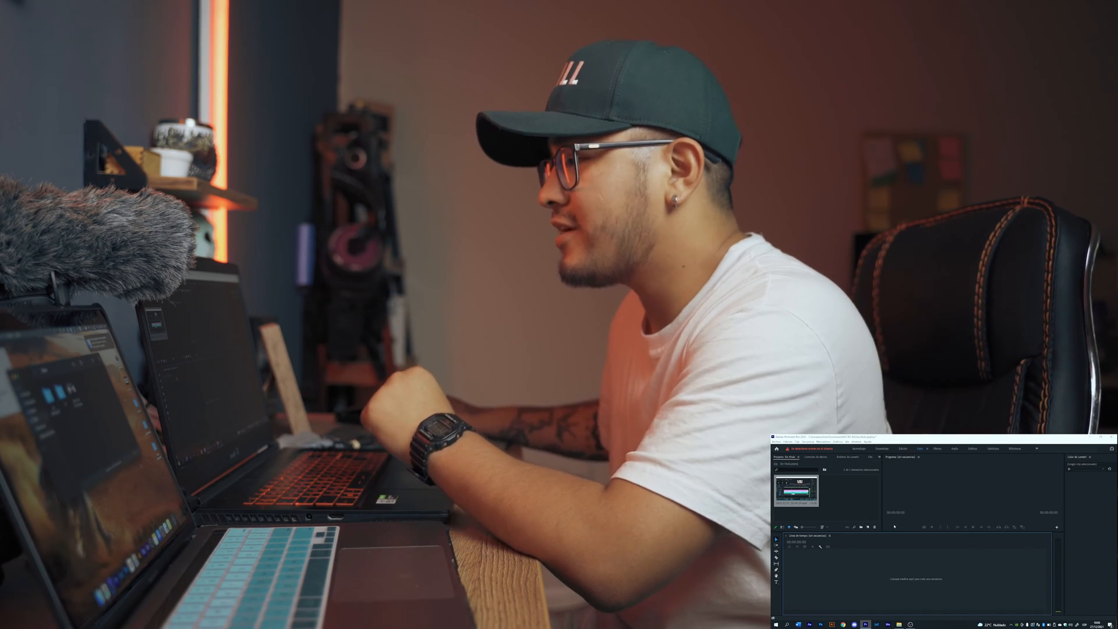
Create a new project with the default name in the desktop folder EFECTO 3D
{"action": "left_click", "coordinate": [778, 441]}
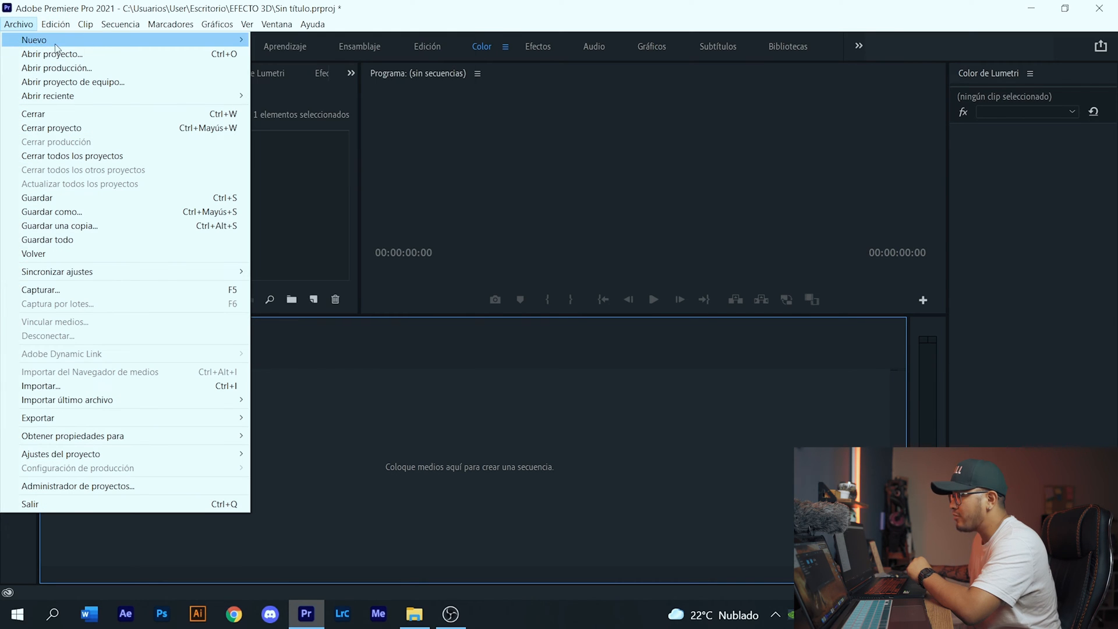
{"action": "left_click", "coordinate": [283, 40]}
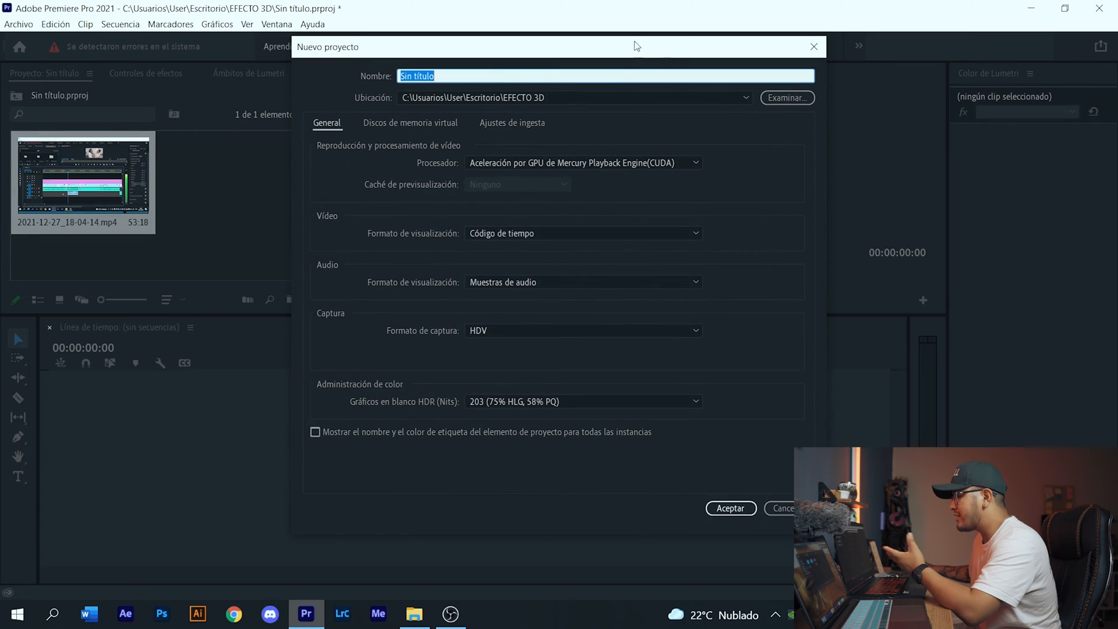
{"action": "left_click", "coordinate": [786, 97]}
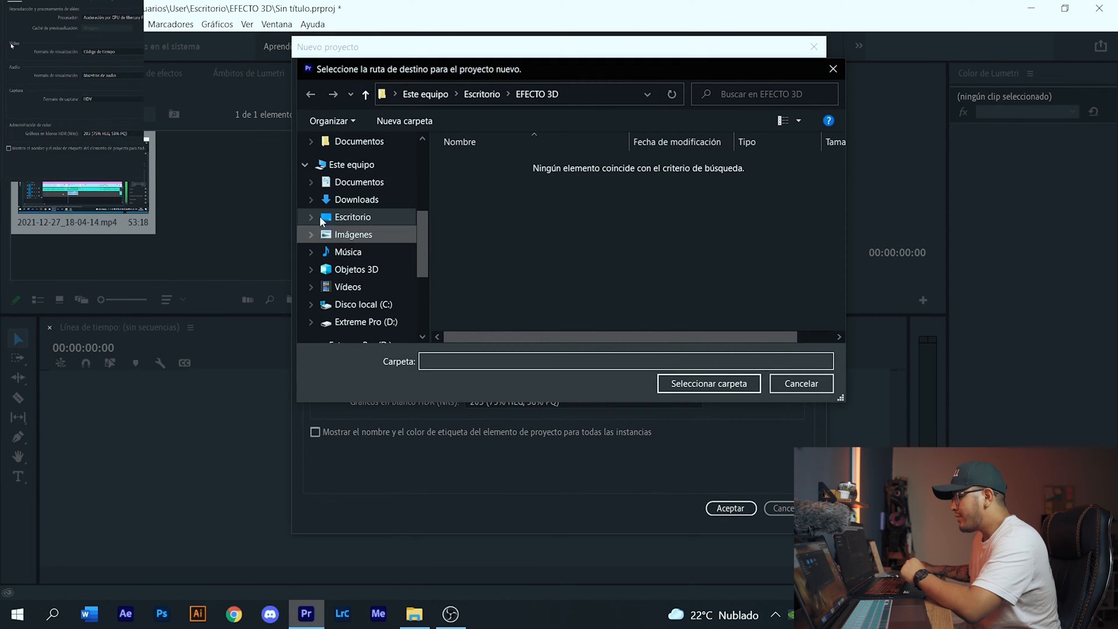
{"action": "left_click", "coordinate": [754, 387]}
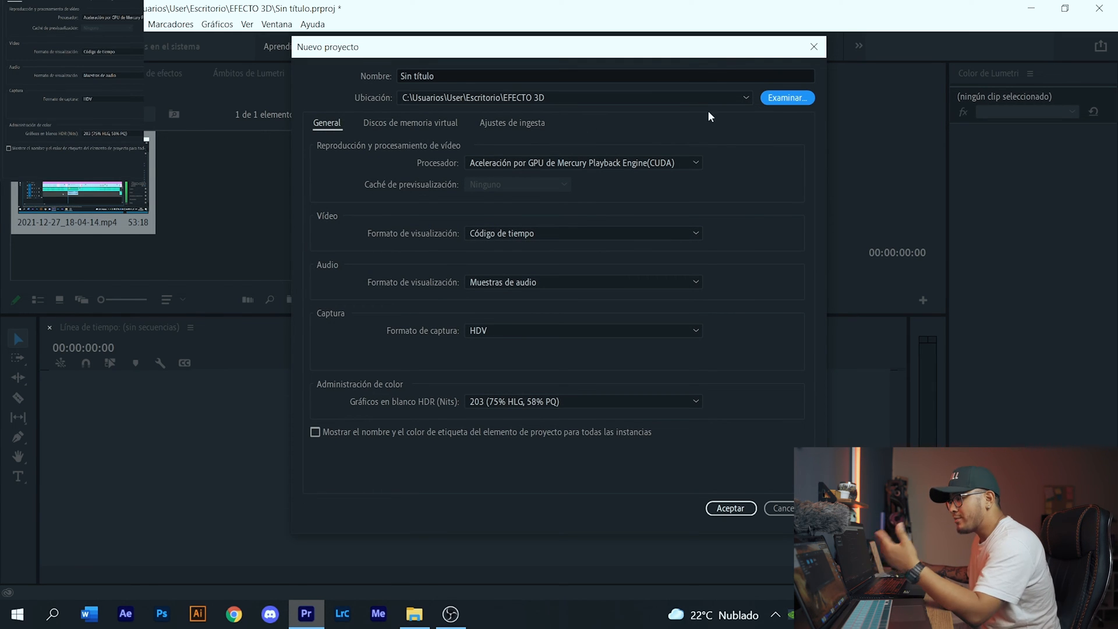
{"action": "left_click", "coordinate": [738, 512]}
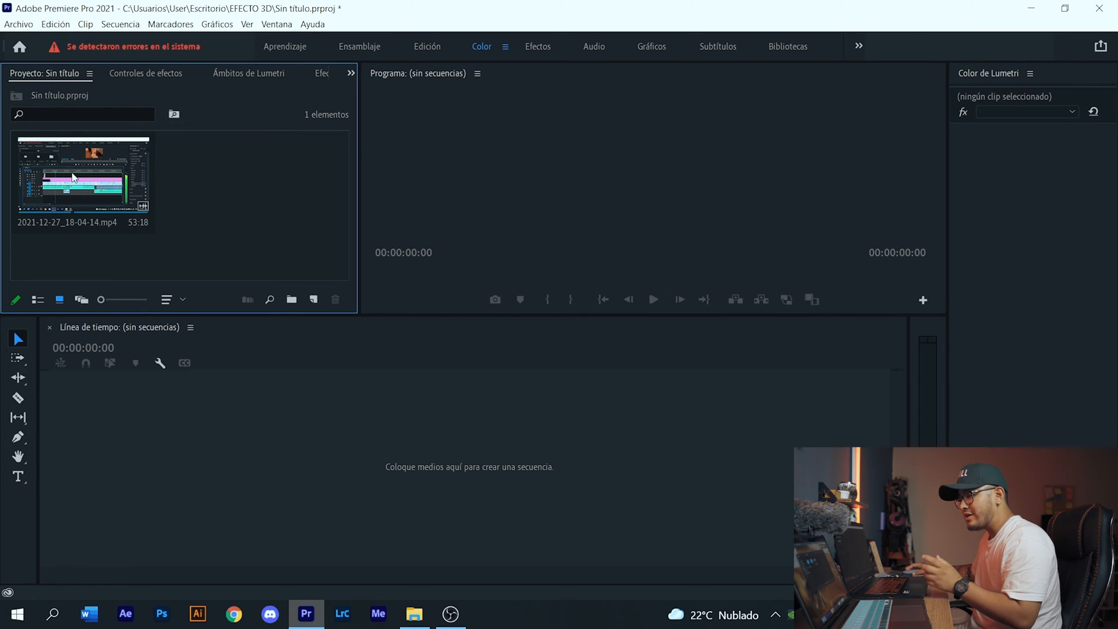
Build a sequence from the clip 2021-12-27_18-04-14.mp4 and remove the clip's audio, leaving only its video
{"action": "left_click", "coordinate": [151, 230]}
{"action": "left_click_drag", "start_coordinate": [324, 406], "coordinate": [334, 415]}
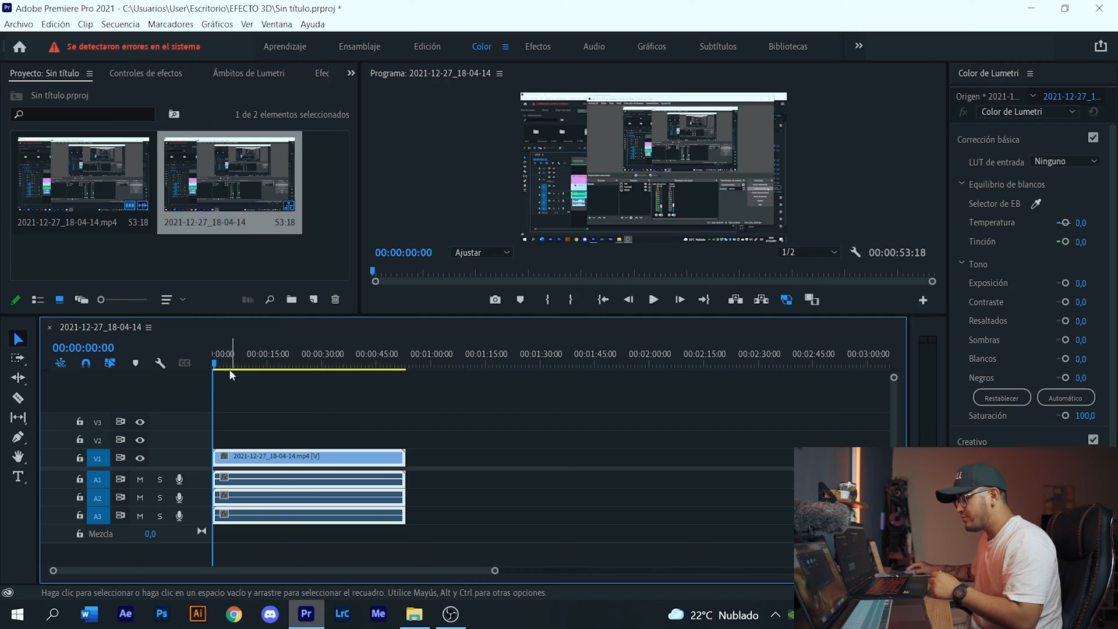
{"action": "right_click", "coordinate": [319, 460]}
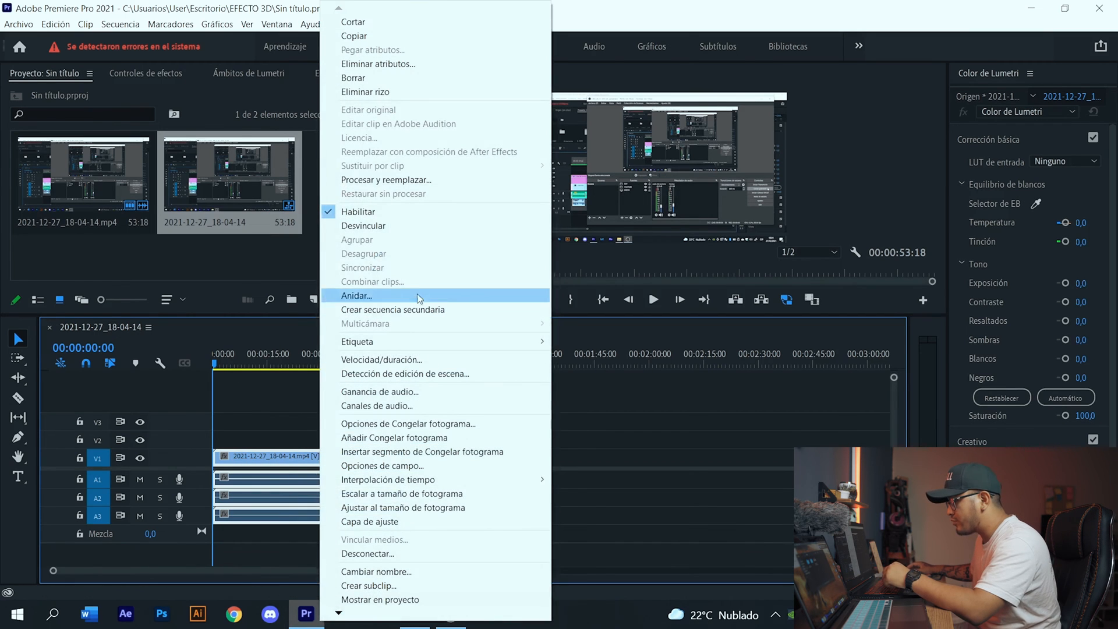
{"action": "left_click", "coordinate": [498, 493]}
{"action": "left_click_drag", "start_coordinate": [437, 481], "coordinate": [273, 529]}
{"action": "key", "text": "Delete"}
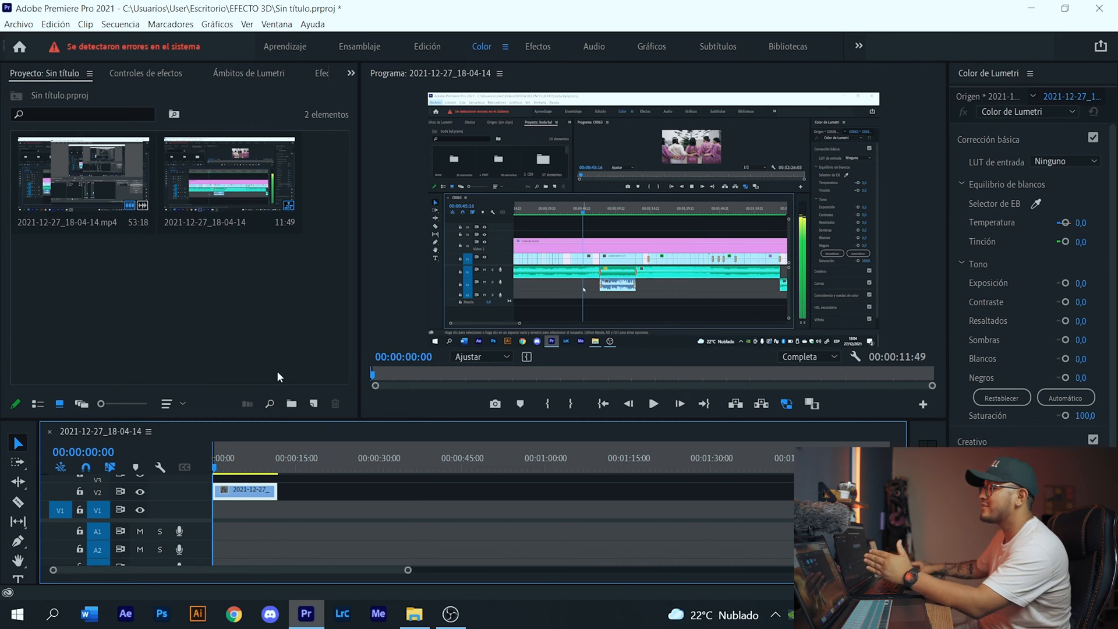
Search the effects for "3D" and apply the 3D básico video effect to the clip in the timeline
{"action": "left_click", "coordinate": [322, 70]}
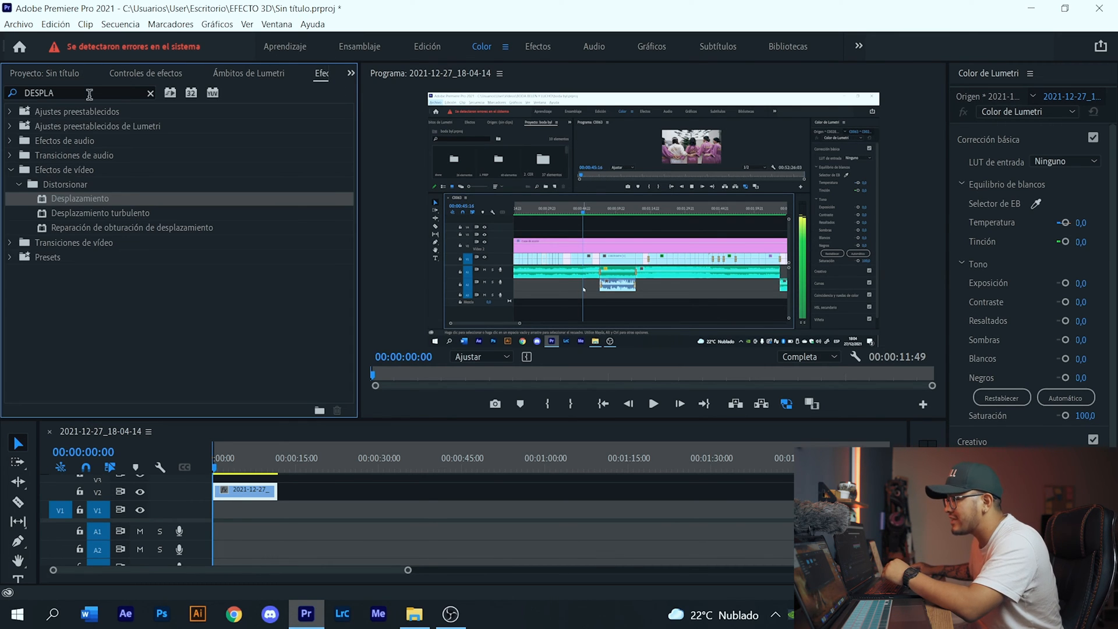
{"action": "left_click_drag", "start_coordinate": [89, 94], "coordinate": [2, 89]}
{"action": "key", "text": "BackSpace"}
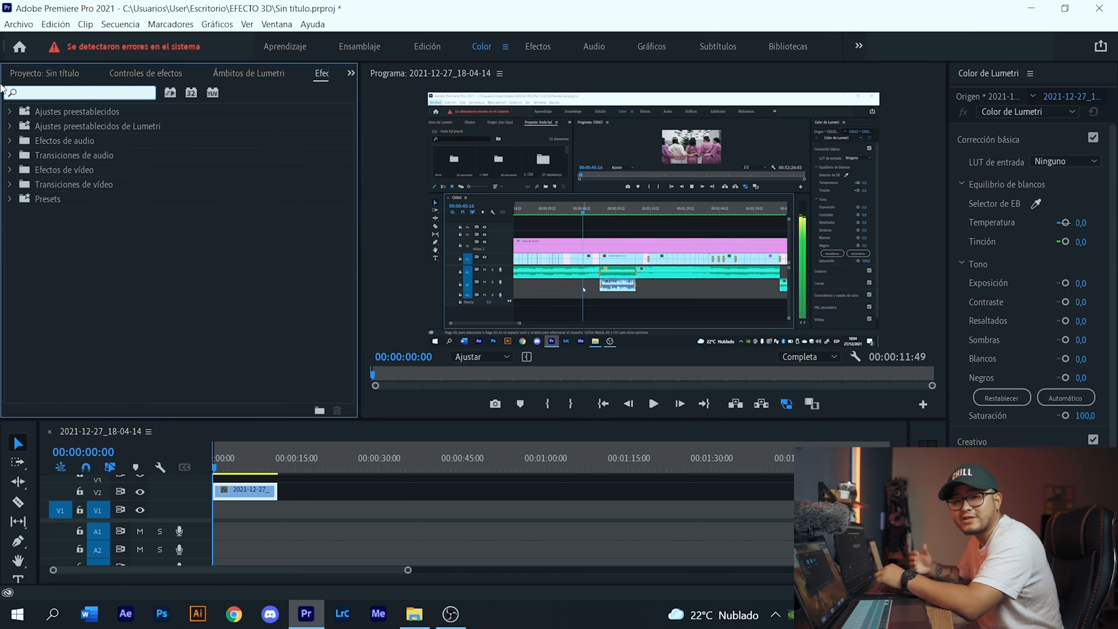
{"action": "type", "text": "3D"}
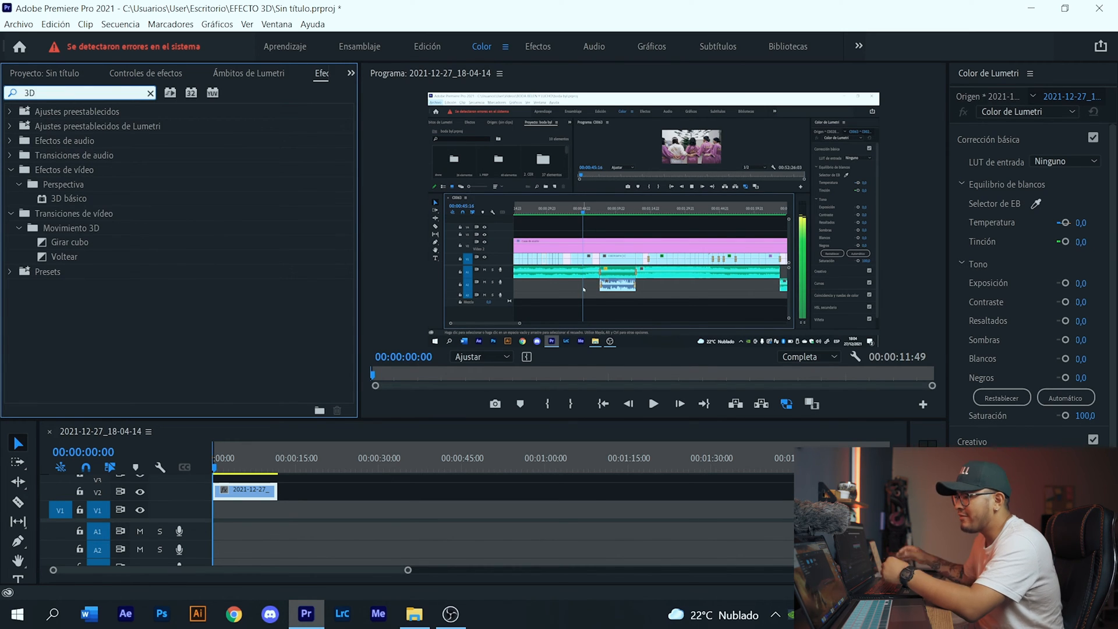
{"action": "left_click", "coordinate": [78, 198]}
{"action": "left_click_drag", "start_coordinate": [307, 469], "coordinate": [251, 491]}
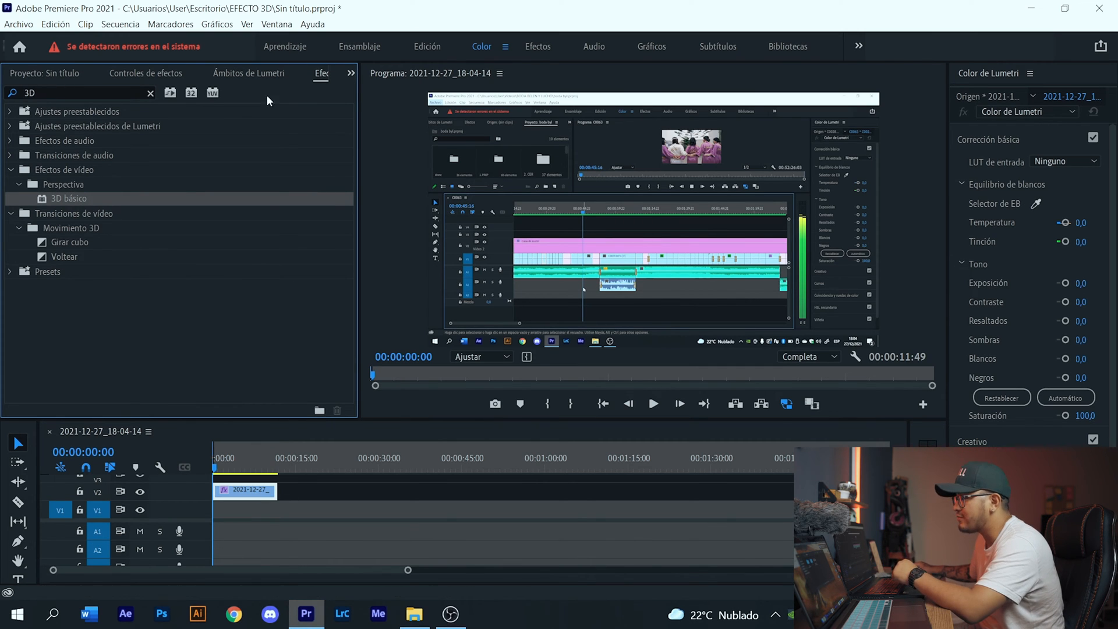
Show the clip's effect controls and select the 3D básico effect
{"action": "left_click", "coordinate": [168, 73]}
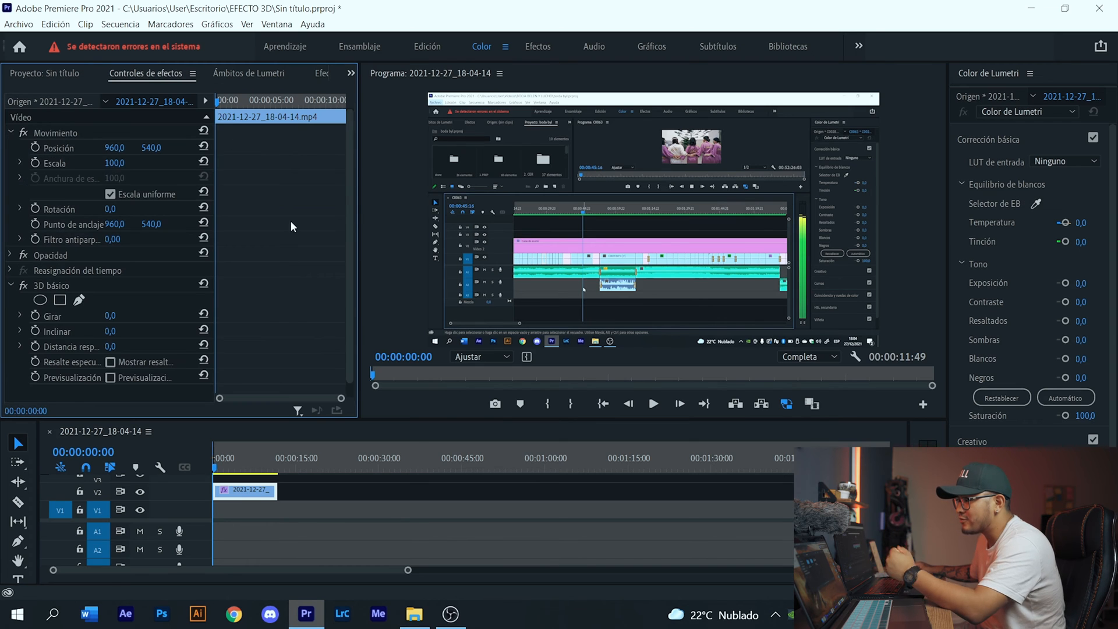
{"action": "scroll", "coordinate": [271, 319], "scroll_direction": "down", "scroll_amount": 1}
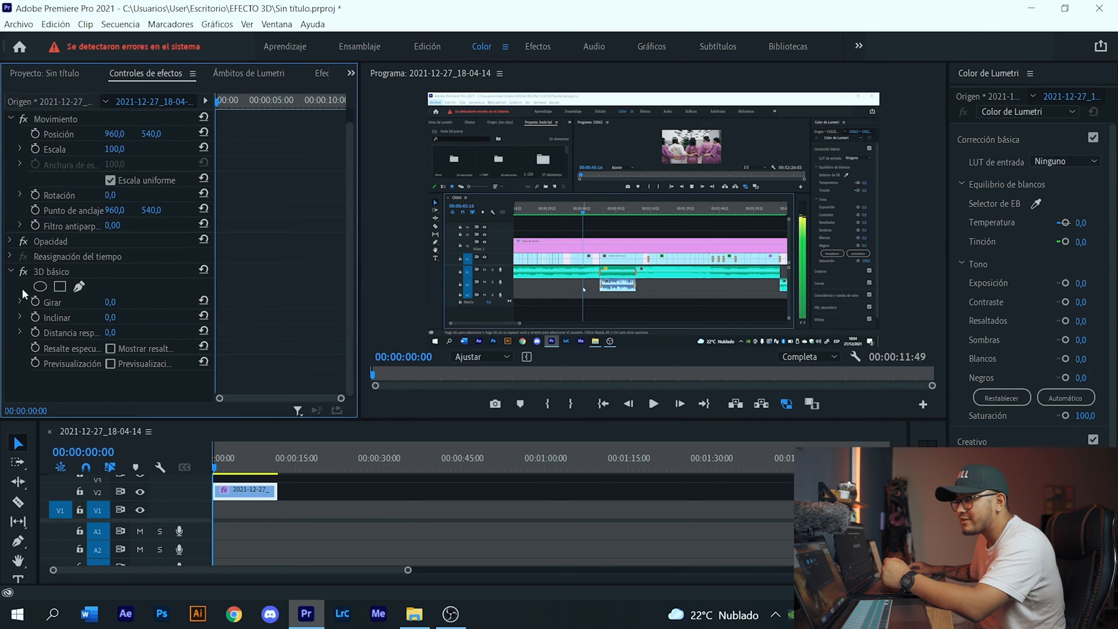
{"action": "left_click", "coordinate": [49, 273]}
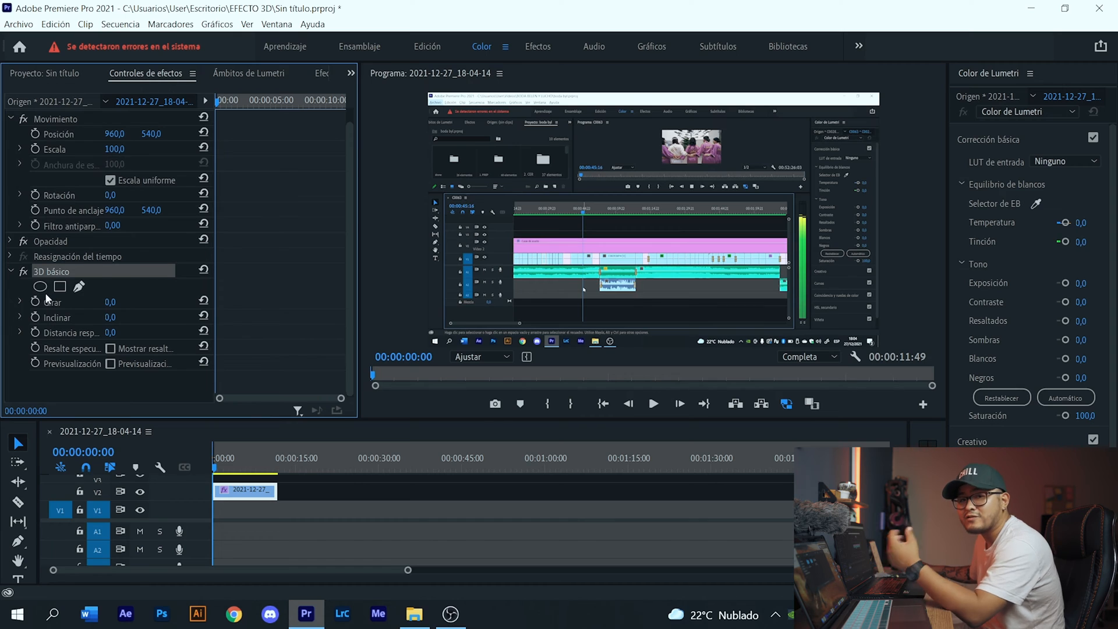
Try enlarging the clip's scale to about 149 and undo the change
{"action": "scroll", "coordinate": [282, 319], "scroll_direction": "up", "scroll_amount": 1}
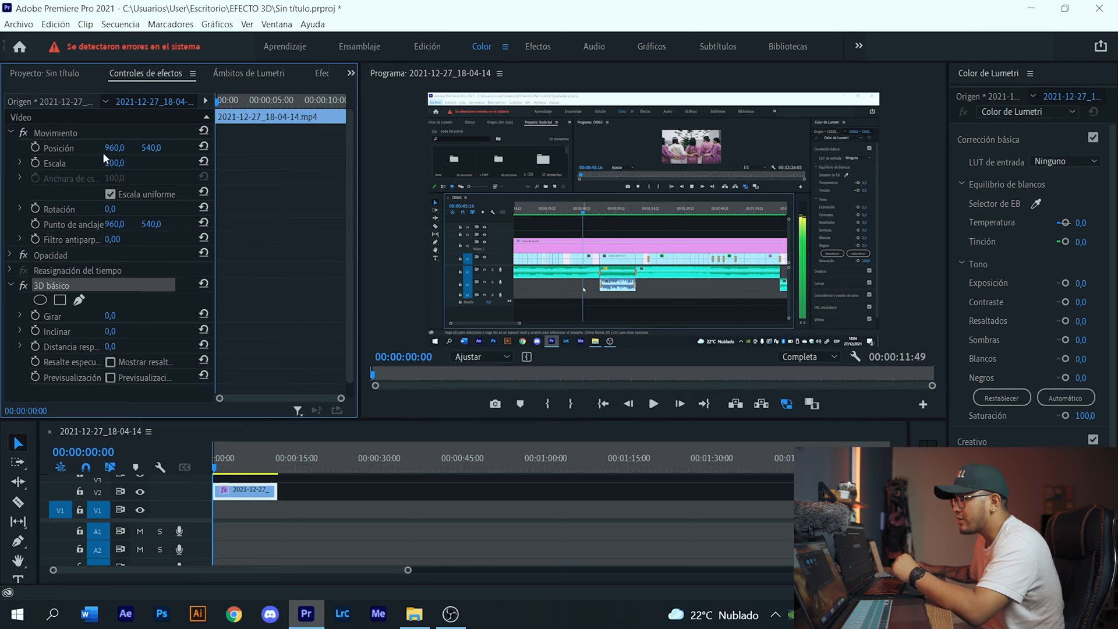
{"action": "mouse_move", "coordinate": [114, 151]}
{"action": "left_mouse_down"}
{"action": "mouse_move", "coordinate": [157, 148]}
{"action": "mouse_move", "coordinate": [124, 165]}
{"action": "left_mouse_up"}
{"action": "key", "text": "ctrl+z"}
{"action": "key", "text": "ctrl+z"}
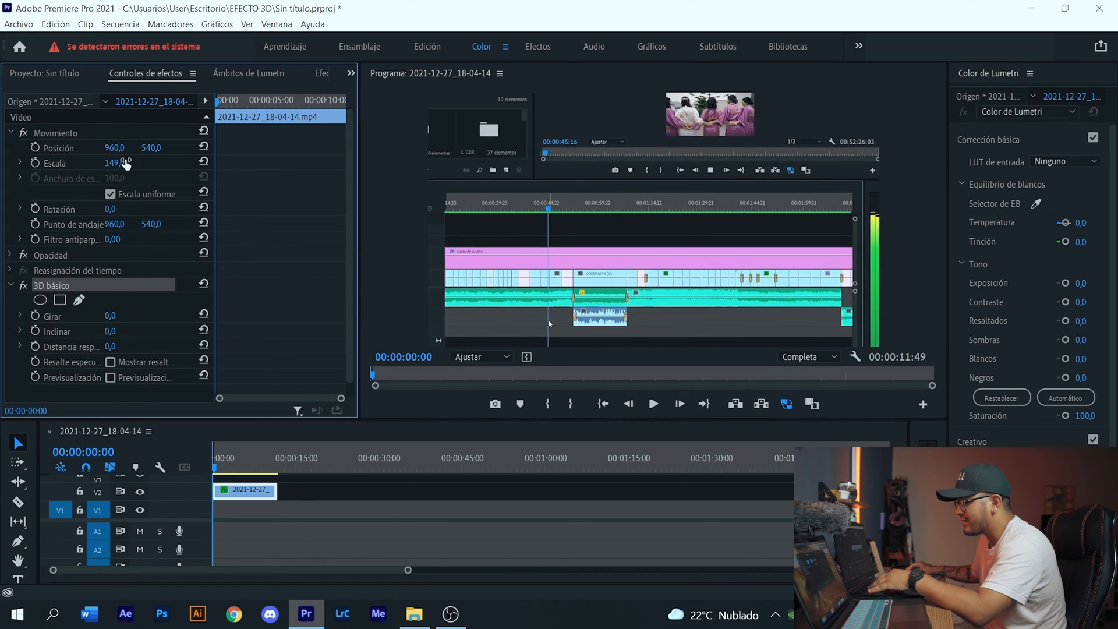
{"action": "key", "text": "ctrl+z"}
Try out the Girar, Inclinar and image distance settings of the 3D básico effect, undoing each change
{"action": "scroll", "coordinate": [299, 235], "scroll_direction": "down", "scroll_amount": 1}
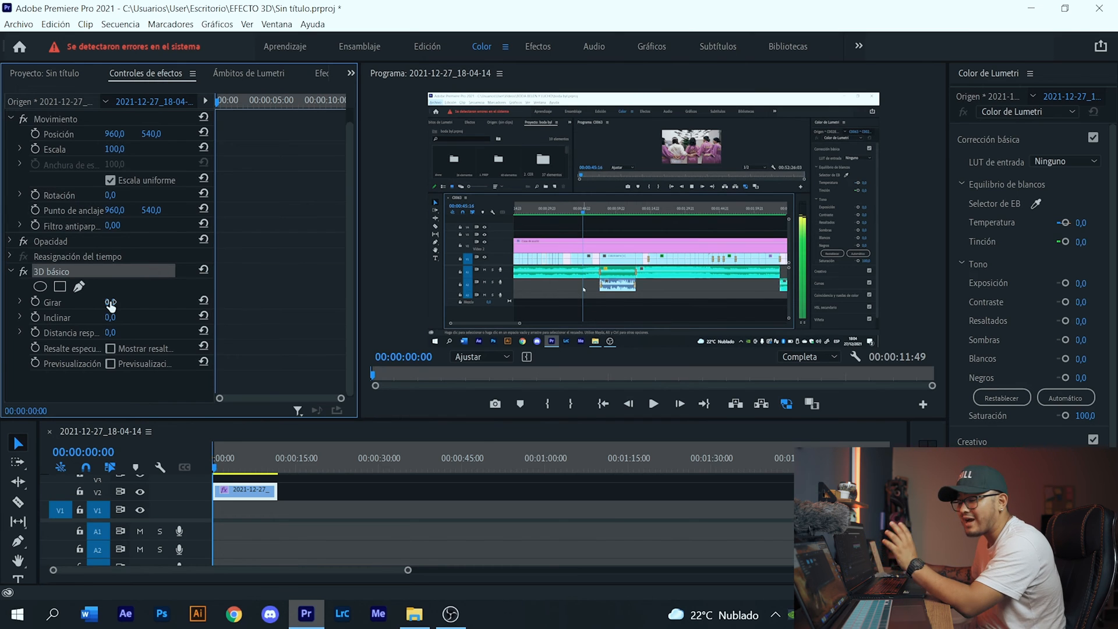
{"action": "mouse_move", "coordinate": [110, 307]}
{"action": "left_mouse_down"}
{"action": "mouse_move", "coordinate": [145, 307]}
{"action": "mouse_move", "coordinate": [128, 306]}
{"action": "left_mouse_up"}
{"action": "key", "text": "ctrl+z"}
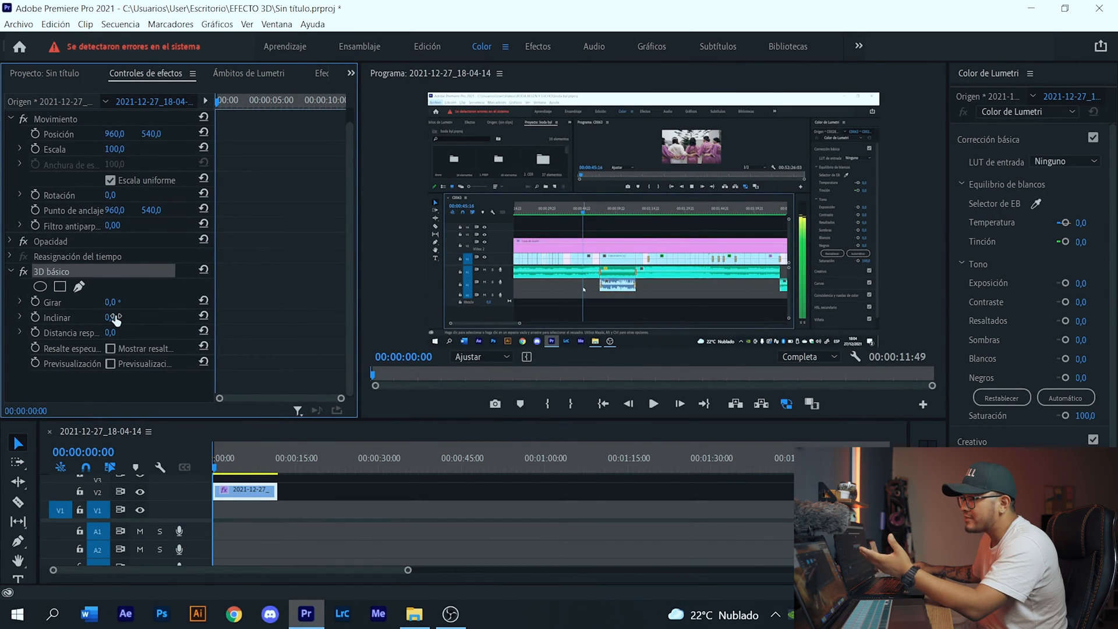
{"action": "mouse_move", "coordinate": [115, 319]}
{"action": "left_mouse_down"}
{"action": "mouse_move", "coordinate": [139, 318]}
{"action": "mouse_move", "coordinate": [96, 318]}
{"action": "mouse_move", "coordinate": [119, 319]}
{"action": "left_mouse_up"}
{"action": "key", "text": "ctrl+z"}
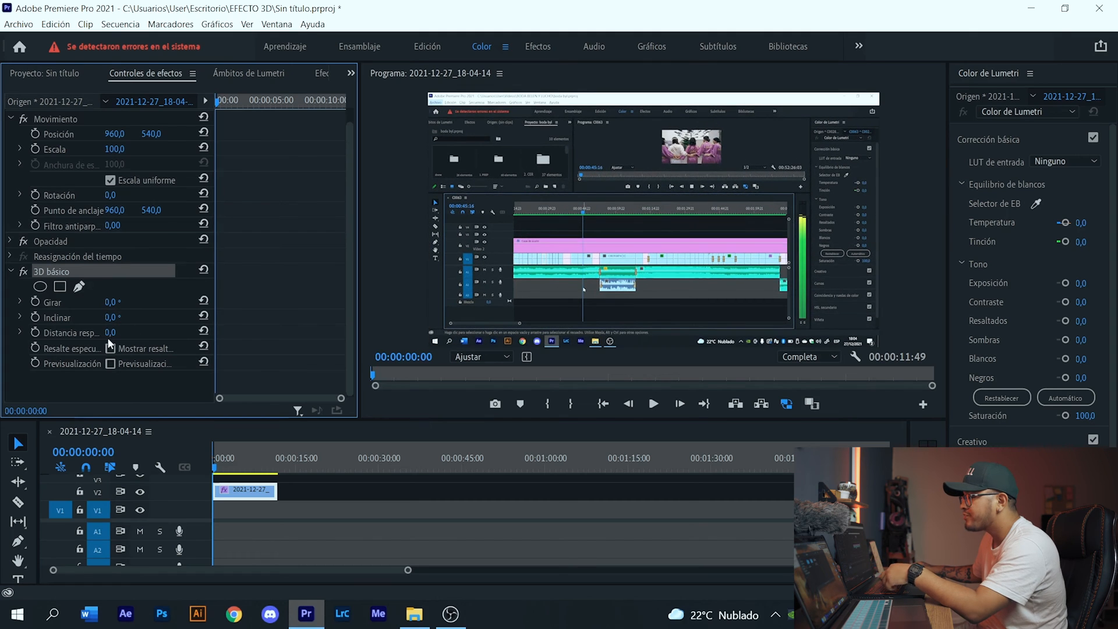
{"action": "left_click_drag", "start_coordinate": [120, 151], "coordinate": [139, 156]}
{"action": "key", "text": "ctrl+z"}
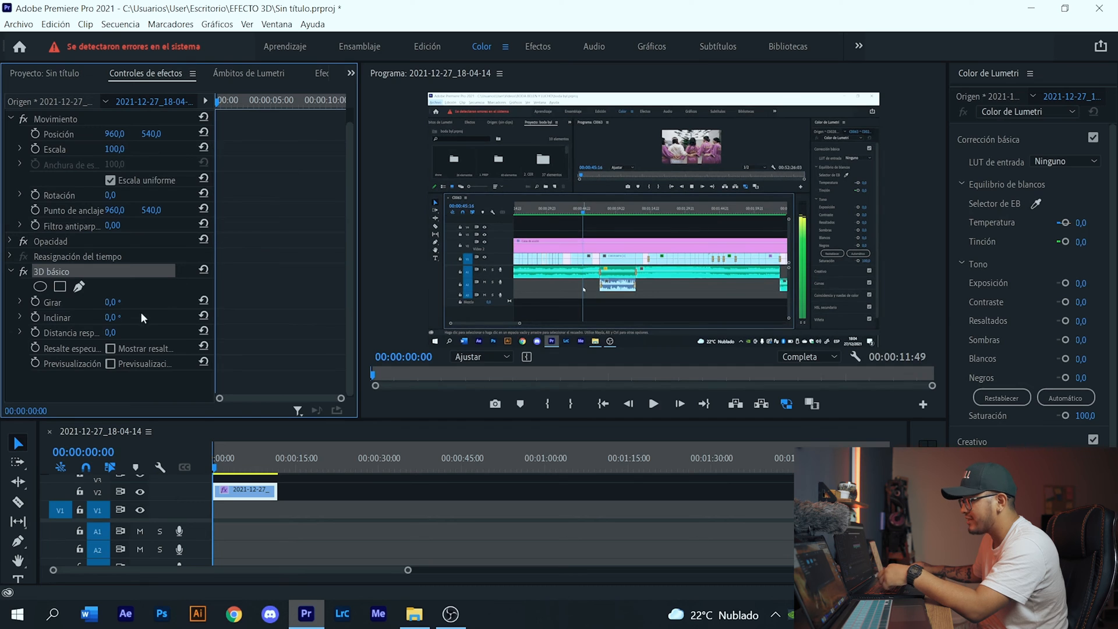
{"action": "mouse_move", "coordinate": [115, 334]}
{"action": "left_mouse_down"}
{"action": "mouse_move", "coordinate": [135, 333]}
{"action": "mouse_move", "coordinate": [100, 333]}
{"action": "mouse_move", "coordinate": [124, 333]}
{"action": "left_mouse_up"}
{"action": "key", "text": "ctrl+z"}
Set the 3D básico image distance to -40 and the clip's vertical position to 401
{"action": "left_click", "coordinate": [198, 463]}
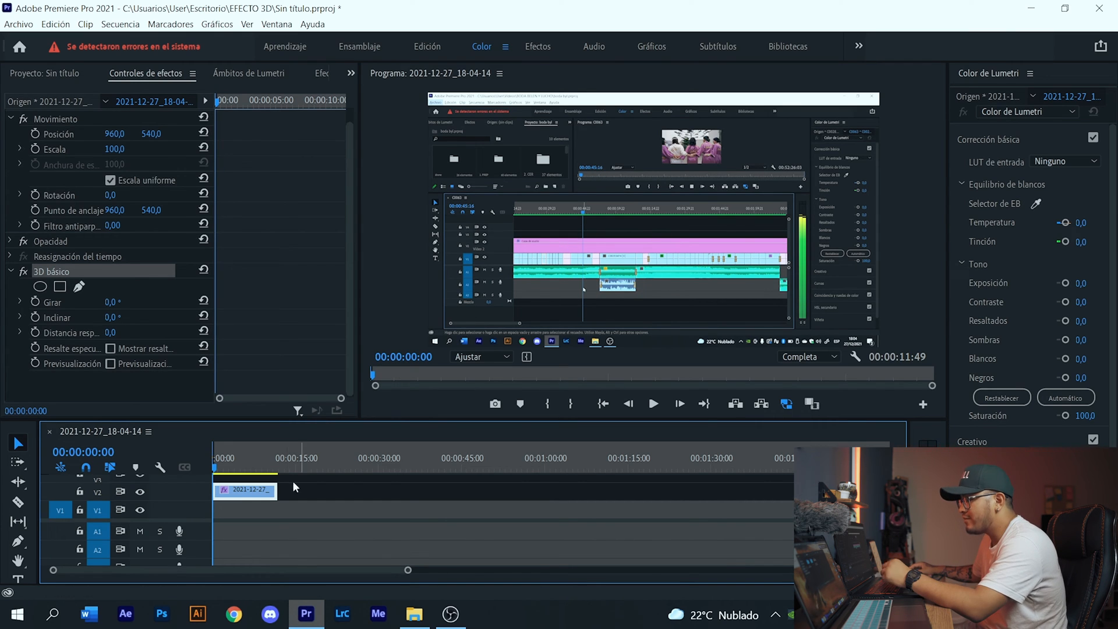
{"action": "left_click_drag", "start_coordinate": [115, 333], "coordinate": [92, 333]}
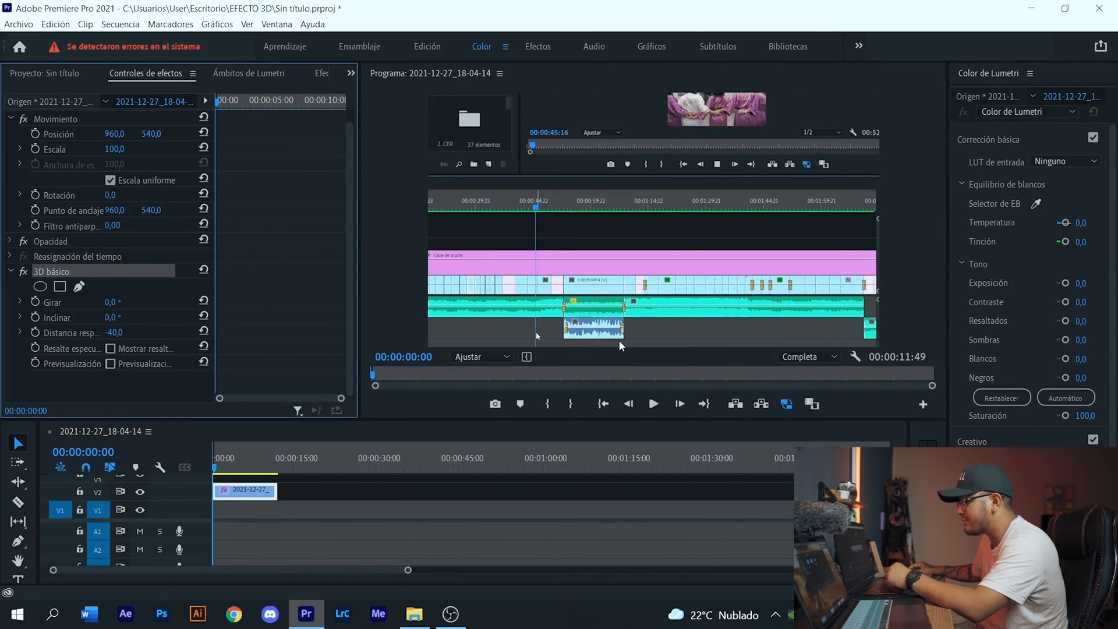
{"action": "scroll", "coordinate": [278, 202], "scroll_direction": "up", "scroll_amount": 1}
{"action": "left_click_drag", "start_coordinate": [154, 156], "coordinate": [73, 156]}
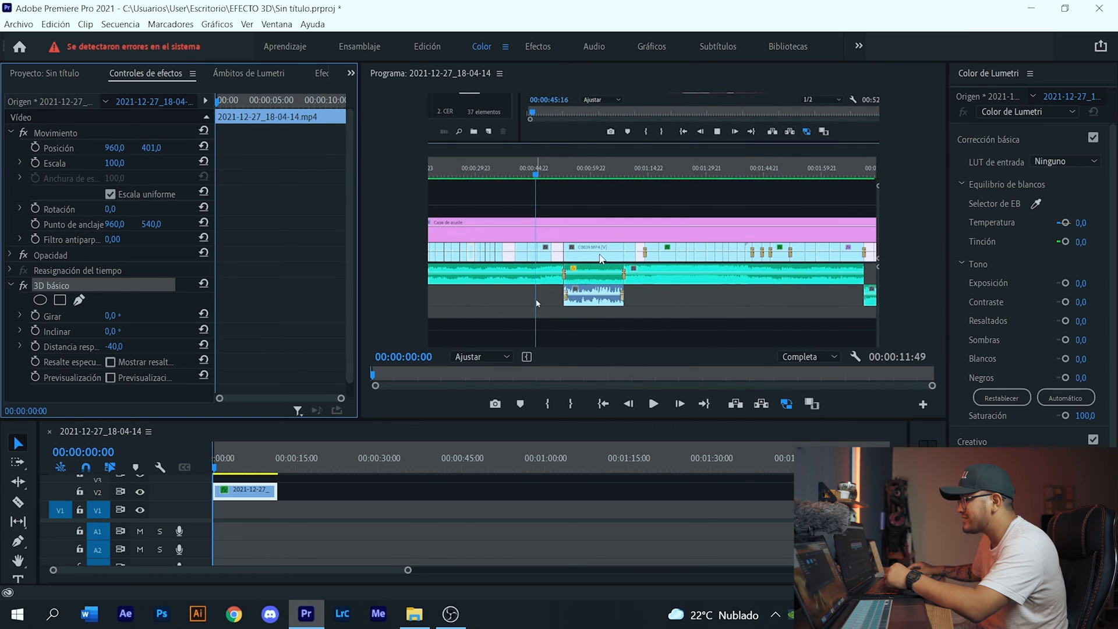
{"action": "left_click_drag", "start_coordinate": [233, 459], "coordinate": [211, 458]}
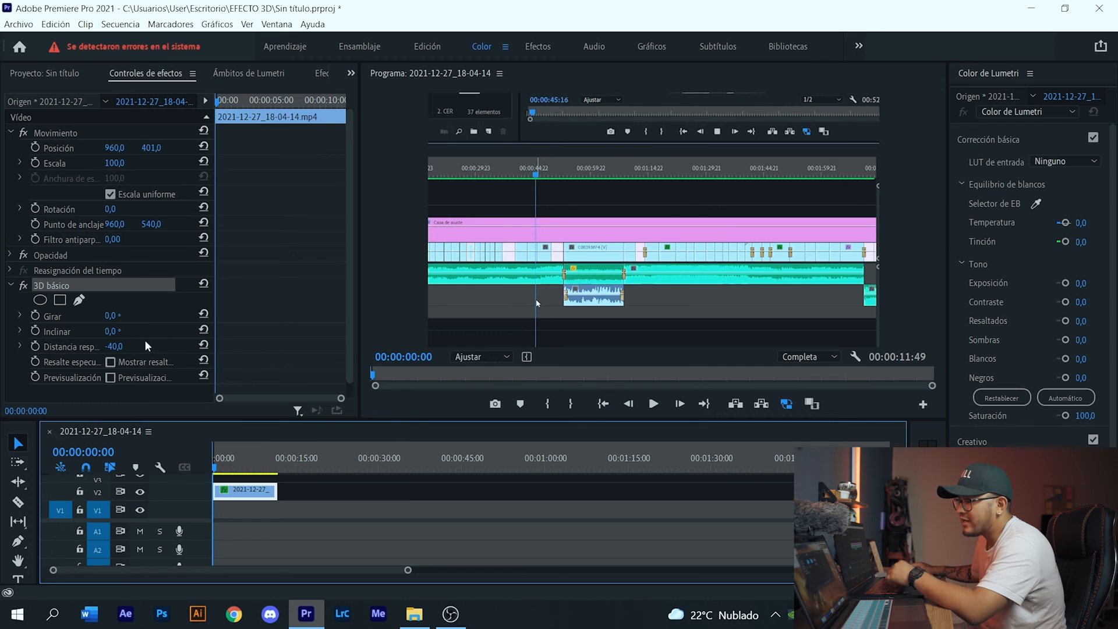
Set Girar to 33° and the image distance to -49, and enable keyframing for both at the clip's start
{"action": "left_click_drag", "start_coordinate": [111, 315], "coordinate": [124, 315]}
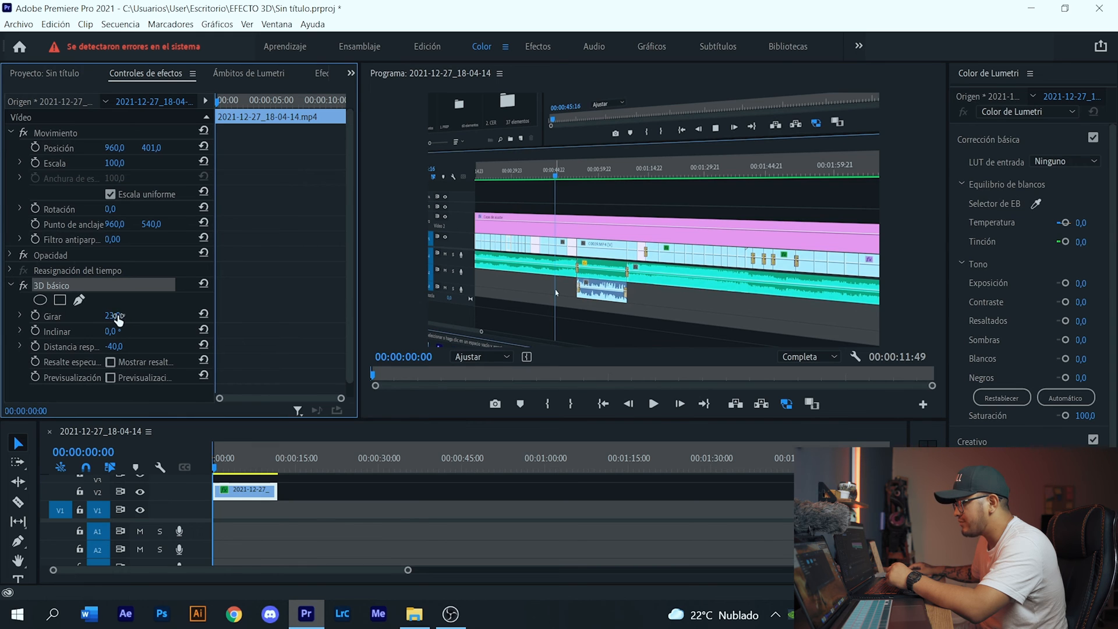
{"action": "mouse_move", "coordinate": [114, 315]}
{"action": "left_mouse_down"}
{"action": "mouse_move", "coordinate": [108, 349]}
{"action": "mouse_move", "coordinate": [115, 315]}
{"action": "left_mouse_up"}
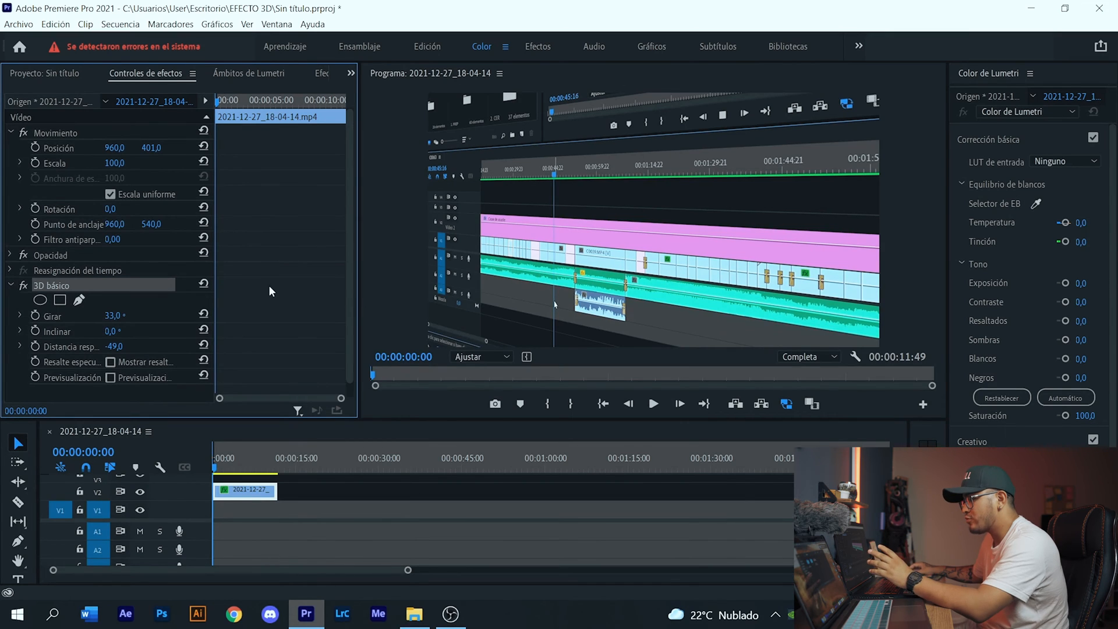
{"action": "left_click", "coordinate": [36, 315]}
{"action": "left_click", "coordinate": [36, 346]}
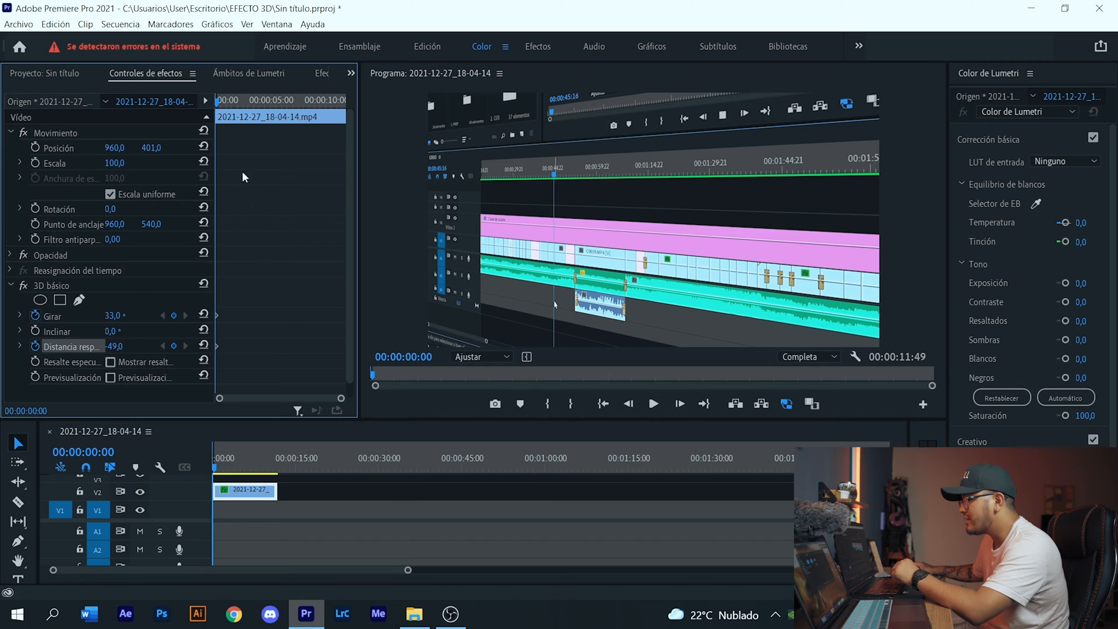
Add a second Girar keyframe of 16° at 00:00:04:12
{"action": "left_click_drag", "start_coordinate": [217, 102], "coordinate": [260, 103]}
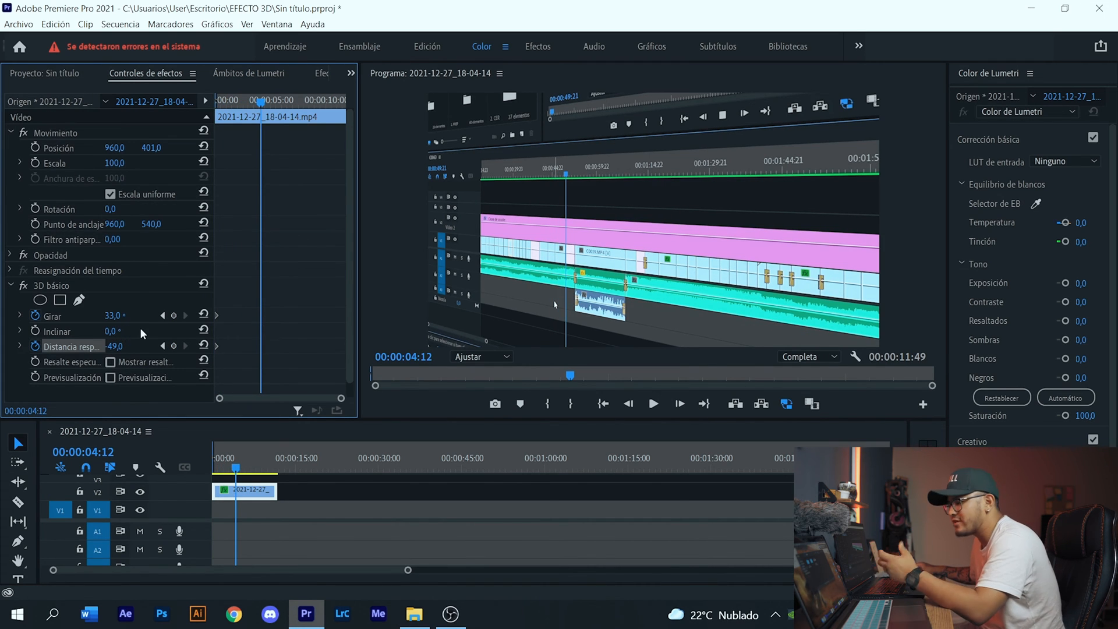
{"action": "left_click_drag", "start_coordinate": [116, 316], "coordinate": [106, 316]}
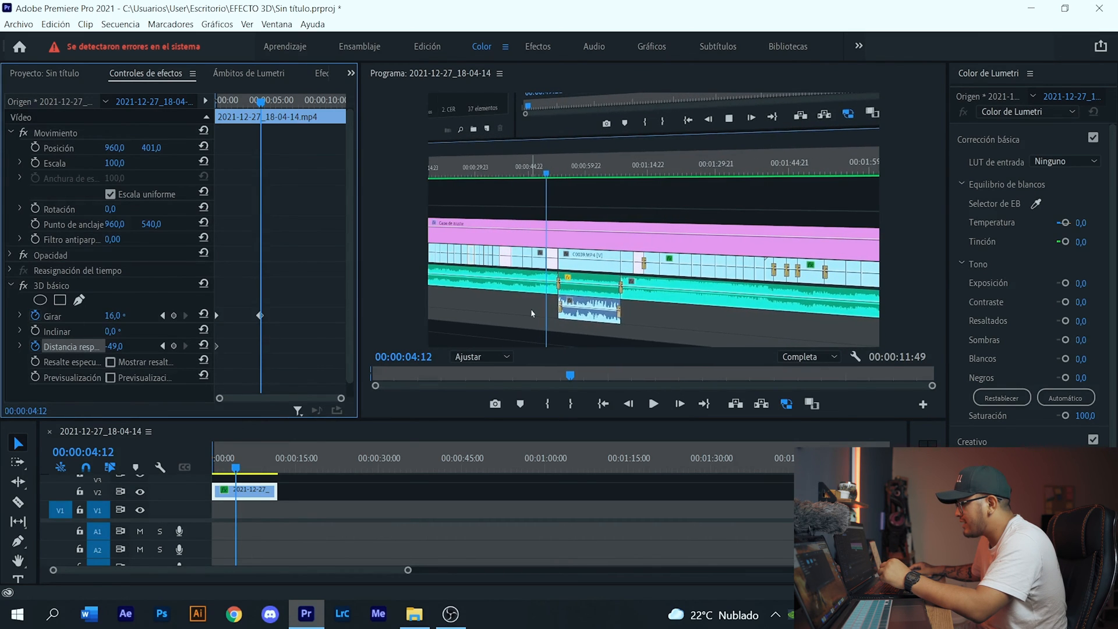
Shorten the clip to 00:00:07:53 and move the second Girar keyframe to the clip's end
{"action": "left_click_drag", "start_coordinate": [260, 315], "coordinate": [299, 318]}
{"action": "left_click_drag", "start_coordinate": [276, 491], "coordinate": [254, 487]}
{"action": "mouse_move", "coordinate": [341, 317]}
{"action": "left_mouse_down"}
{"action": "mouse_move", "coordinate": [308, 323]}
{"action": "mouse_move", "coordinate": [348, 325]}
{"action": "left_mouse_up"}
Play the rotation animation from the start of the sequence, and return the playhead to the beginning
{"action": "left_click", "coordinate": [258, 432]}
{"action": "key", "text": "Home"}
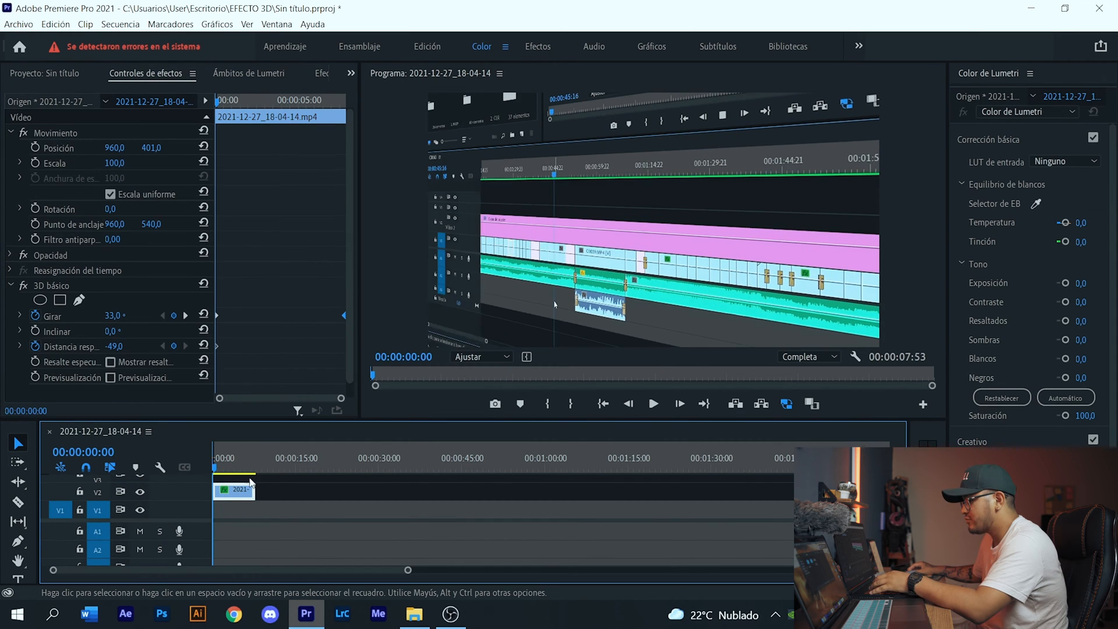
{"action": "key", "text": "space"}
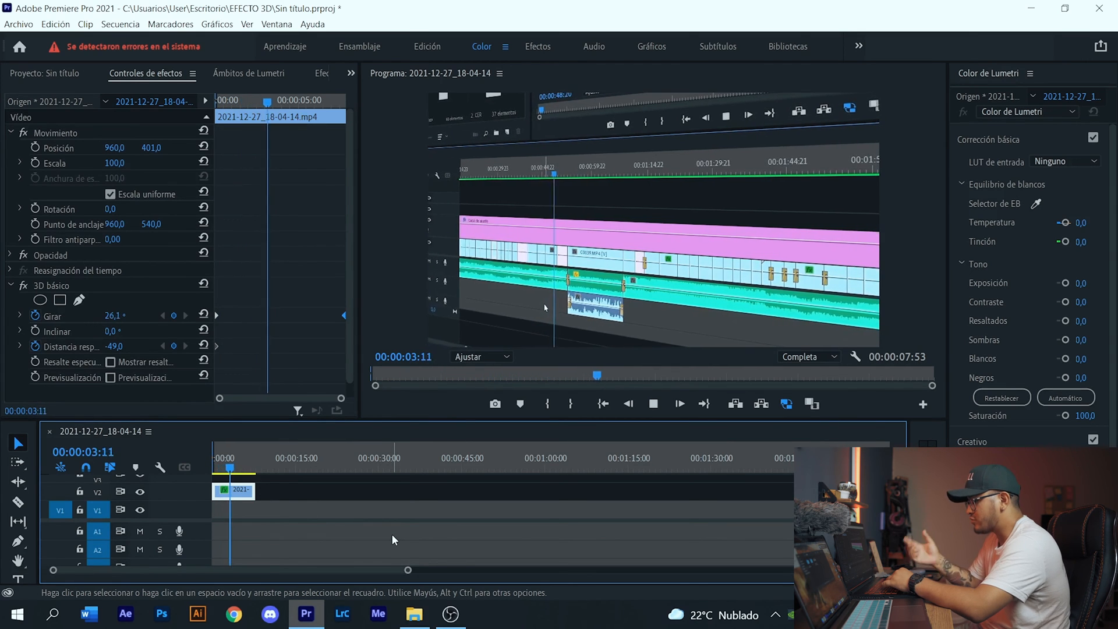
{"action": "key", "text": "space"}
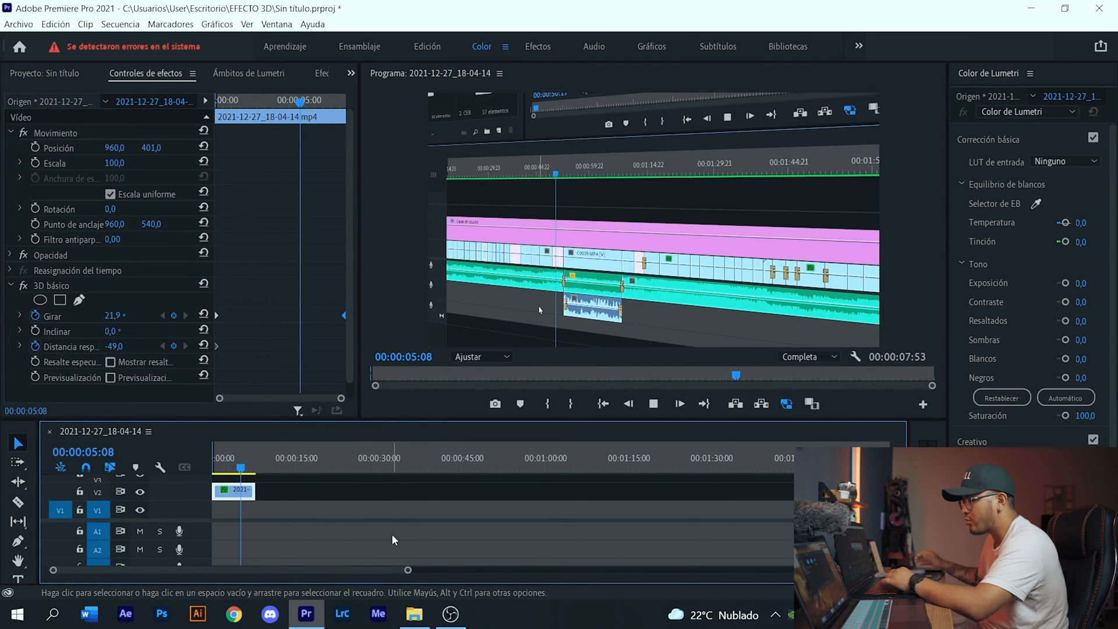
{"action": "left_click_drag", "start_coordinate": [250, 472], "coordinate": [198, 474]}
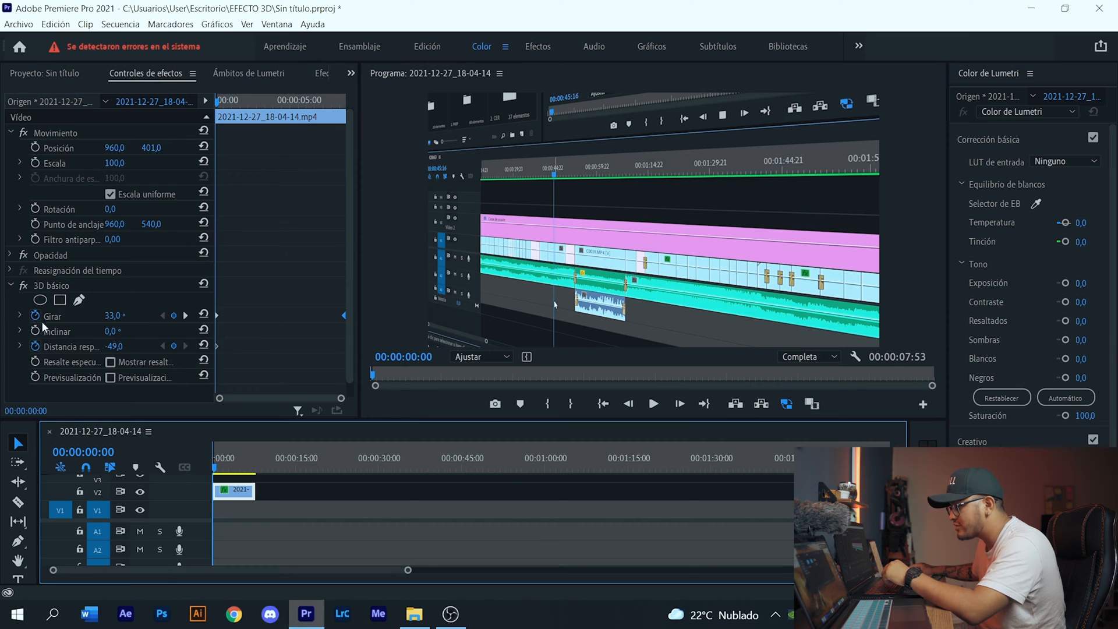
Set the 3D básico Inclinar value to -18° and move the playhead to 00:00:07:37
{"action": "mouse_move", "coordinate": [113, 332]}
{"action": "left_mouse_down"}
{"action": "mouse_move", "coordinate": [99, 332]}
{"action": "mouse_move", "coordinate": [122, 330]}
{"action": "left_mouse_up"}
{"action": "left_click_drag", "start_coordinate": [221, 109], "coordinate": [341, 123]}
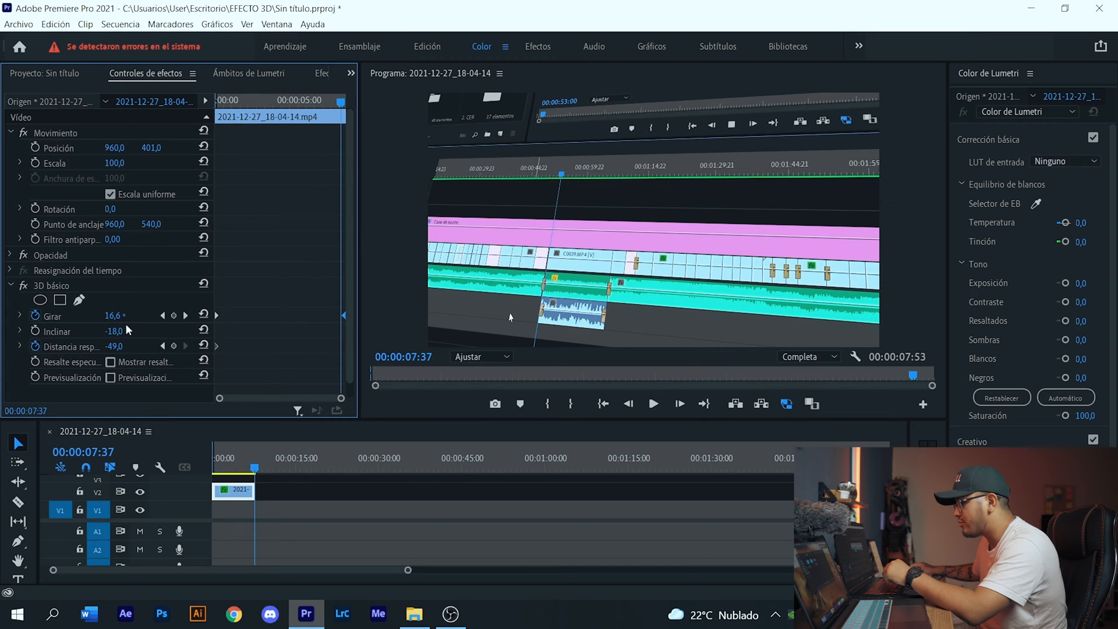
Keyframe the 3D básico Inclinar value from -18° at the clip's start to -9° at its end, and return the playhead to the start
{"action": "left_click", "coordinate": [162, 315]}
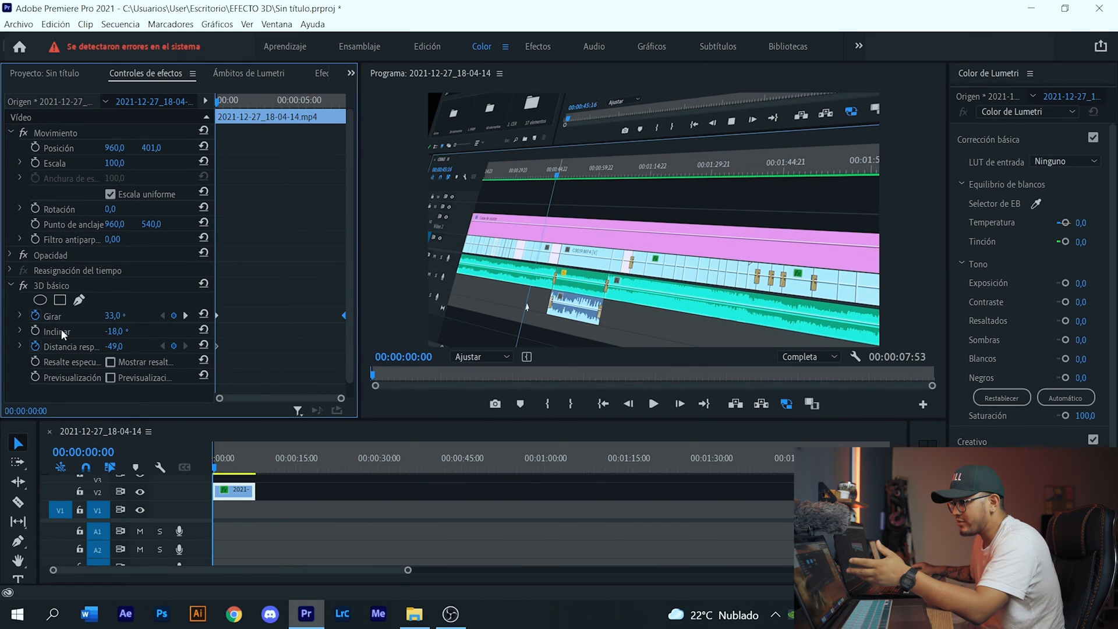
{"action": "left_click", "coordinate": [35, 331]}
{"action": "left_click_drag", "start_coordinate": [215, 105], "coordinate": [276, 105]}
{"action": "left_click_drag", "start_coordinate": [116, 331], "coordinate": [122, 331]}
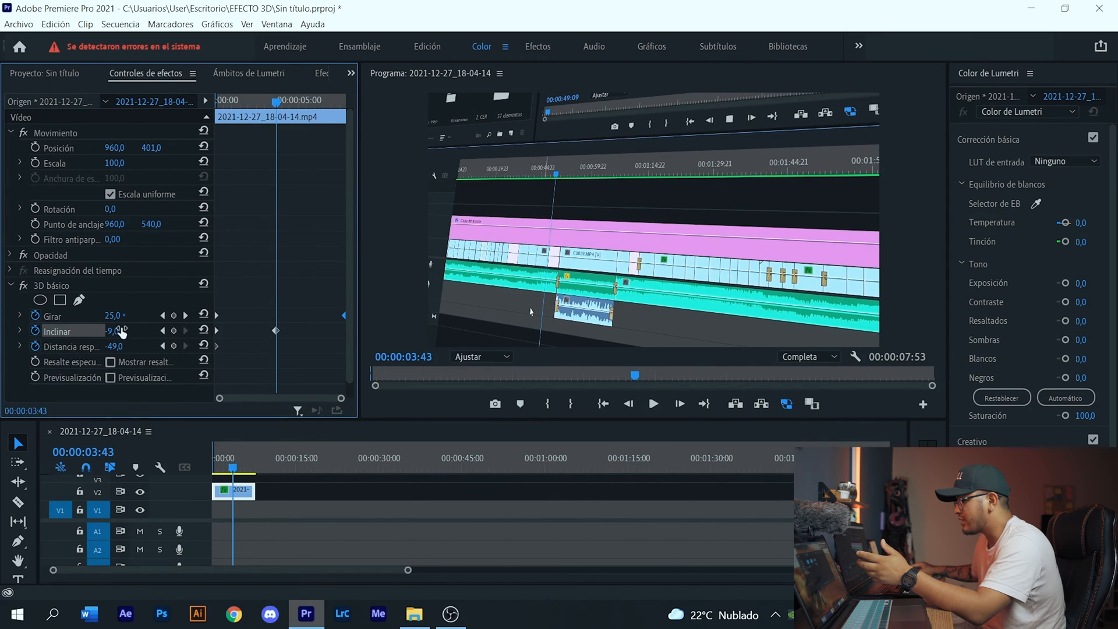
{"action": "left_click_drag", "start_coordinate": [276, 332], "coordinate": [365, 337]}
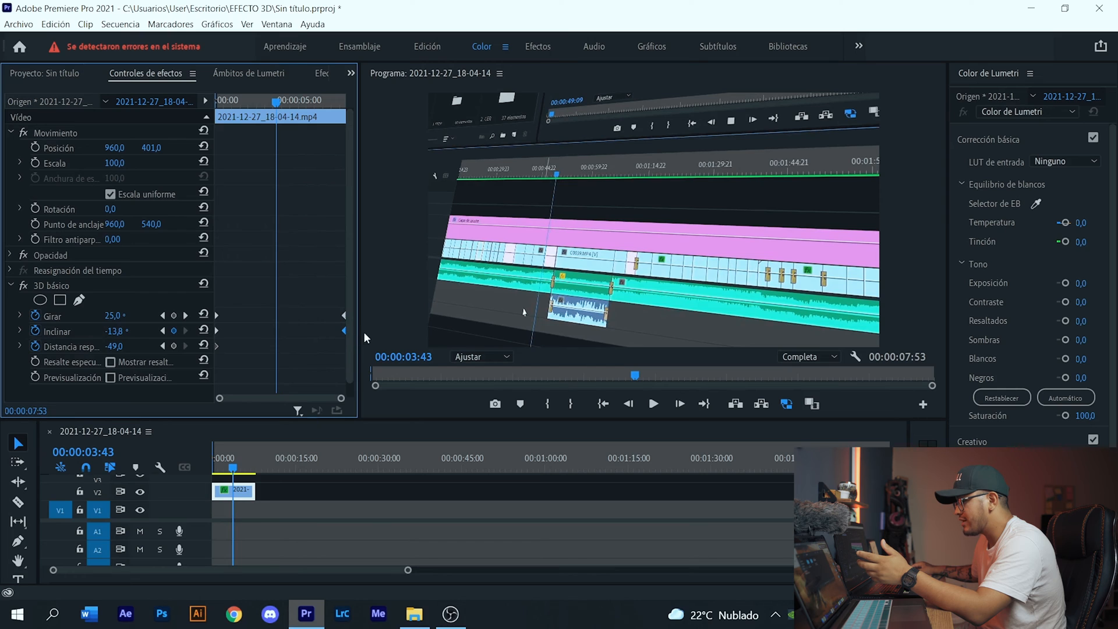
{"action": "left_click_drag", "start_coordinate": [278, 462], "coordinate": [176, 462]}
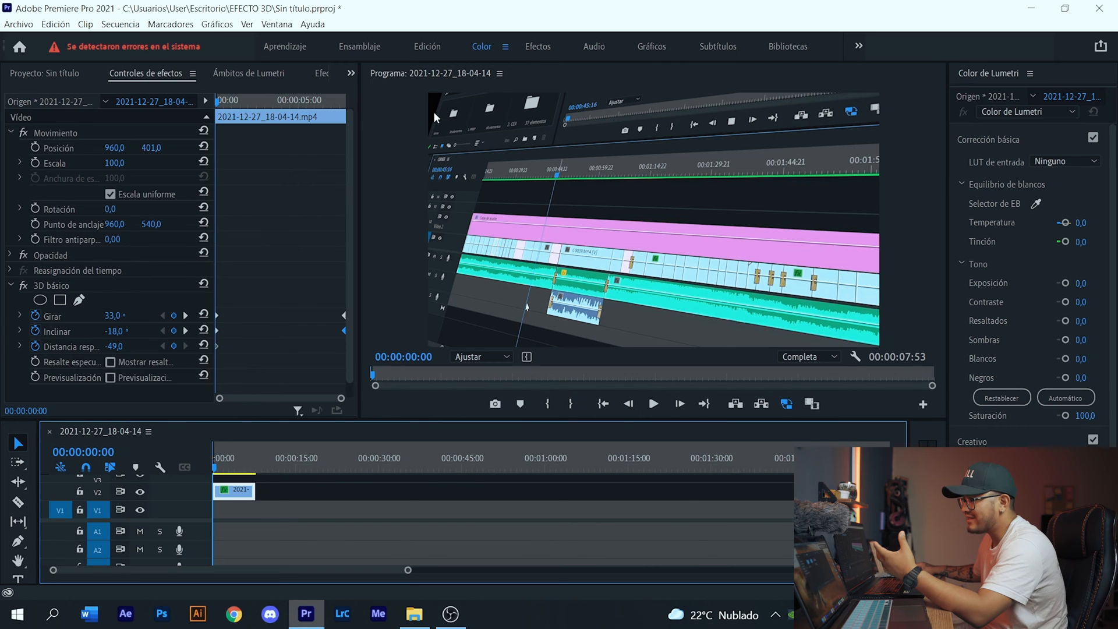
Create a 1920 × 1080, 60 fps color matte in 232323, sampled from the footage's dark background, keeping the default name Color mate
{"action": "left_click", "coordinate": [351, 73]}
{"action": "left_click", "coordinate": [407, 91]}
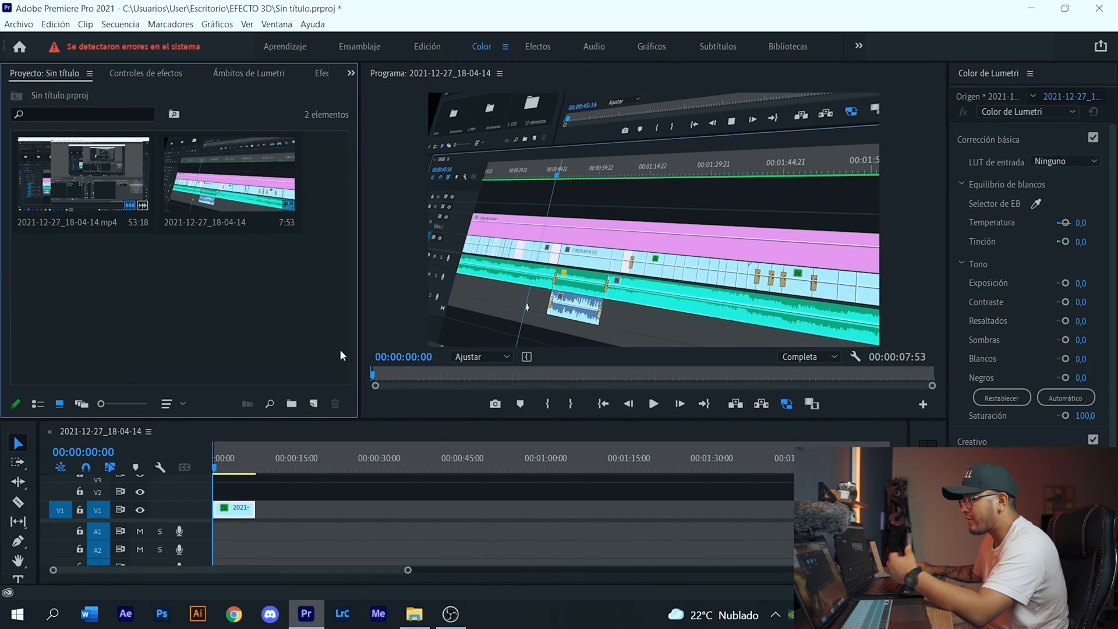
{"action": "left_click", "coordinate": [313, 404]}
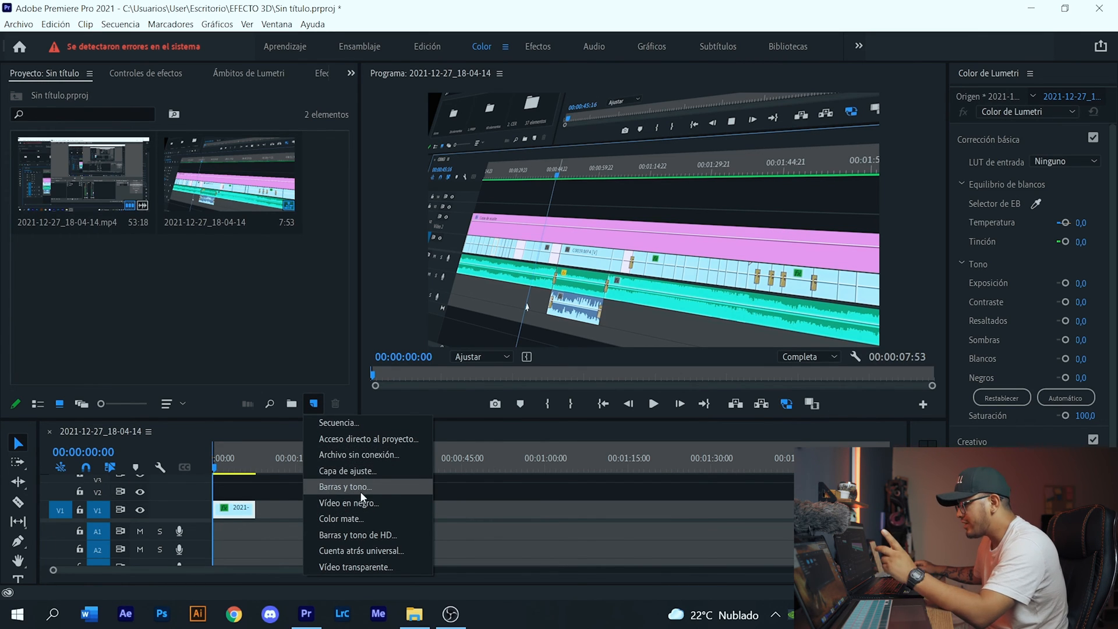
{"action": "left_click", "coordinate": [375, 517]}
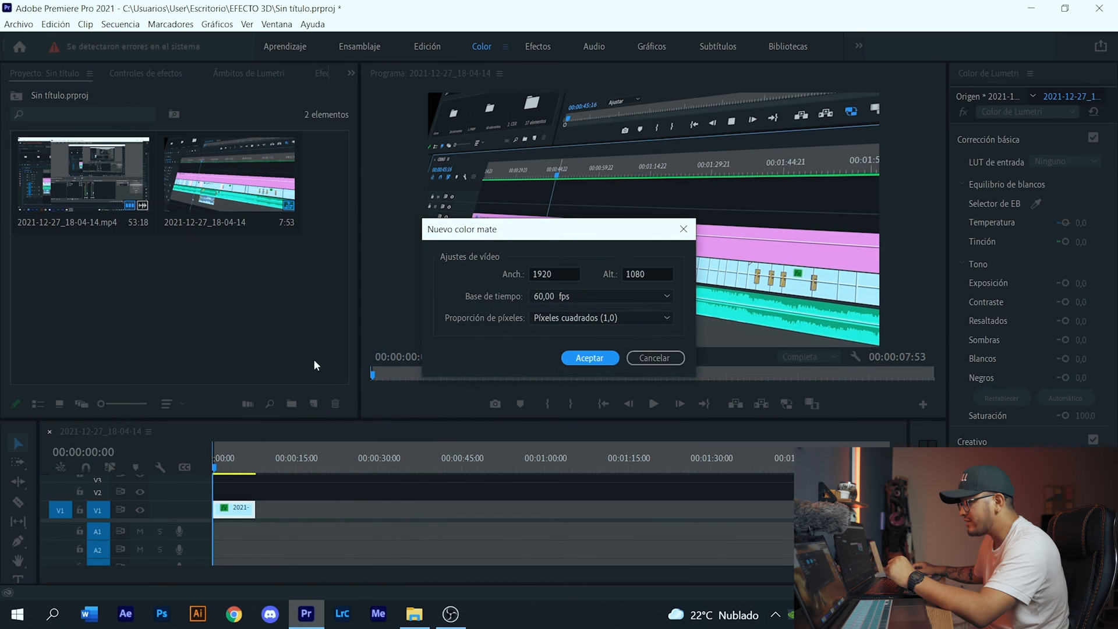
{"action": "left_click", "coordinate": [591, 356]}
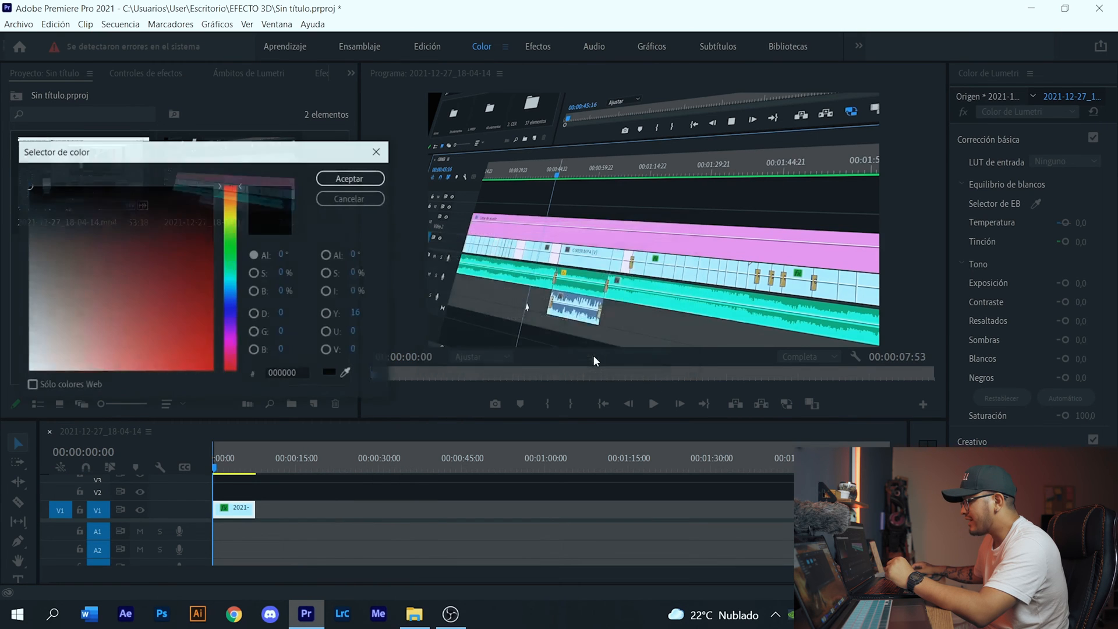
{"action": "left_click", "coordinate": [347, 373]}
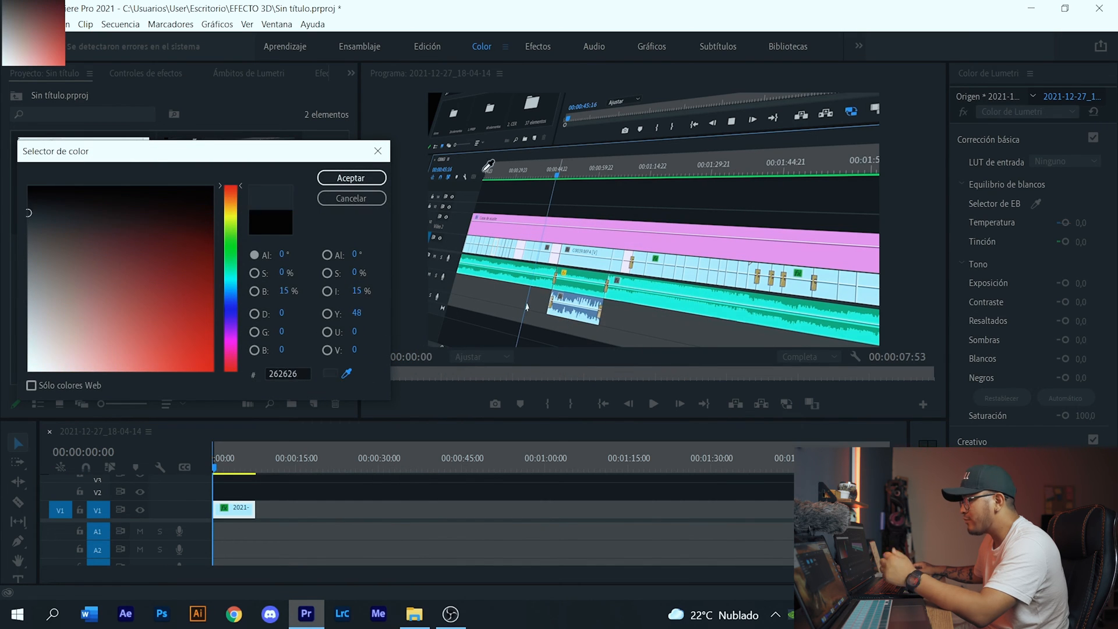
{"action": "left_click", "coordinate": [443, 97]}
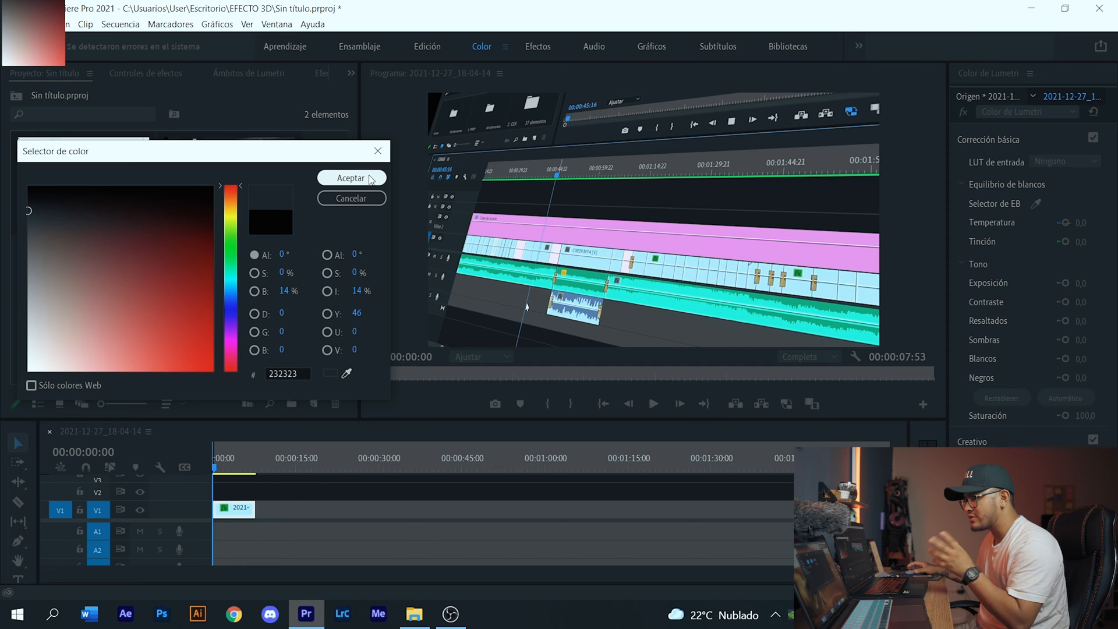
{"action": "left_click", "coordinate": [351, 177]}
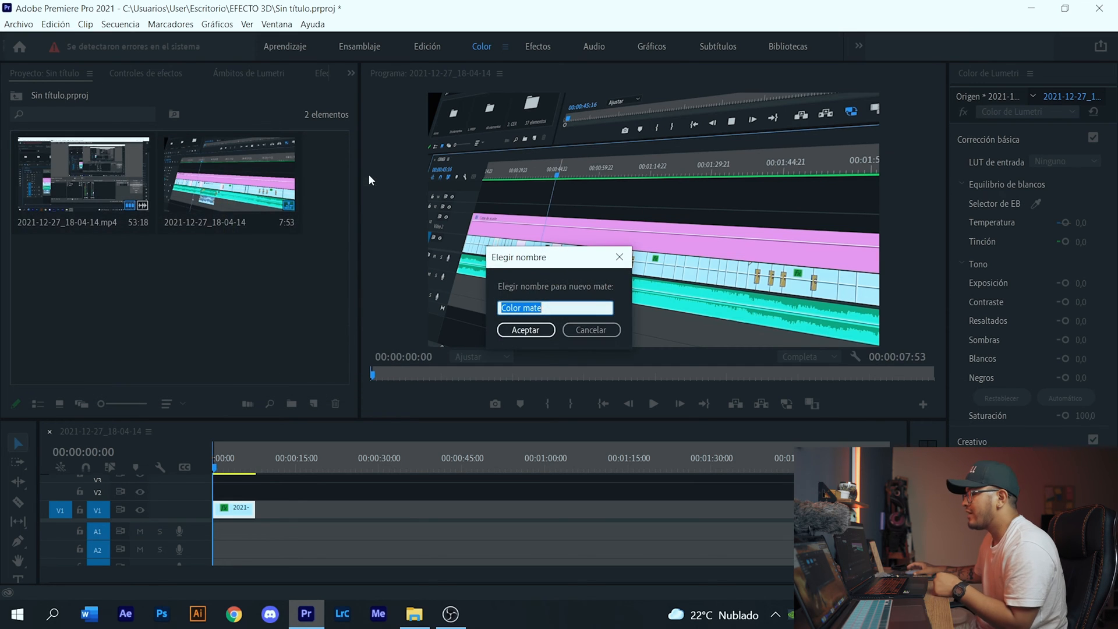
{"action": "left_click", "coordinate": [538, 332]}
Try the color matte beneath the clip at the sequence start, and remove it again, putting the clip back on track V1
{"action": "left_click_drag", "start_coordinate": [348, 475], "coordinate": [256, 510]}
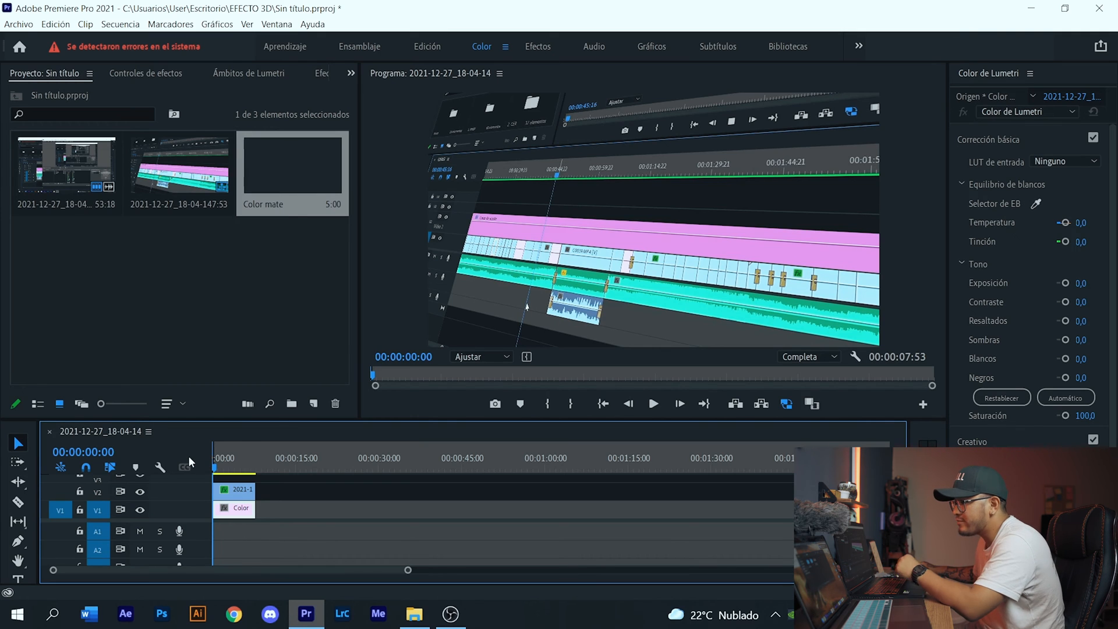
{"action": "mouse_move", "coordinate": [215, 460]}
{"action": "left_mouse_down"}
{"action": "mouse_move", "coordinate": [258, 460]}
{"action": "mouse_move", "coordinate": [193, 463]}
{"action": "left_mouse_up"}
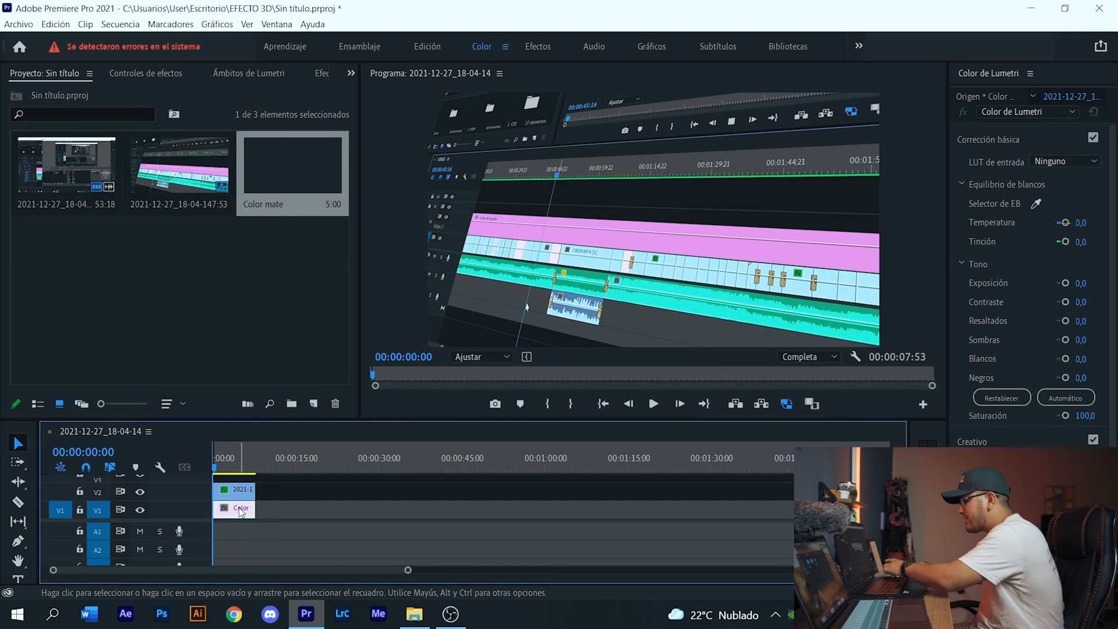
{"action": "key", "text": "Delete"}
{"action": "left_click_drag", "start_coordinate": [241, 492], "coordinate": [242, 511]}
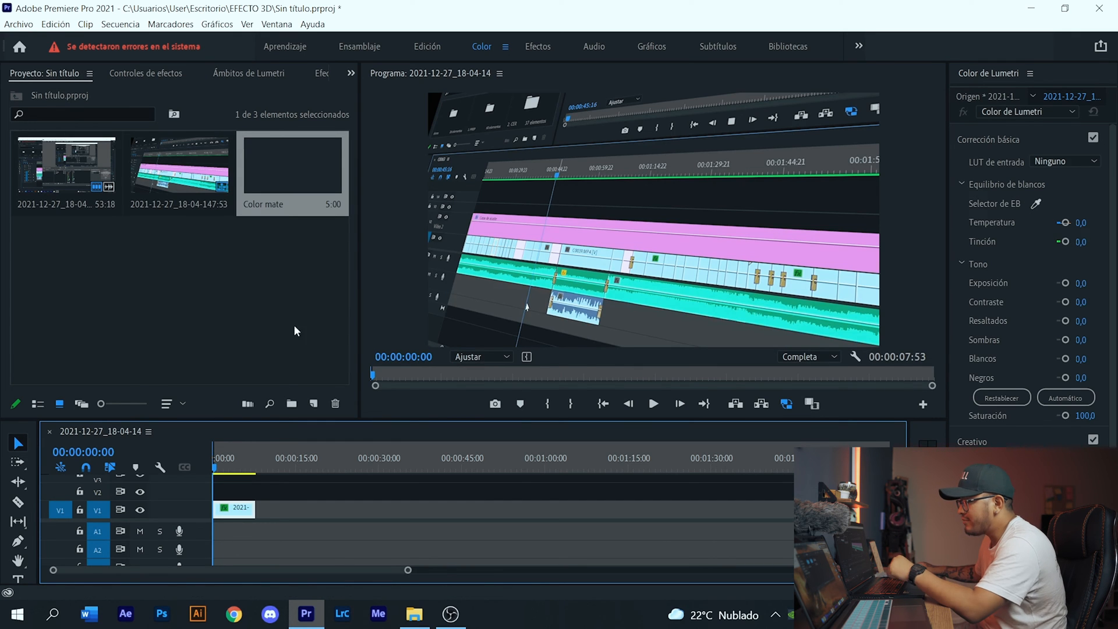
Search the effects for DESPLA and apply the Desplazamiento video effect to the clip on V1
{"action": "left_click", "coordinate": [325, 75]}
{"action": "left_click", "coordinate": [5, 93]}
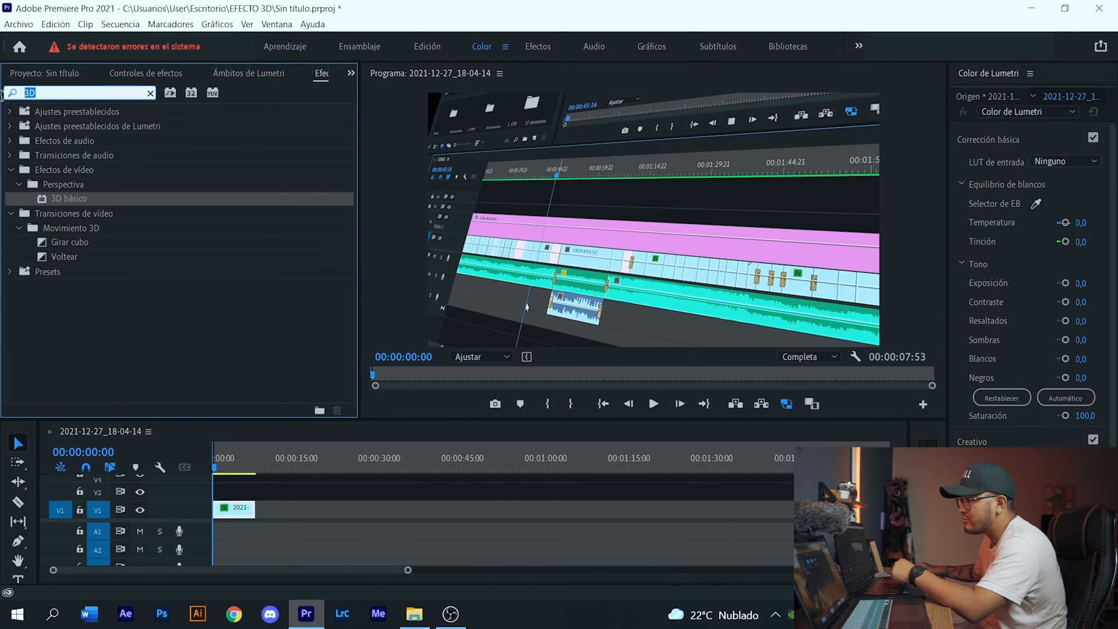
{"action": "key", "text": "BackSpace"}
{"action": "type", "text": "DESPLA"}
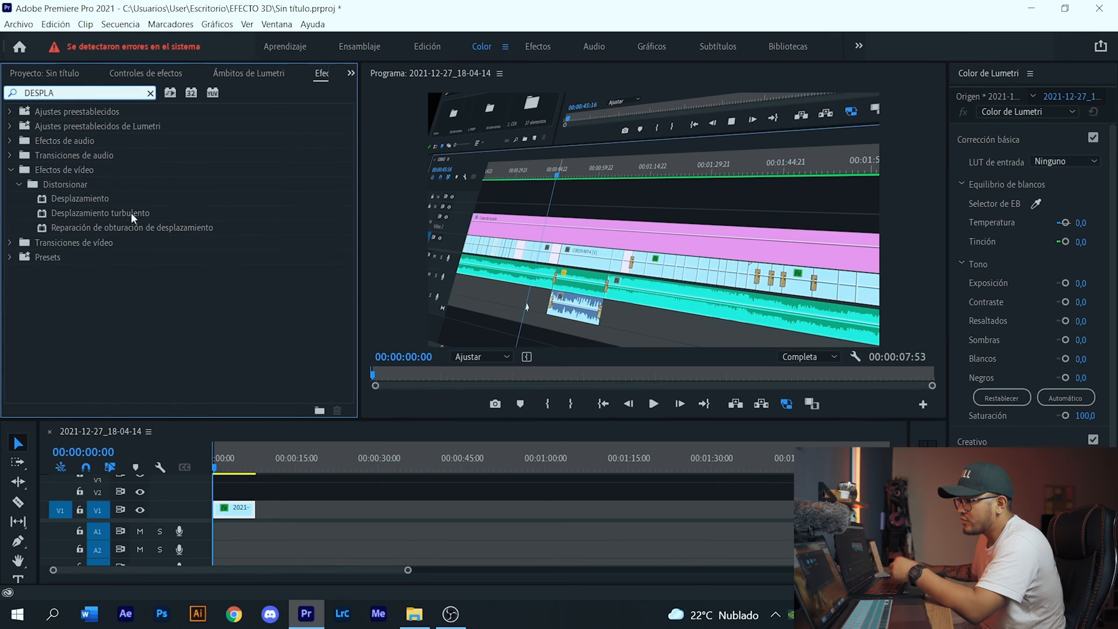
{"action": "left_click", "coordinate": [106, 198]}
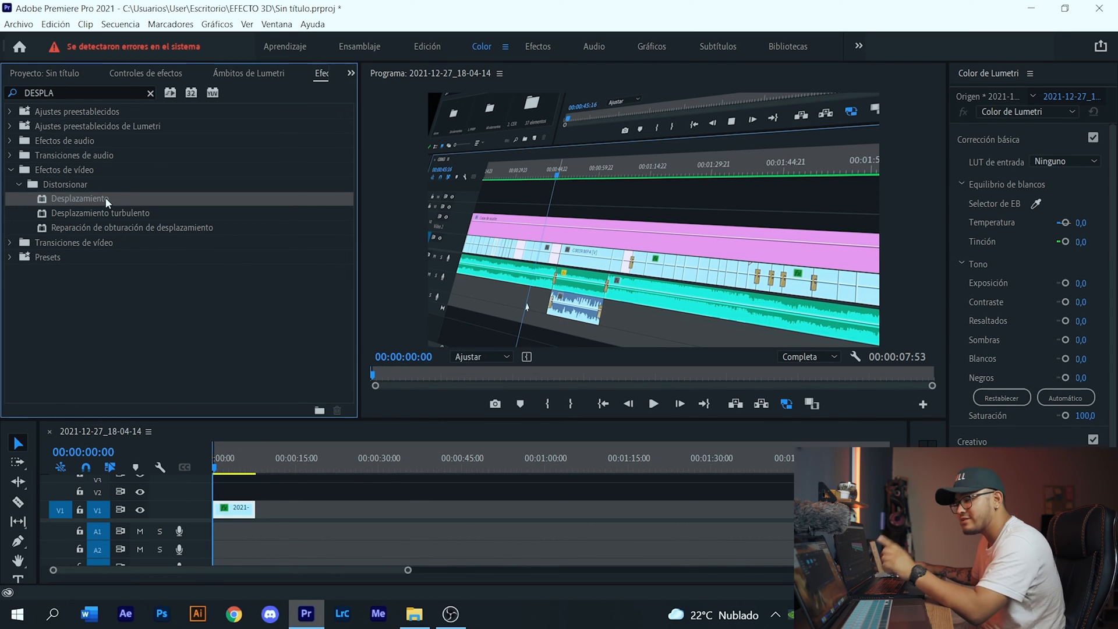
{"action": "left_click_drag", "start_coordinate": [106, 198], "coordinate": [243, 515]}
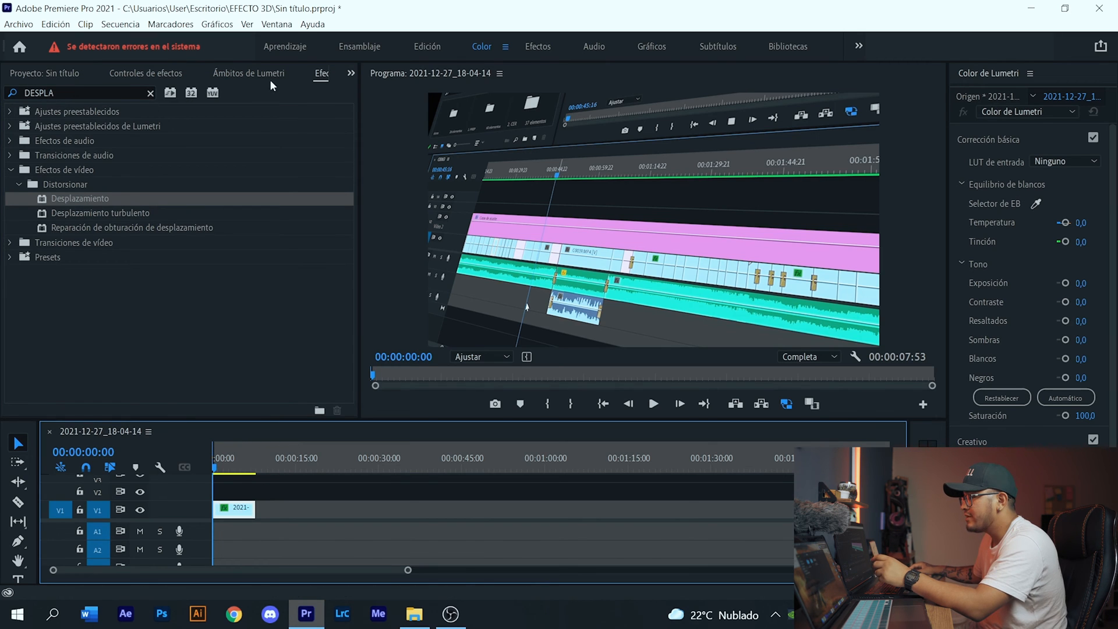
Move the Desplazamiento effect above 3D básico in the clip's effect order
{"action": "left_click", "coordinate": [143, 75]}
{"action": "scroll", "coordinate": [337, 346], "scroll_direction": "down", "scroll_amount": 3}
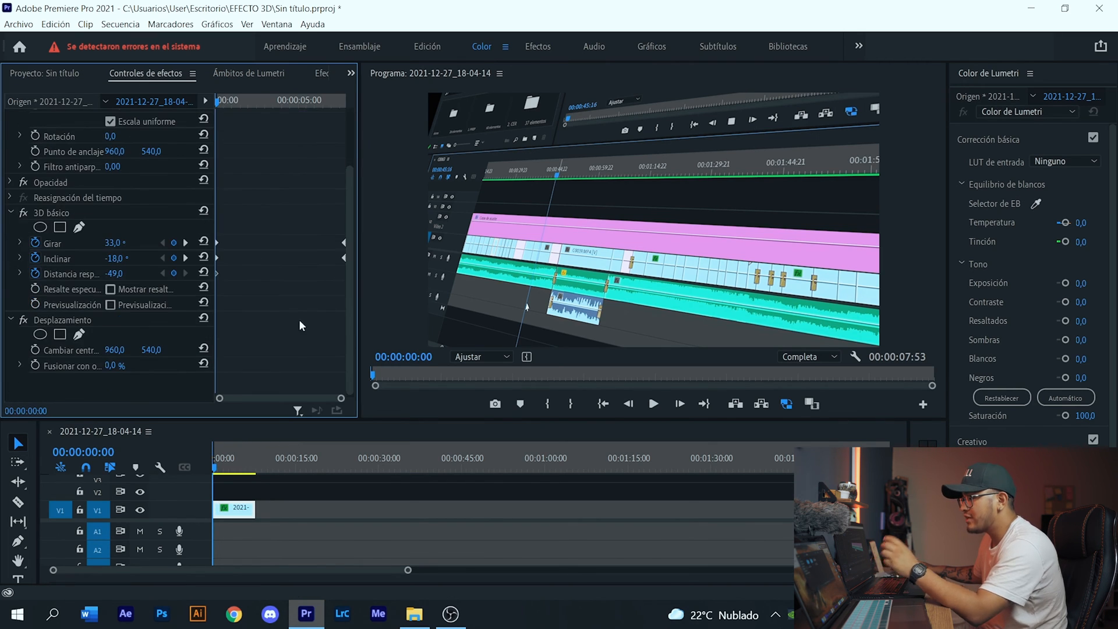
{"action": "left_click", "coordinate": [68, 321]}
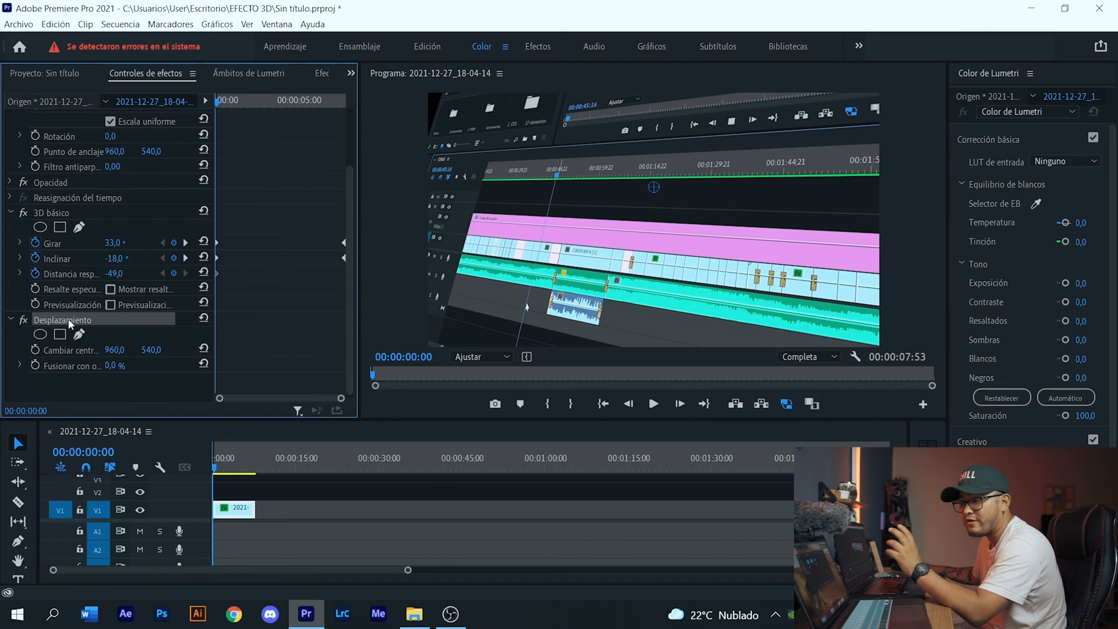
{"action": "left_click_drag", "start_coordinate": [69, 319], "coordinate": [65, 214]}
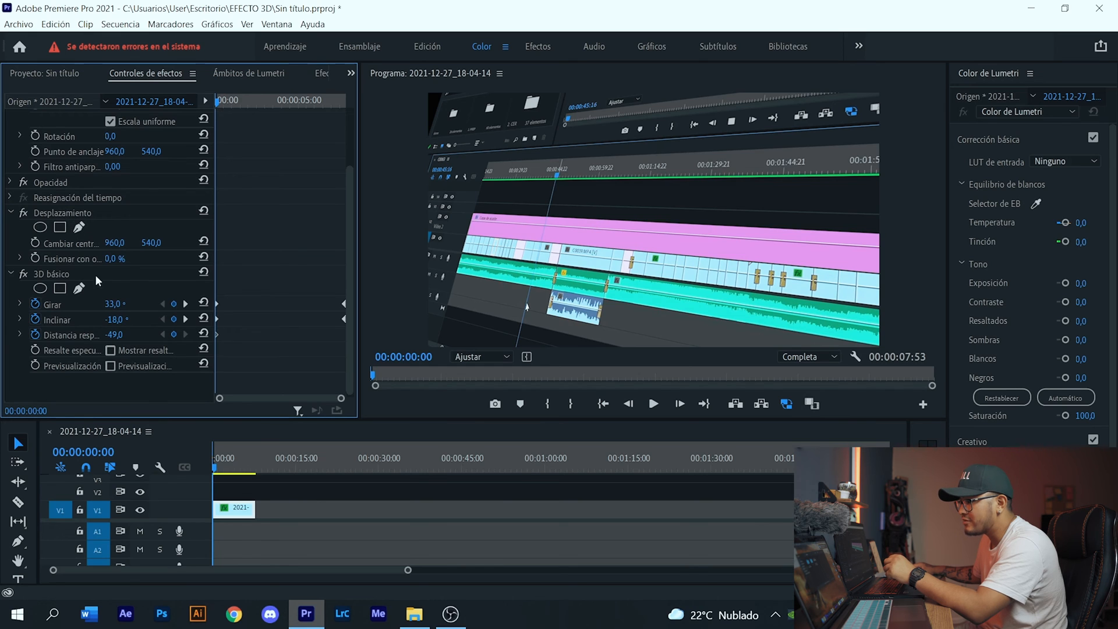
Set the horizontal center shift of Desplazamiento to 1078 and the clip's Escala to 109
{"action": "left_click", "coordinate": [85, 214]}
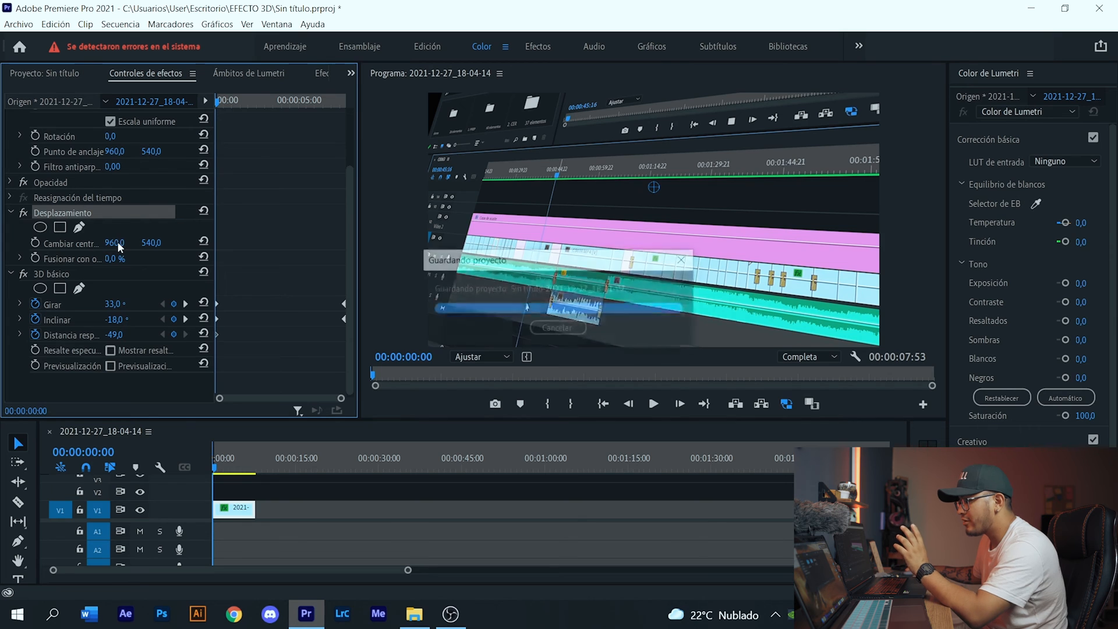
{"action": "left_click_drag", "start_coordinate": [118, 246], "coordinate": [147, 247]}
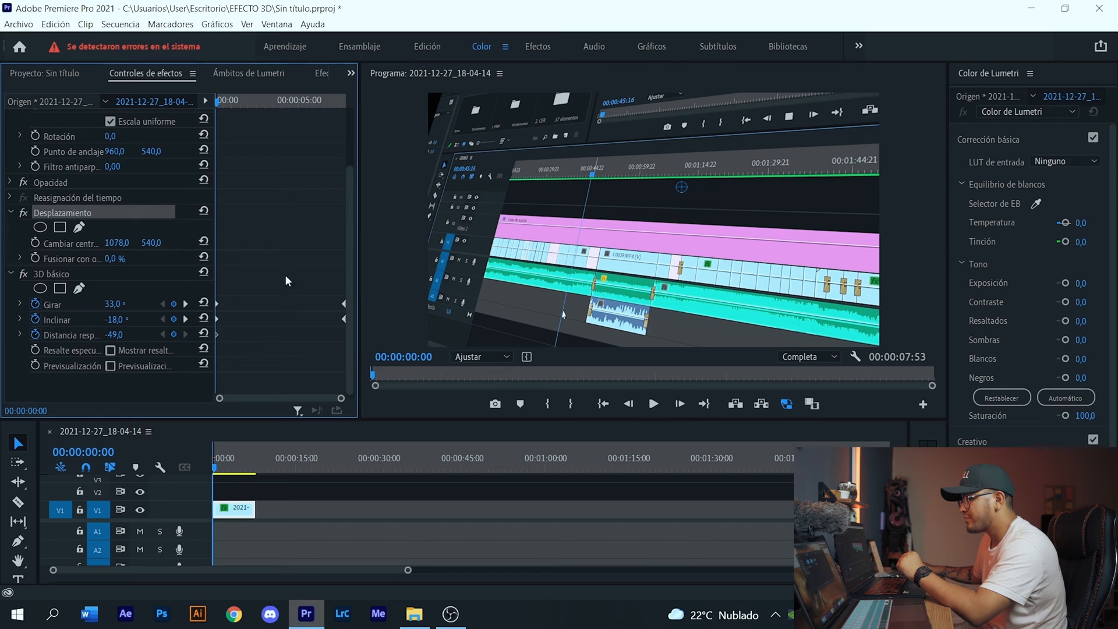
{"action": "scroll", "coordinate": [291, 215], "scroll_direction": "up", "scroll_amount": 3}
{"action": "left_click_drag", "start_coordinate": [115, 163], "coordinate": [119, 163]}
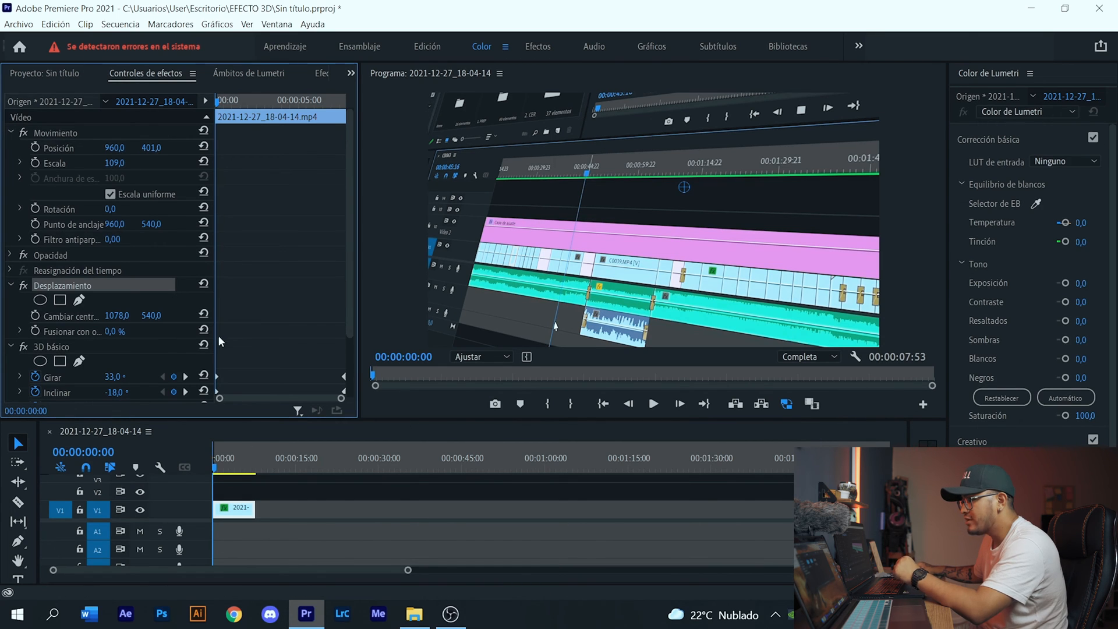
{"action": "mouse_move", "coordinate": [117, 315]}
{"action": "left_mouse_down"}
{"action": "mouse_move", "coordinate": [182, 315]}
{"action": "mouse_move", "coordinate": [113, 317]}
{"action": "left_mouse_up"}
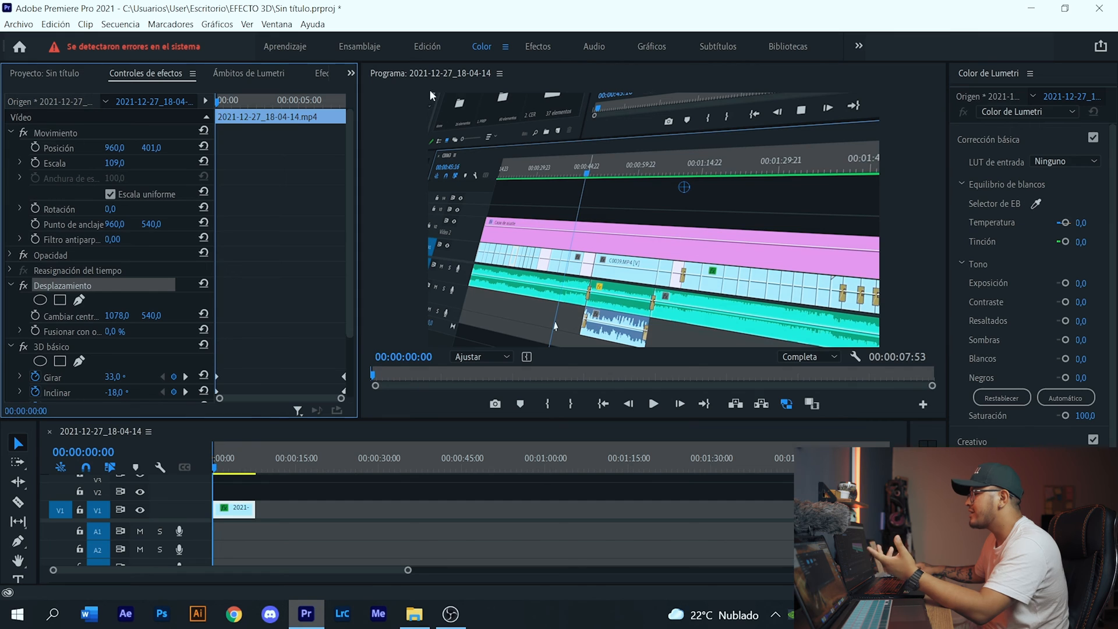
Play the shifted 3D animation from the sequence start, and return the playhead to the beginning
{"action": "left_click", "coordinate": [208, 463]}
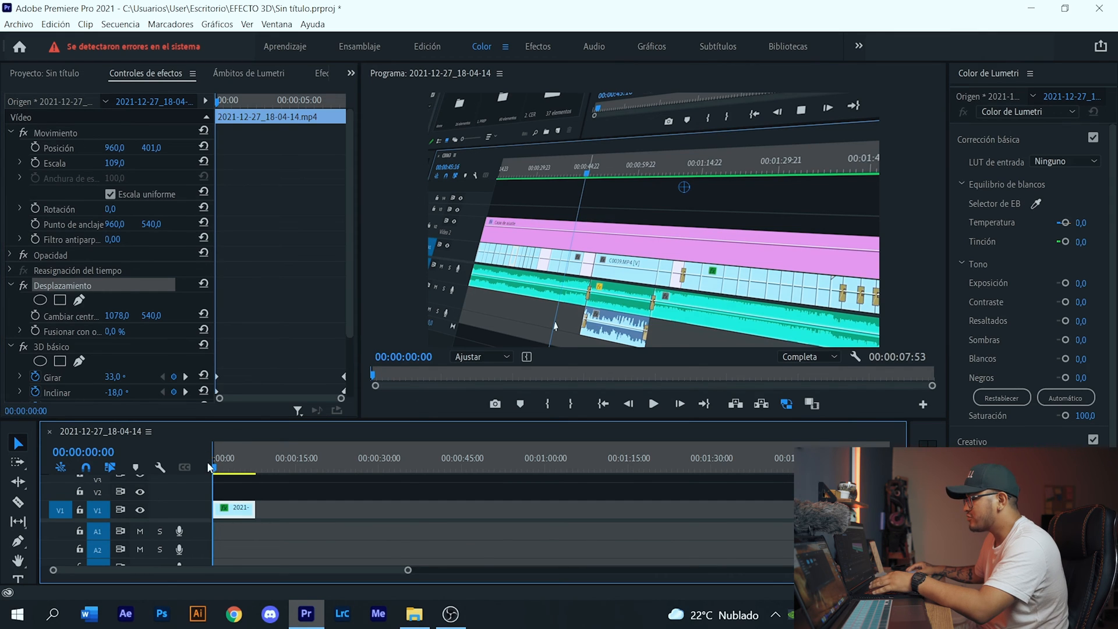
{"action": "scroll", "coordinate": [285, 259], "scroll_direction": "down", "scroll_amount": 2}
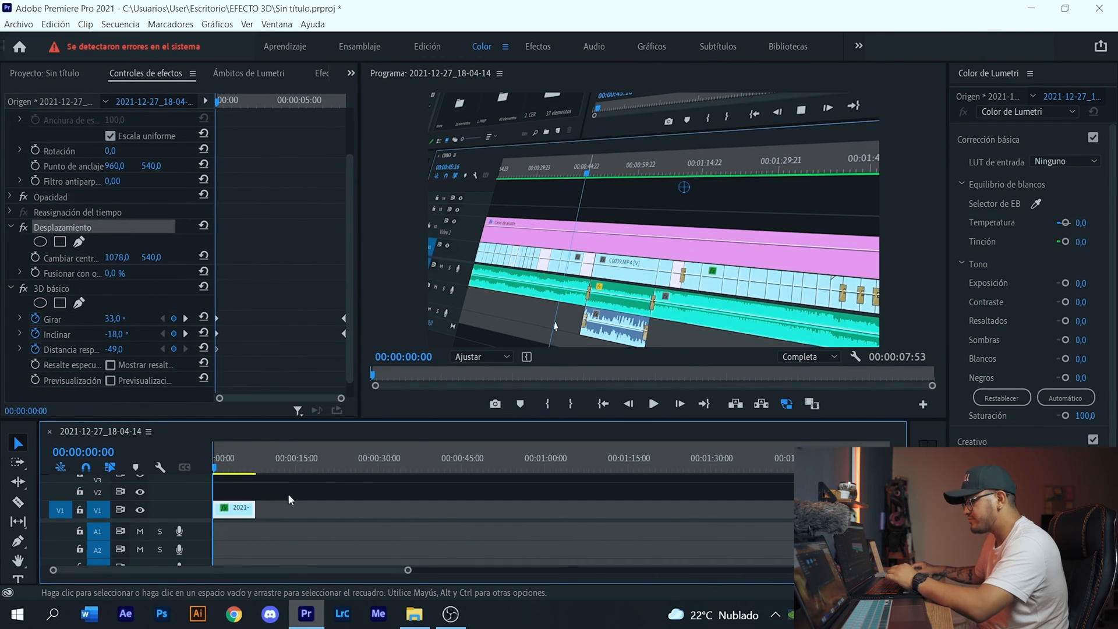
{"action": "key", "text": "space"}
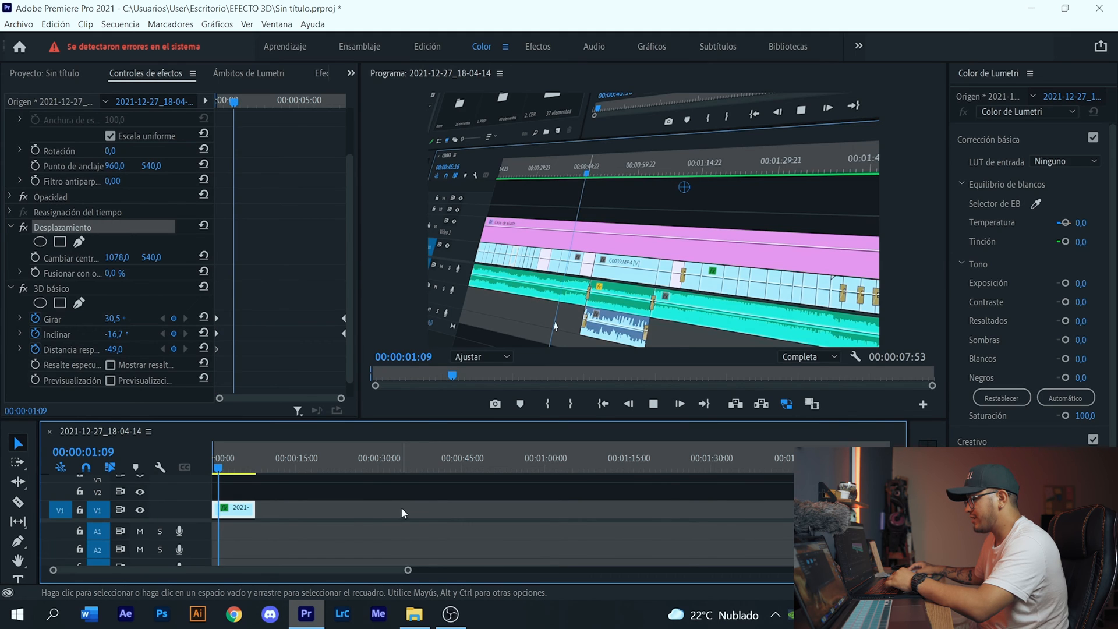
{"action": "left_click", "coordinate": [224, 464]}
{"action": "left_click_drag", "start_coordinate": [227, 468], "coordinate": [208, 469]}
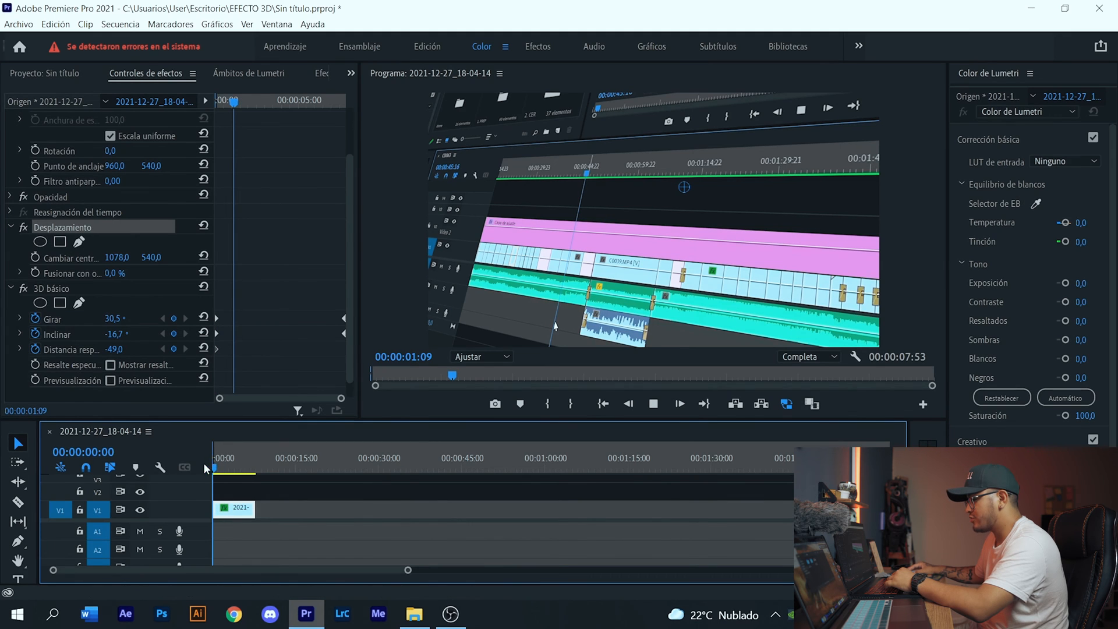
Lower the program monitor's playback resolution to 1/4 and play the animation up to about 00:00:03:18
{"action": "left_click", "coordinate": [808, 356]}
{"action": "left_click", "coordinate": [807, 402]}
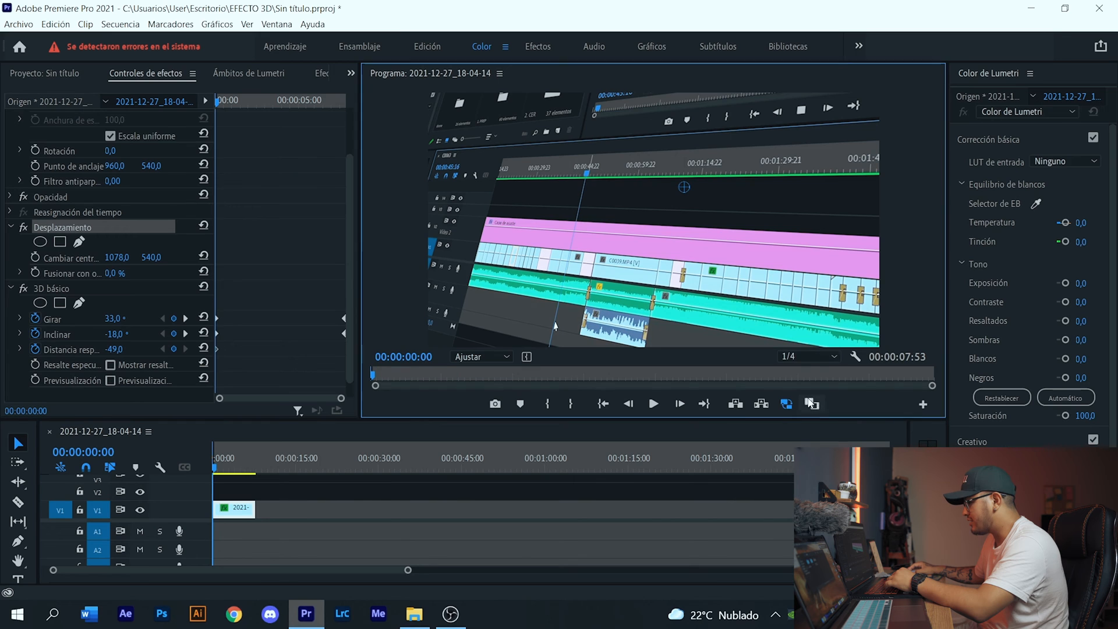
{"action": "key", "text": "space"}
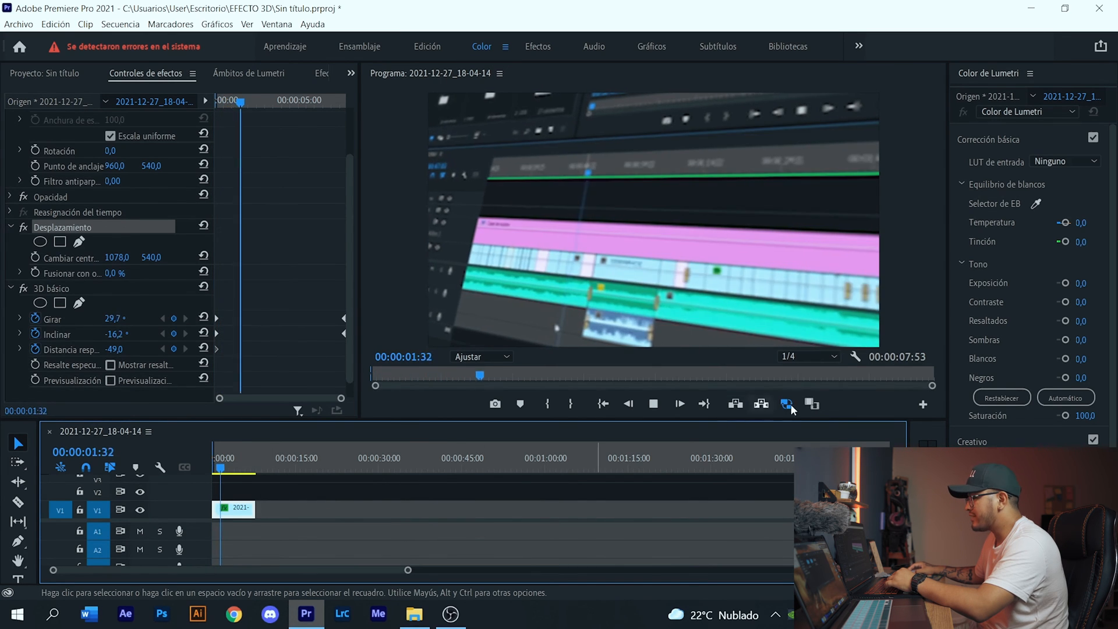
{"action": "key", "text": "space"}
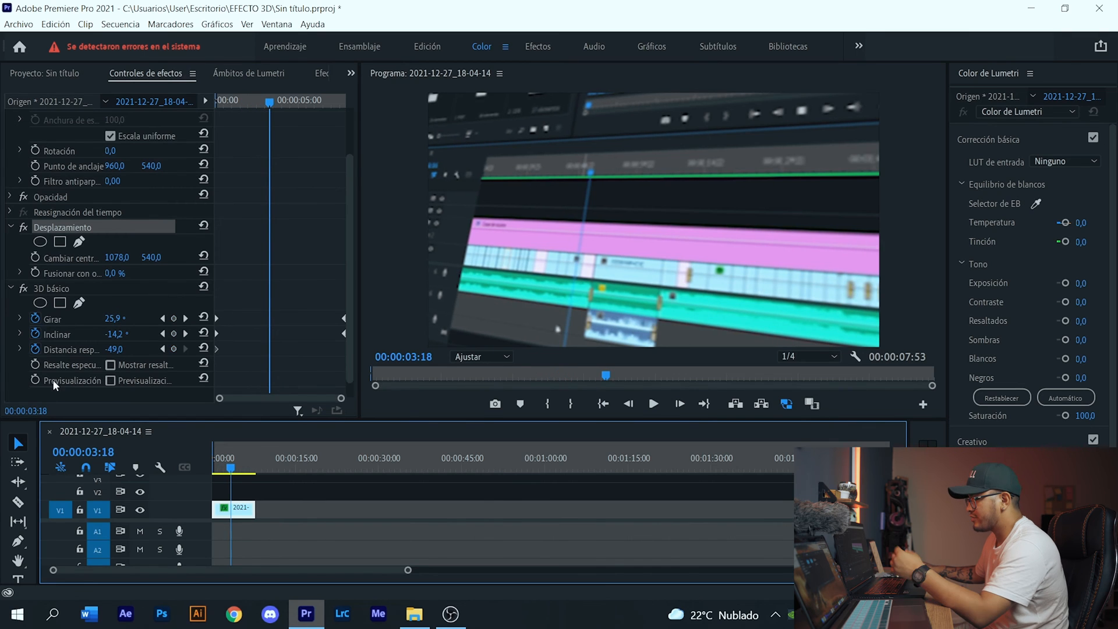
Return the playhead to the sequence start and enable the specular highlight (Mostrar resalte) of the 3D básico effect
{"action": "scroll", "coordinate": [251, 341], "scroll_direction": "down", "scroll_amount": 1}
{"action": "key", "text": "Home"}
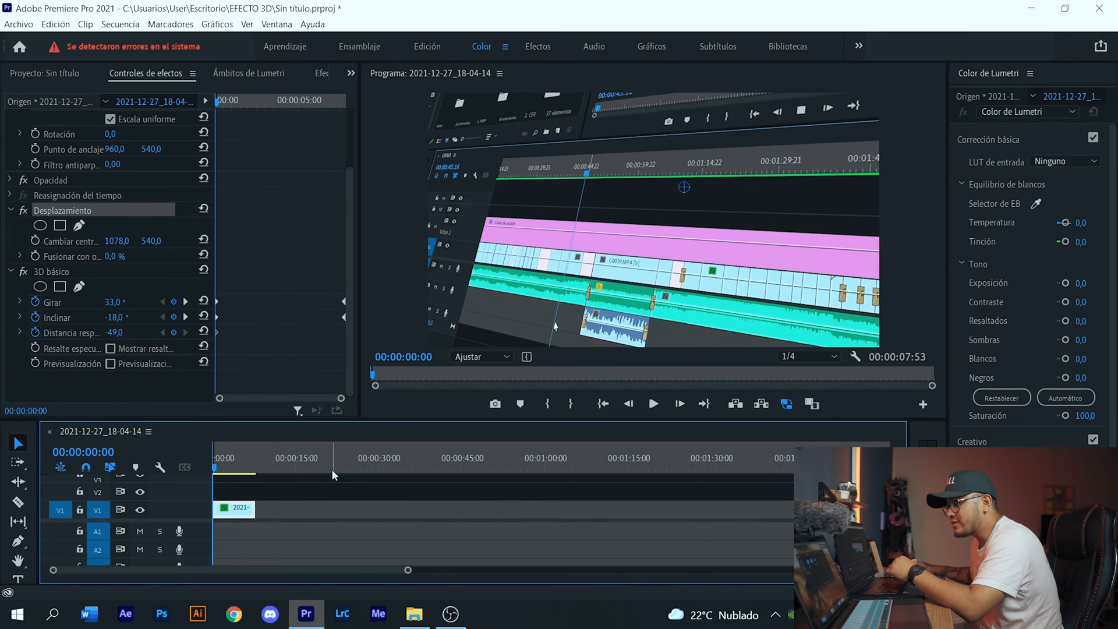
{"action": "left_click", "coordinate": [111, 348]}
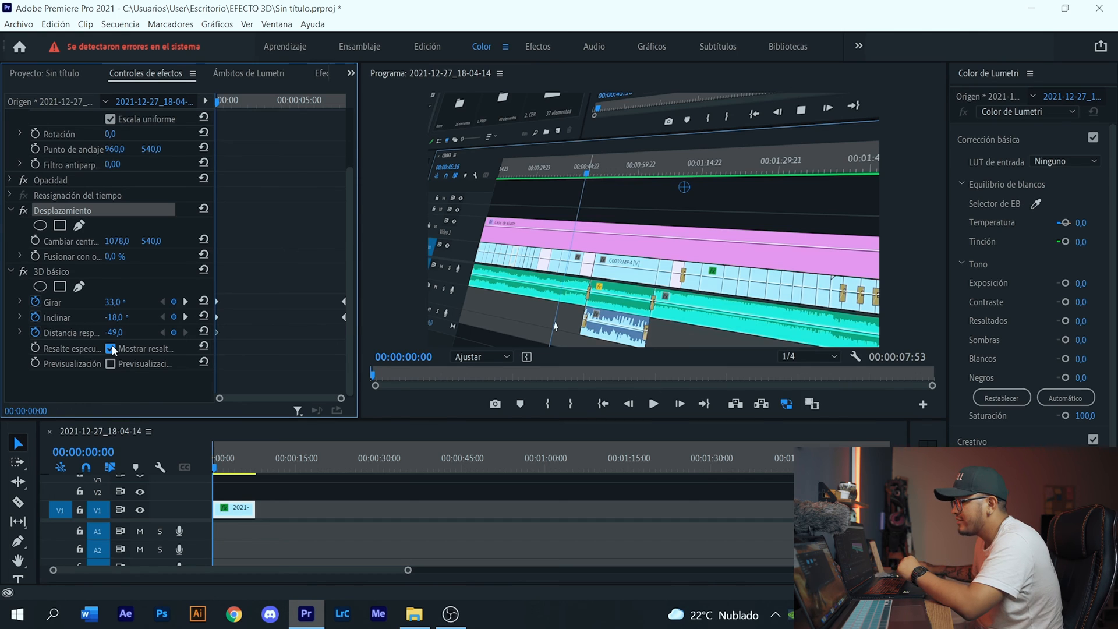
{"action": "left_click", "coordinate": [214, 469]}
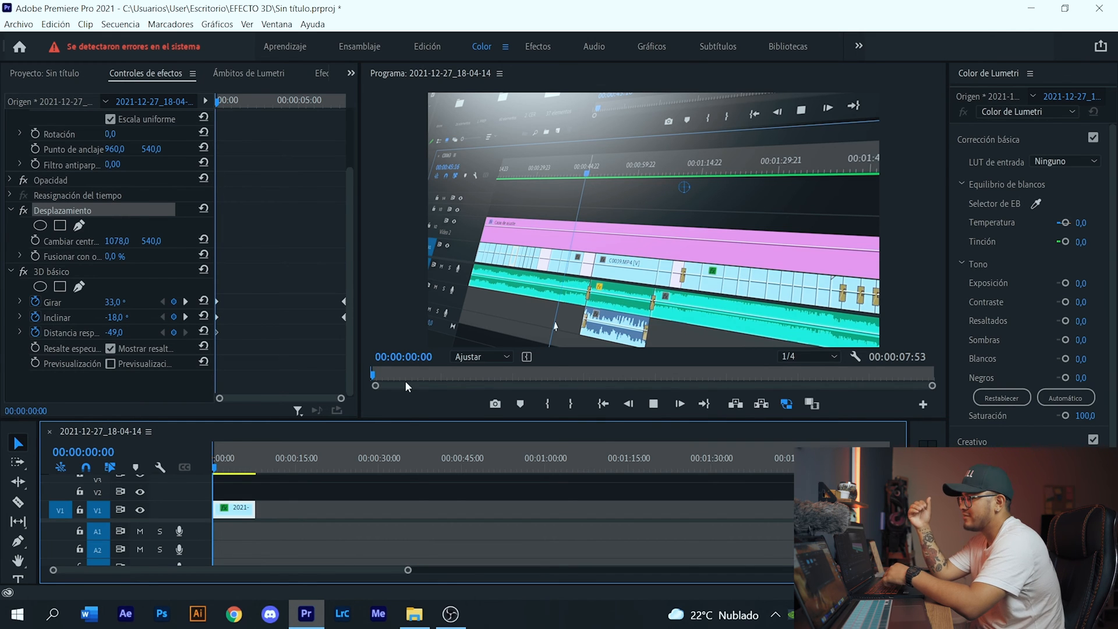
Play the animation with the specular highlight up to about 00:00:05:32, and return the playhead to the sequence start
{"action": "key", "text": "space"}
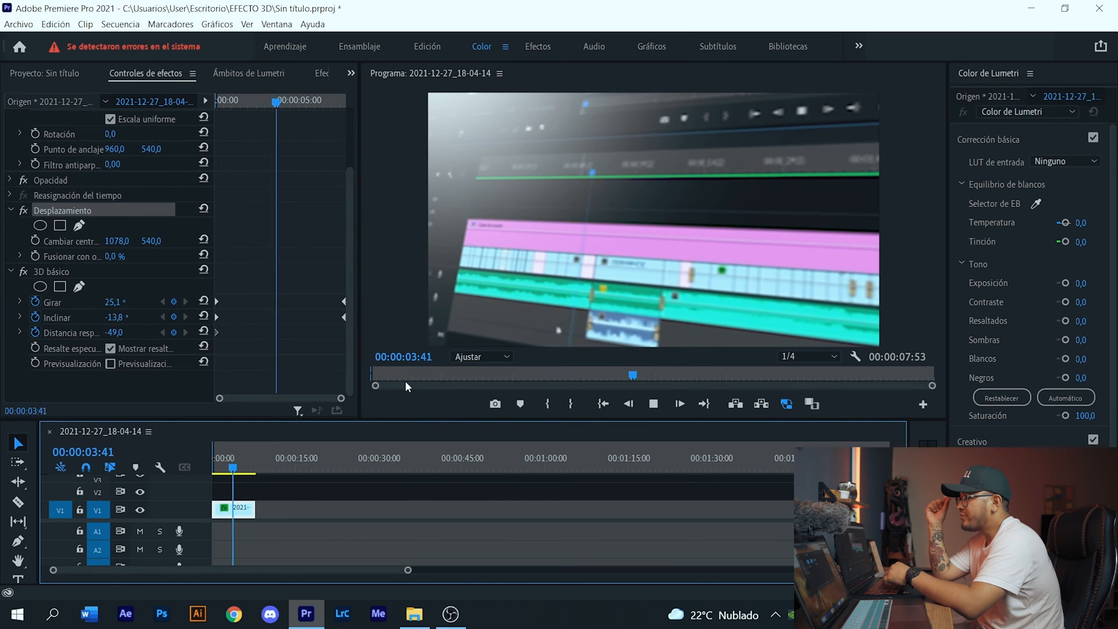
{"action": "key", "text": "space"}
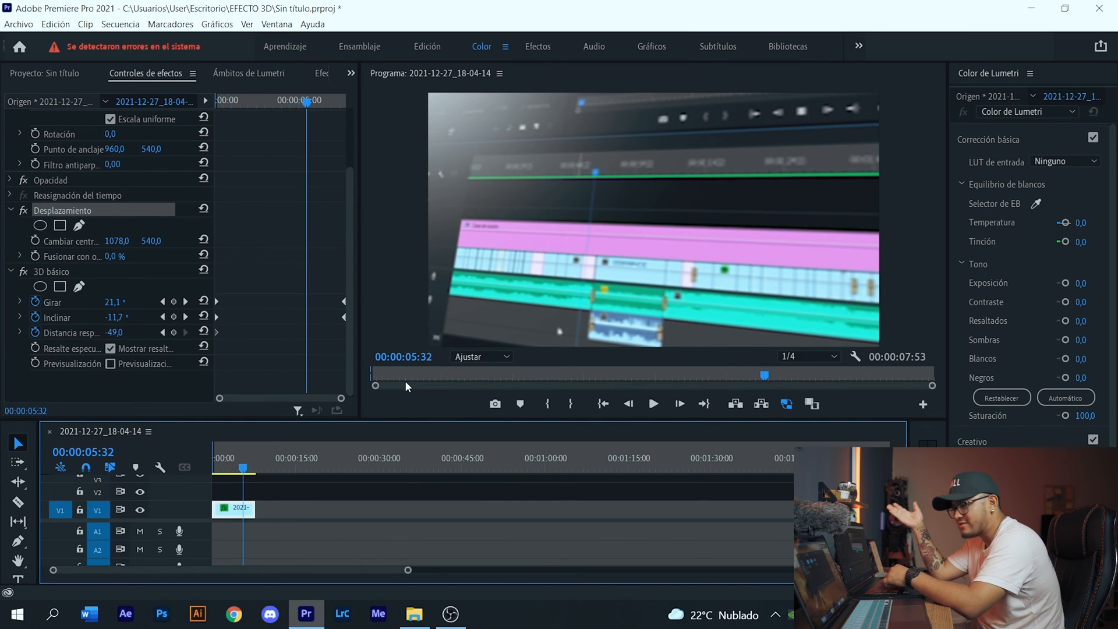
{"action": "key", "text": "Home"}
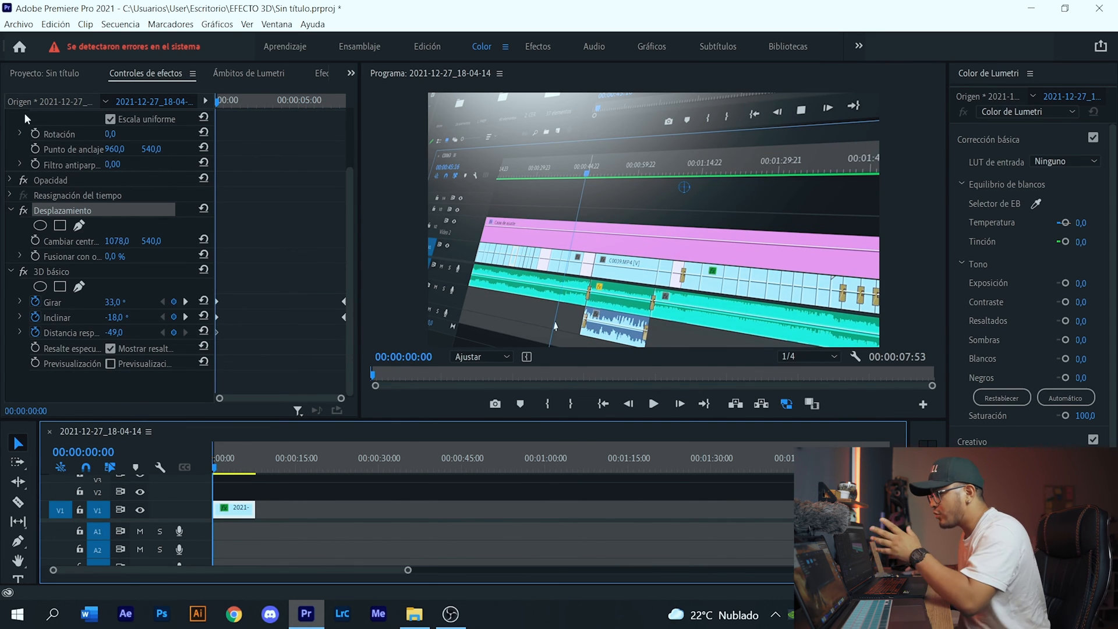
Find the Desenfoque gaussiano video effect by searching for "desenfoque gau" and apply it to the clip on V1
{"action": "left_click", "coordinate": [321, 73]}
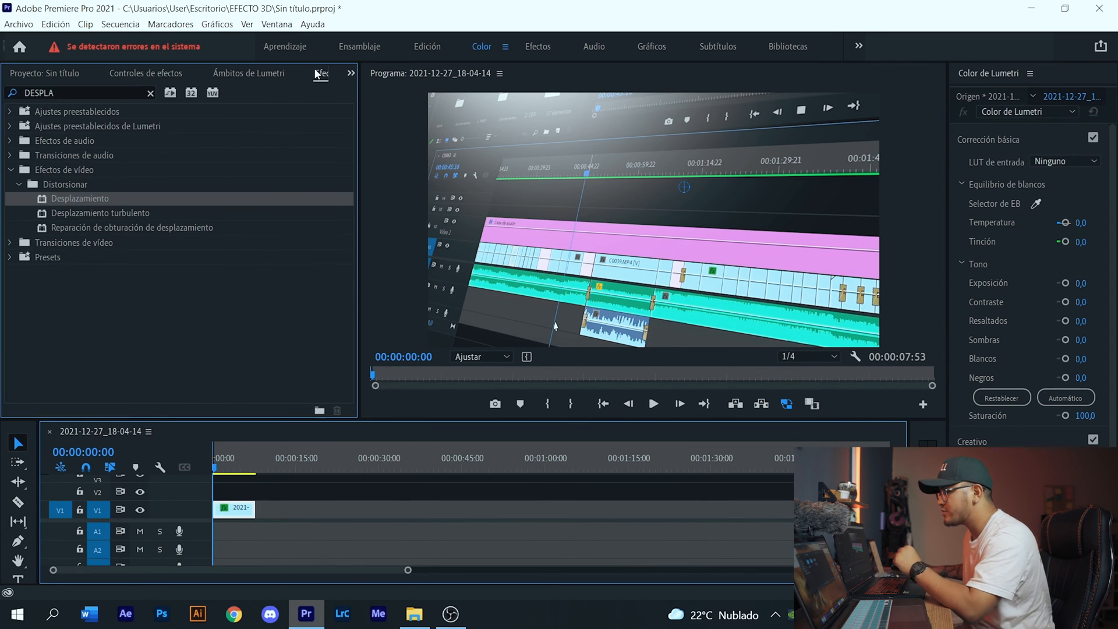
{"action": "left_click", "coordinate": [151, 94]}
{"action": "left_click", "coordinate": [107, 90]}
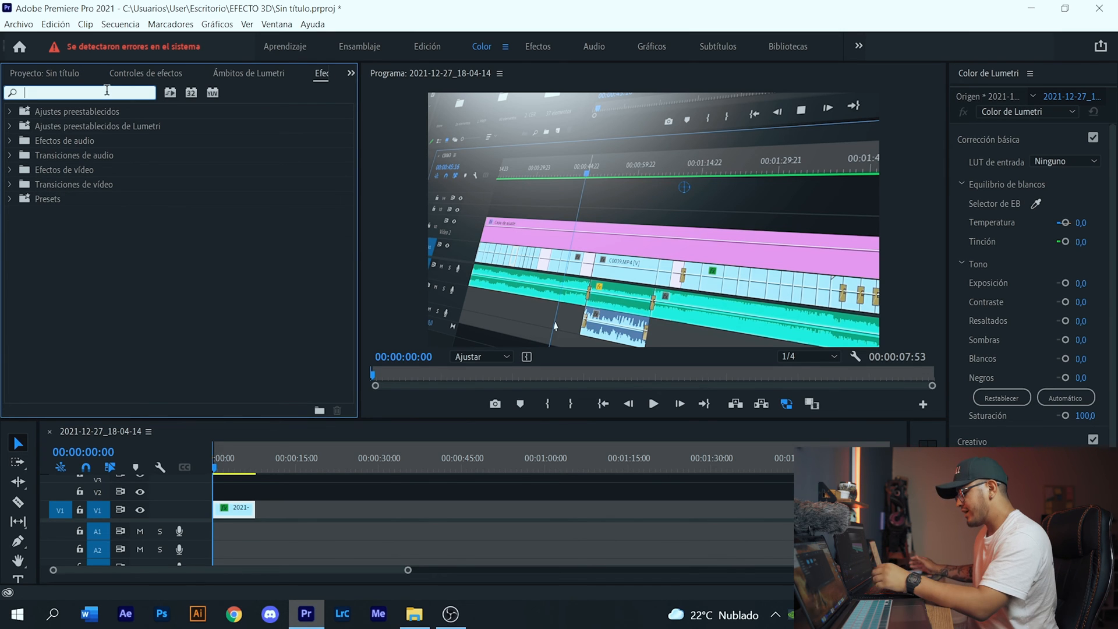
{"action": "type", "text": "deseg"}
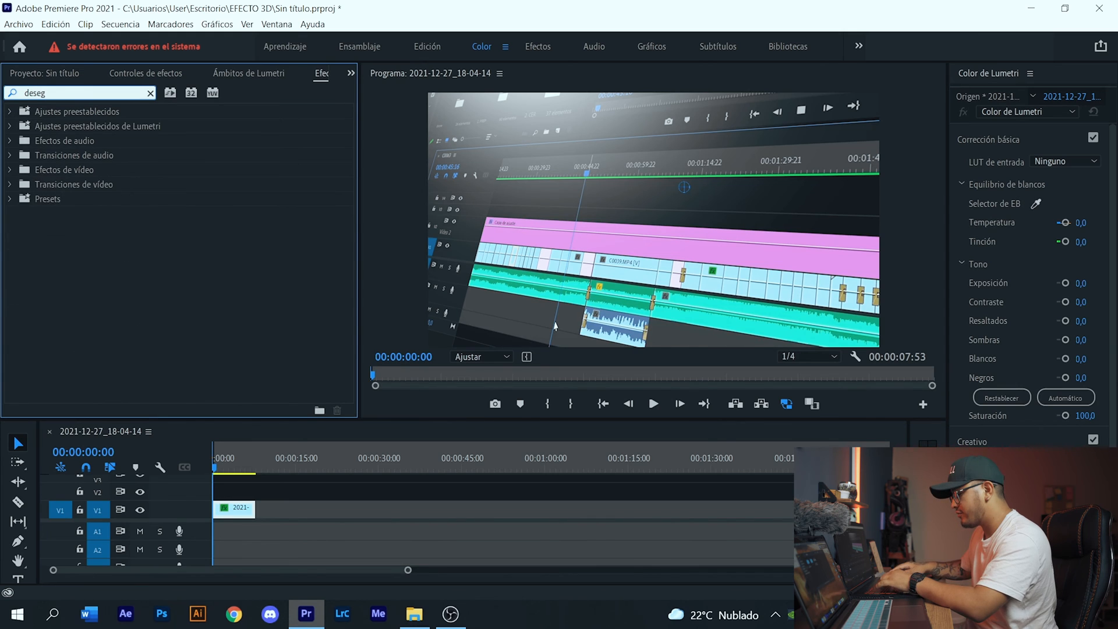
{"action": "key", "text": "BackSpace"}
{"action": "type", "text": "nfoque gau"}
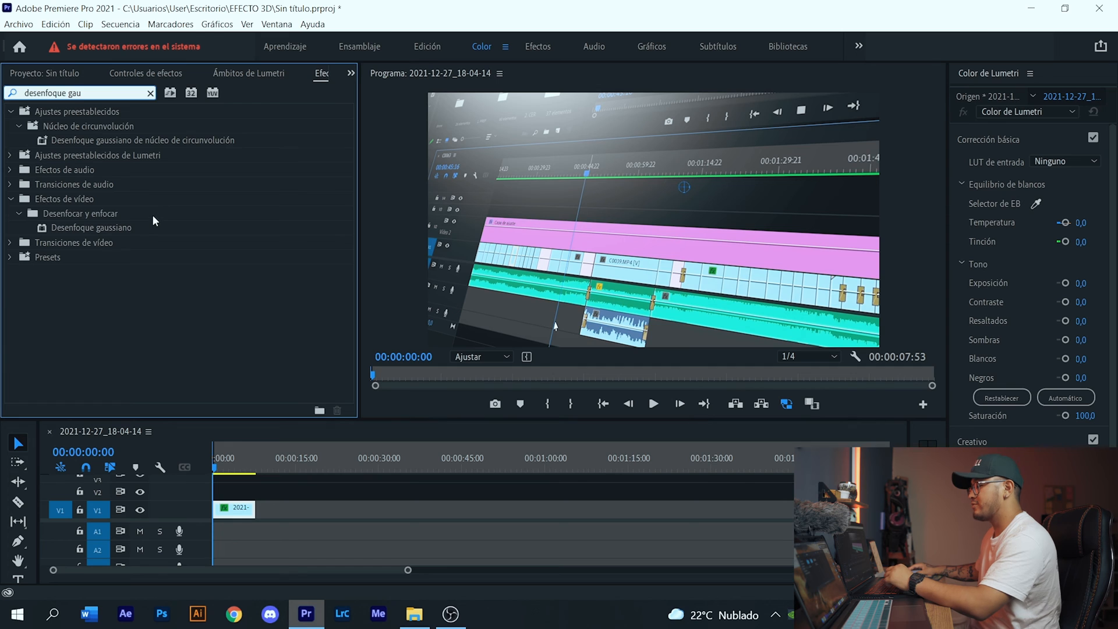
{"action": "left_click", "coordinate": [141, 219]}
{"action": "left_click", "coordinate": [135, 227]}
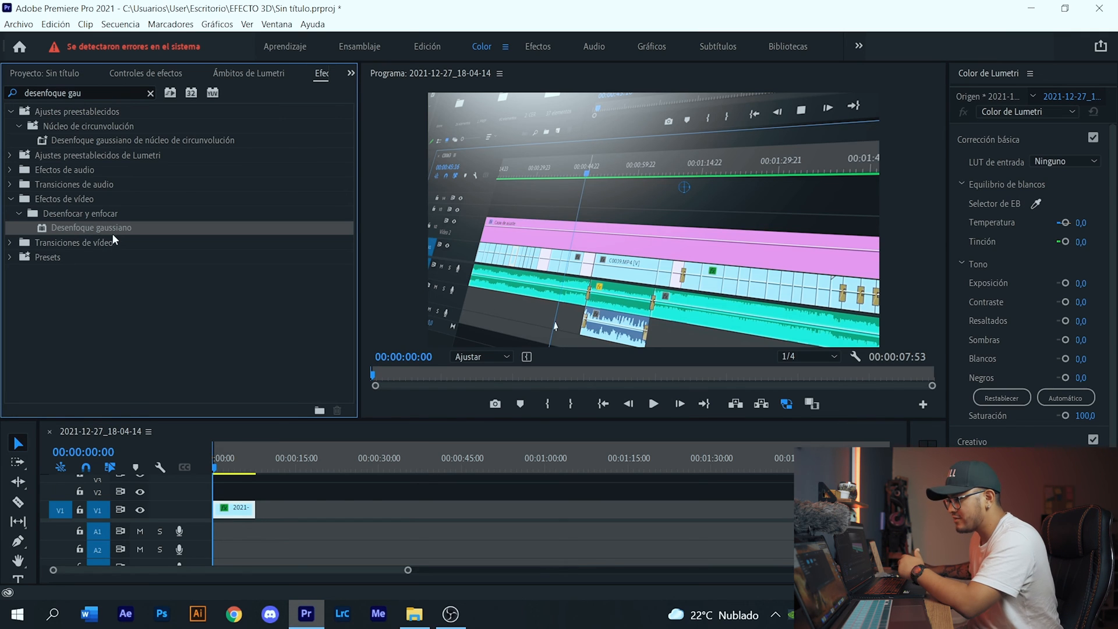
{"action": "left_click_drag", "start_coordinate": [100, 227], "coordinate": [234, 508]}
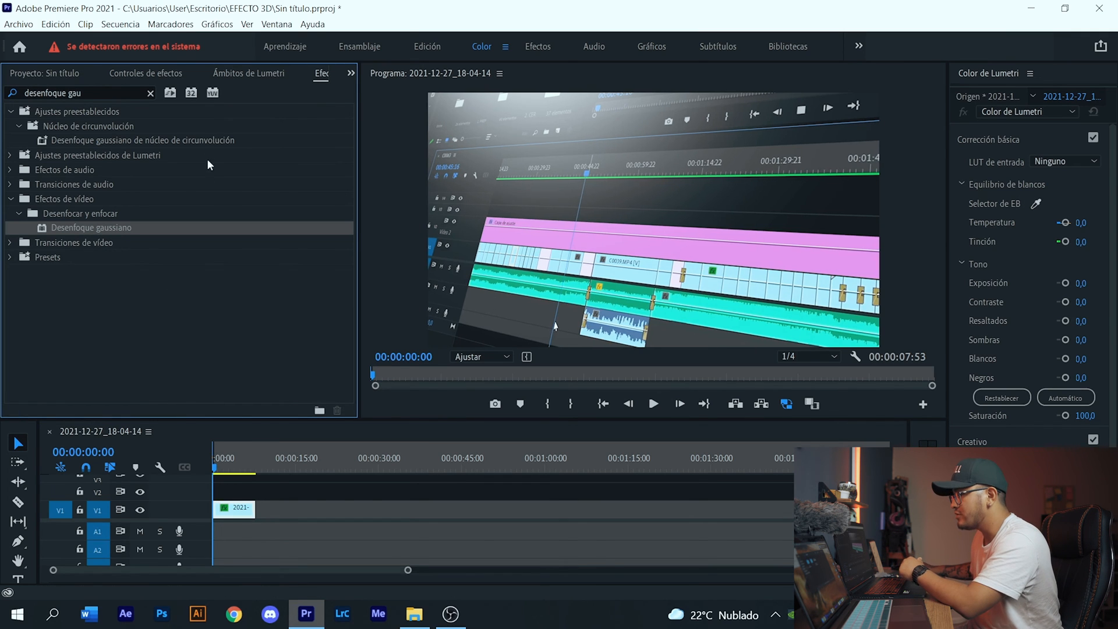
Move Desenfoque gaussiano above Desplazamiento in the clip's effect stack, and preview the animation before returning to the sequence start
{"action": "left_click", "coordinate": [163, 74]}
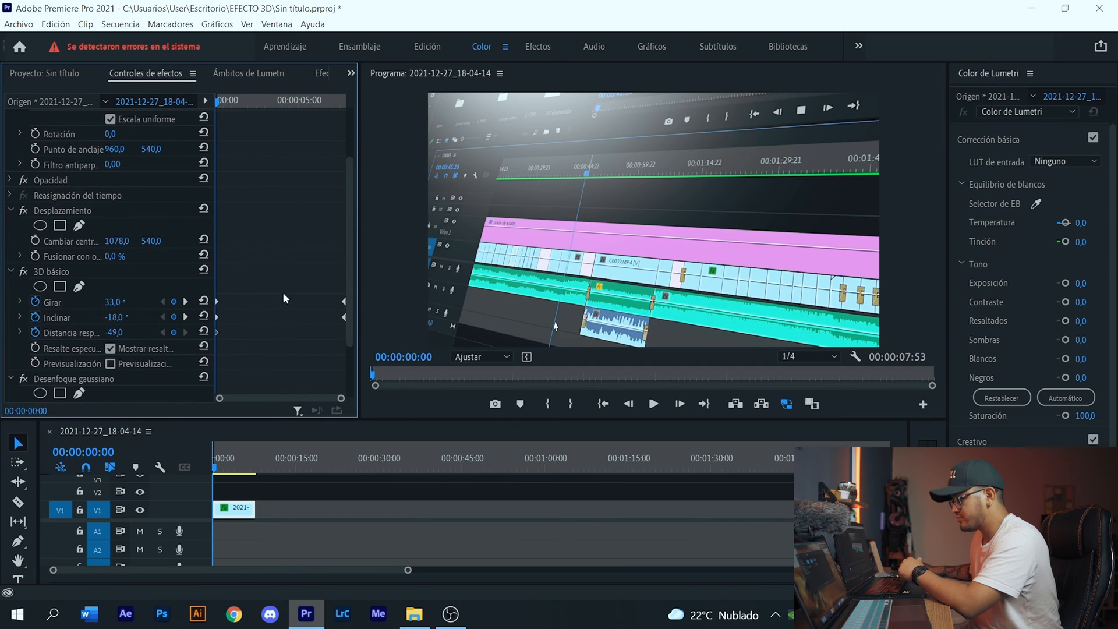
{"action": "left_click_drag", "start_coordinate": [78, 384], "coordinate": [69, 204]}
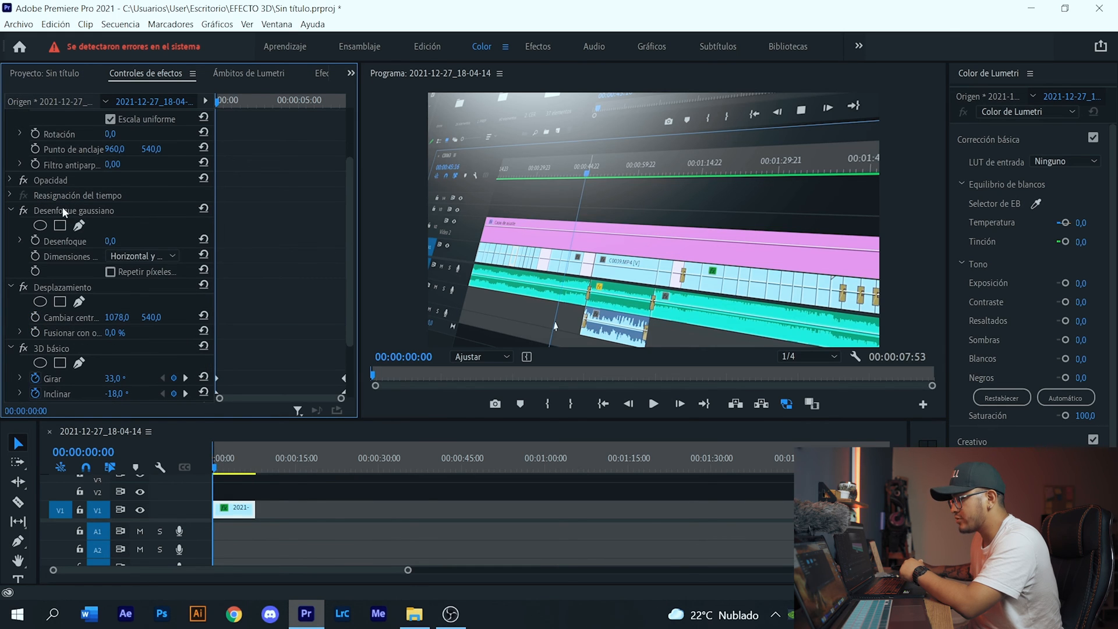
{"action": "left_click", "coordinate": [224, 433]}
{"action": "key", "text": "space"}
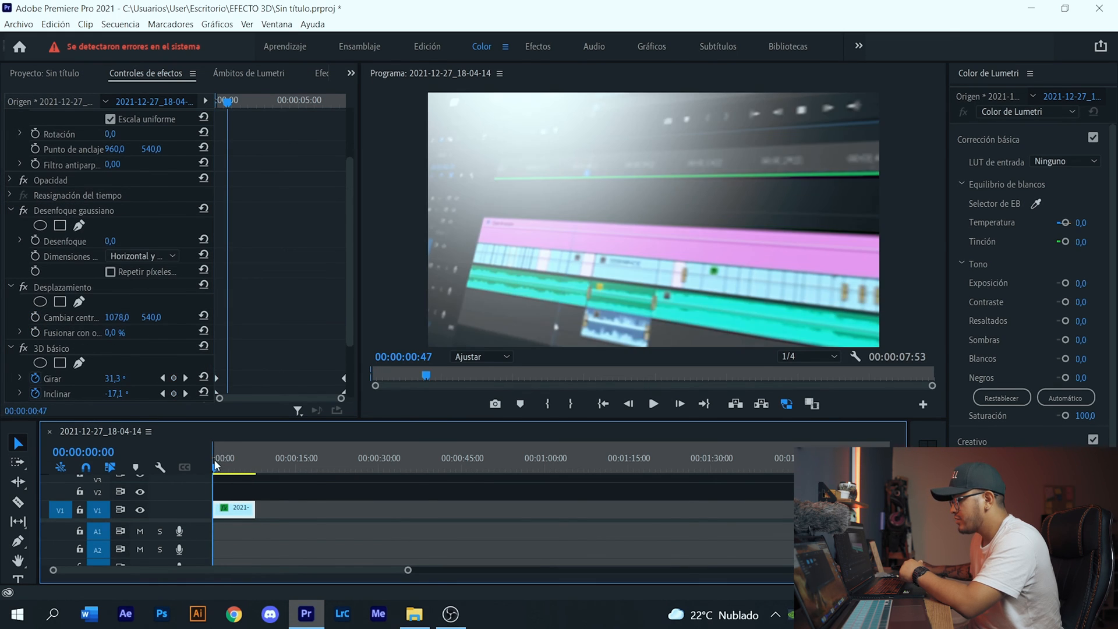
{"action": "left_click", "coordinate": [214, 460]}
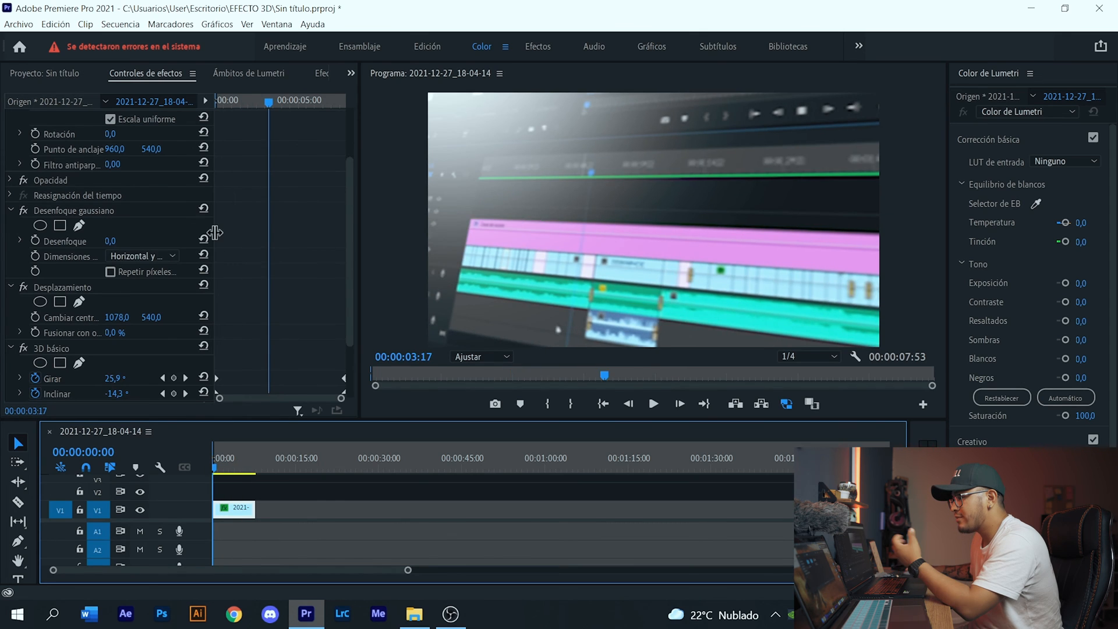
Add a tall, inverted elliptical mask spanning the middle of the frame to Desenfoque gaussiano, and set Desenfoque to 18
{"action": "left_click", "coordinate": [39, 225]}
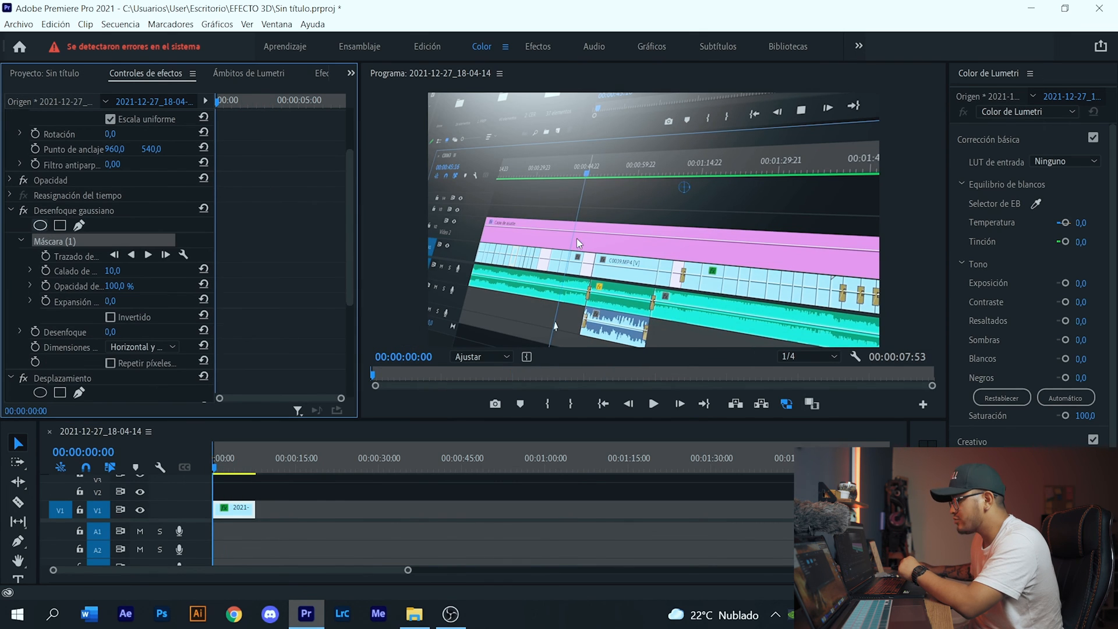
{"action": "left_click", "coordinate": [659, 275]}
{"action": "left_click_drag", "start_coordinate": [654, 256], "coordinate": [654, 370]}
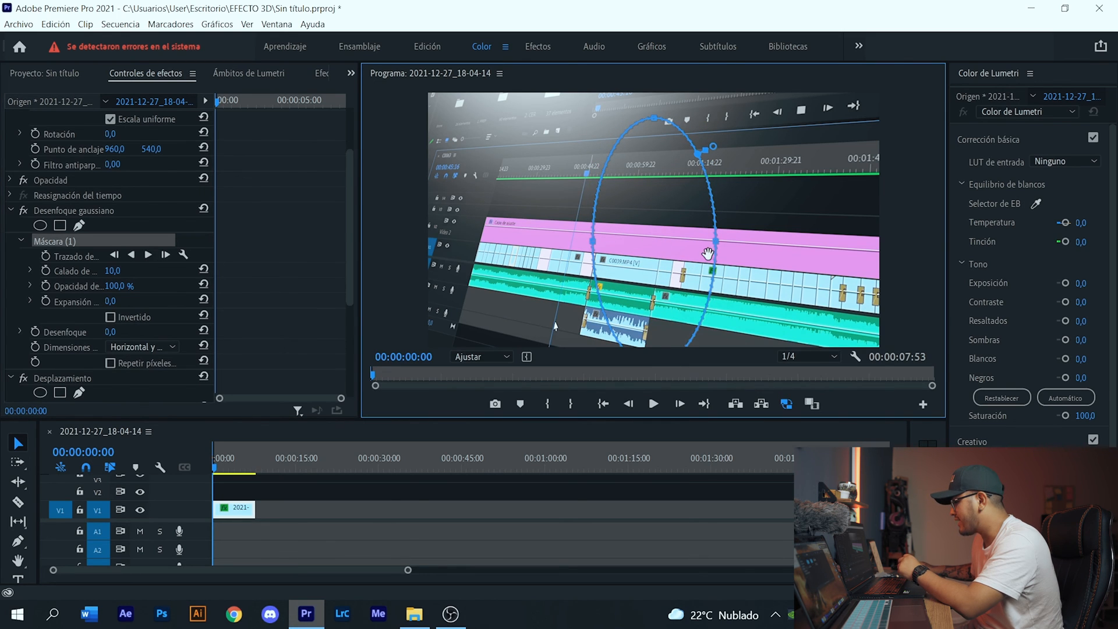
{"action": "left_click_drag", "start_coordinate": [716, 241], "coordinate": [745, 246]}
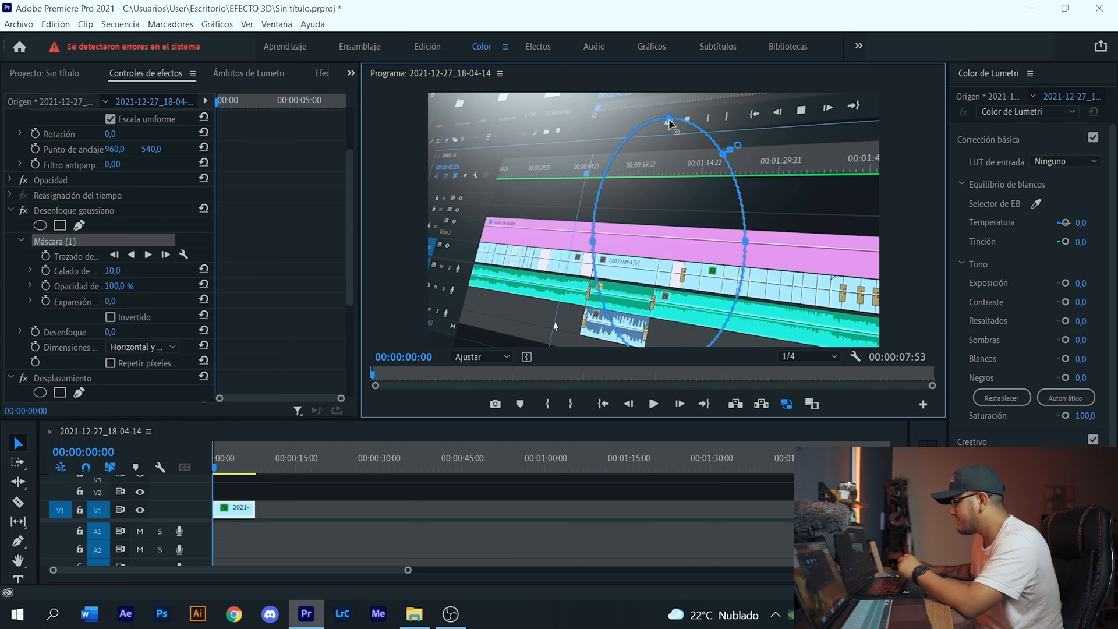
{"action": "left_click_drag", "start_coordinate": [668, 119], "coordinate": [670, 94]}
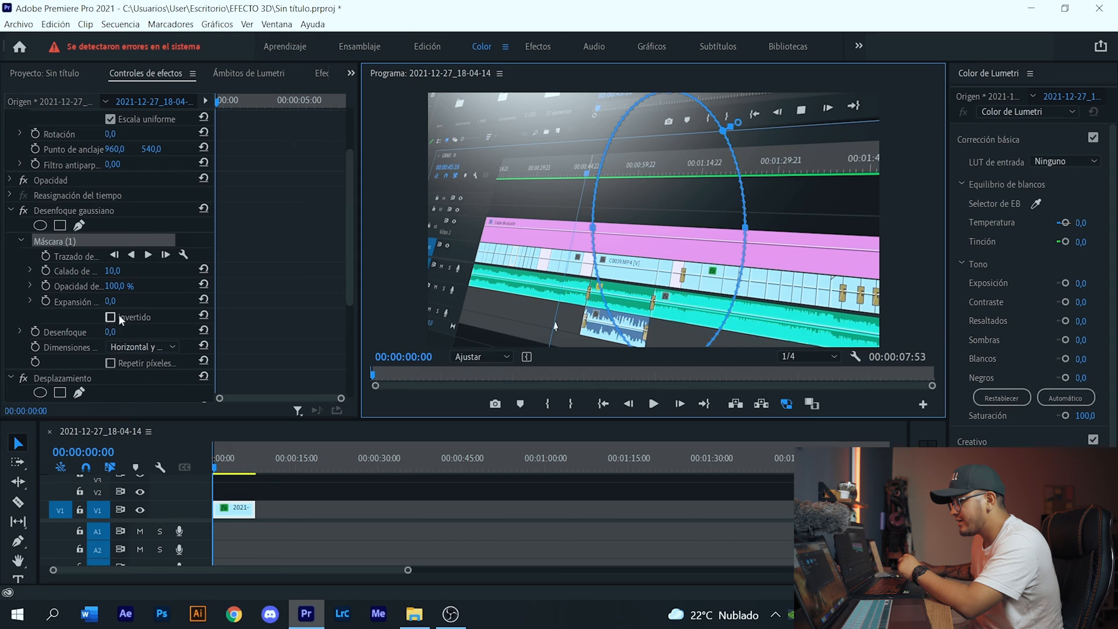
{"action": "left_click_drag", "start_coordinate": [109, 335], "coordinate": [120, 335]}
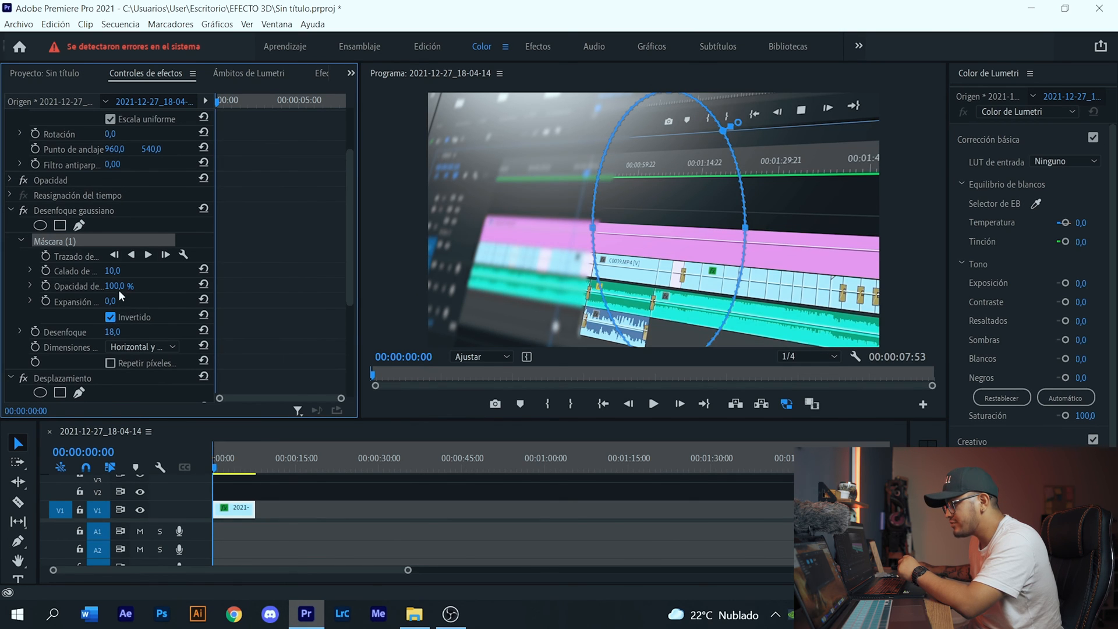
Move Desenfoque gaussiano below Desplazamiento and above 3D básico in the effect stack
{"action": "scroll", "coordinate": [244, 313], "scroll_direction": "down", "scroll_amount": 4}
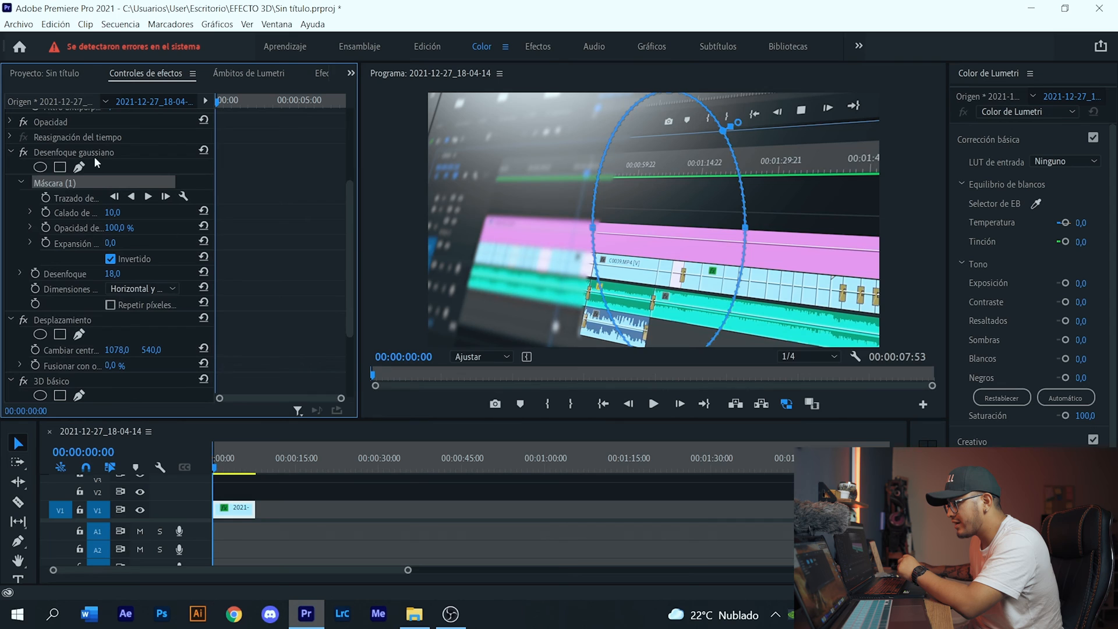
{"action": "left_click", "coordinate": [87, 152]}
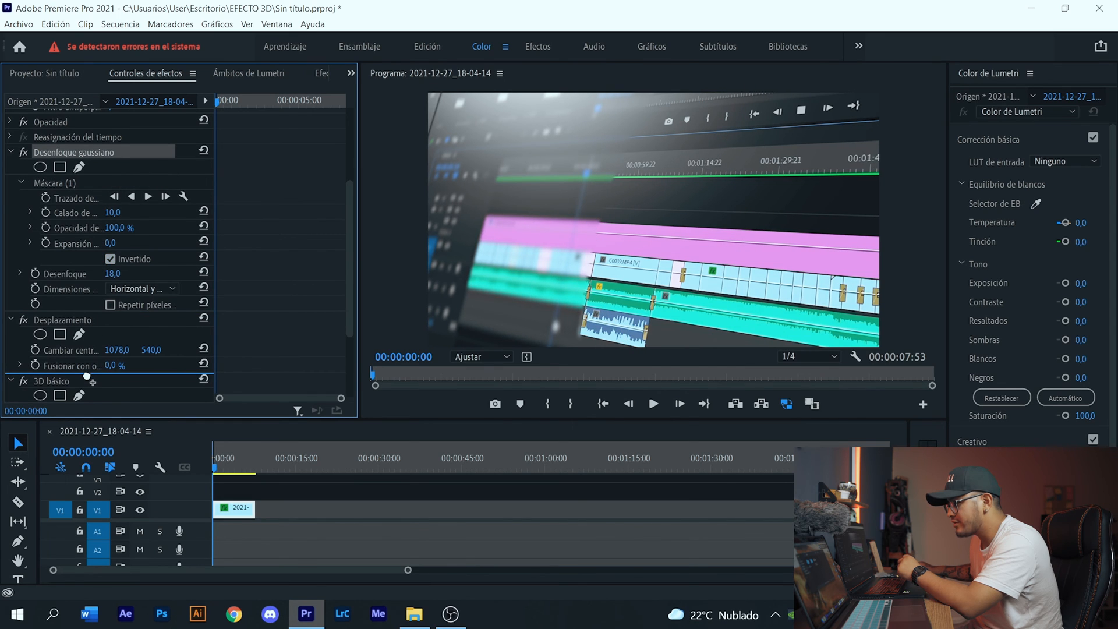
{"action": "left_click_drag", "start_coordinate": [87, 377], "coordinate": [86, 373]}
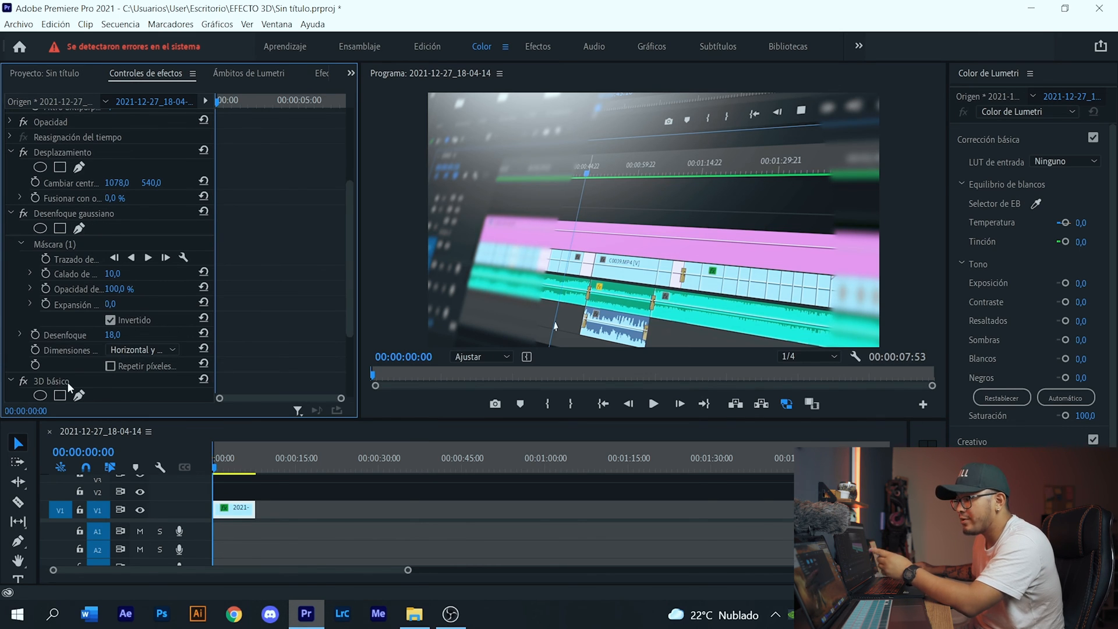
Strongly increase the feather (Calado) of Máscara (1) on Desenfoque gaussiano to soften the blur transition, and deselect the mask
{"action": "left_click", "coordinate": [64, 214]}
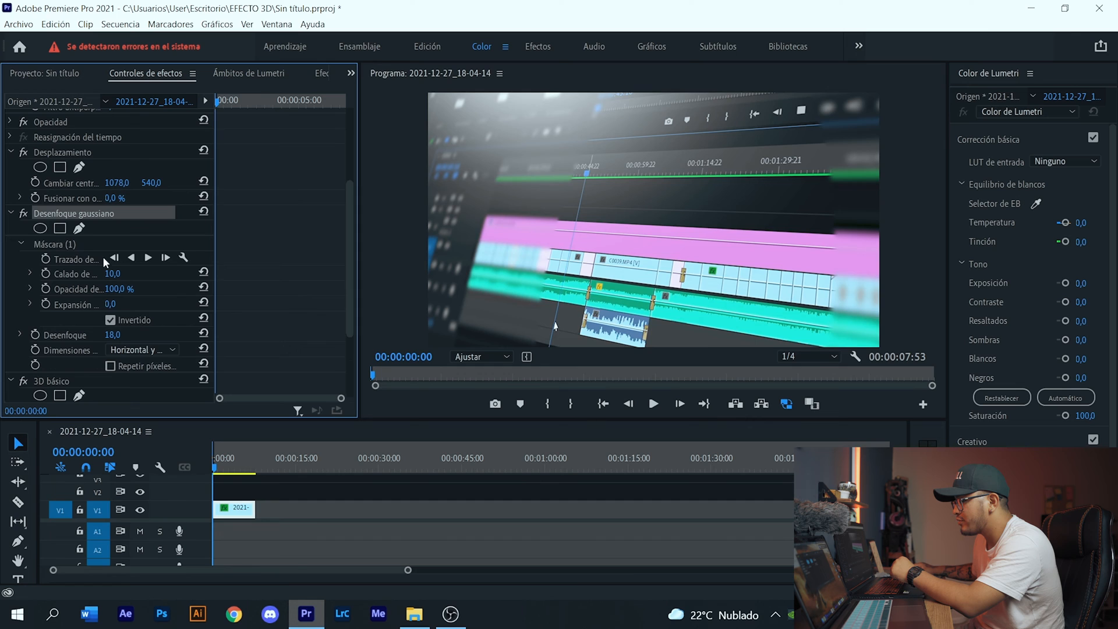
{"action": "left_click", "coordinate": [62, 244]}
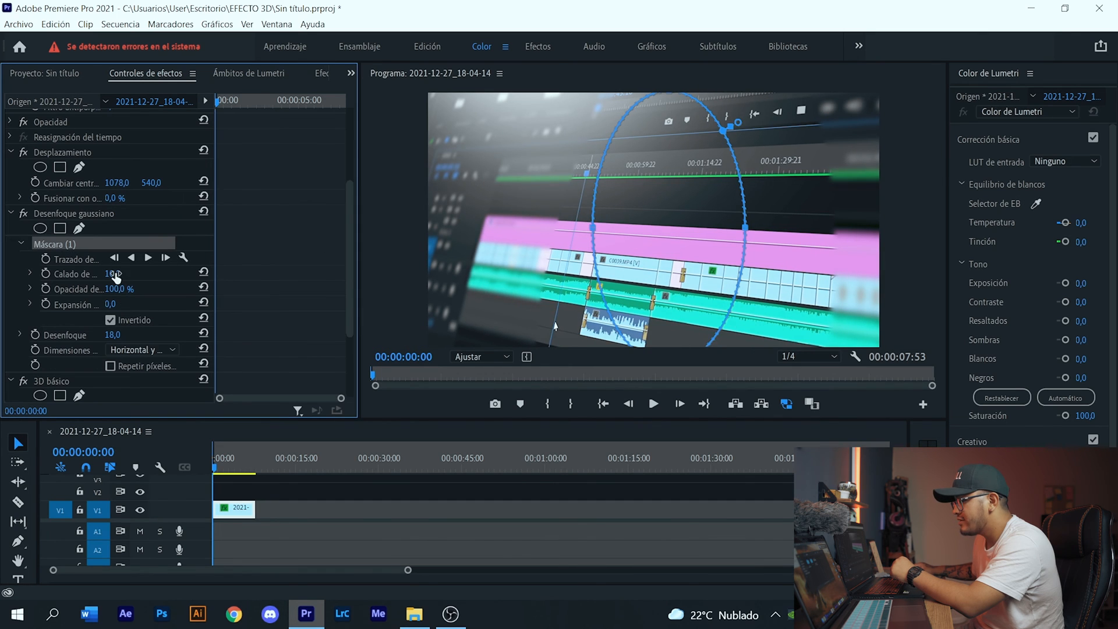
{"action": "left_click_drag", "start_coordinate": [112, 274], "coordinate": [126, 273]}
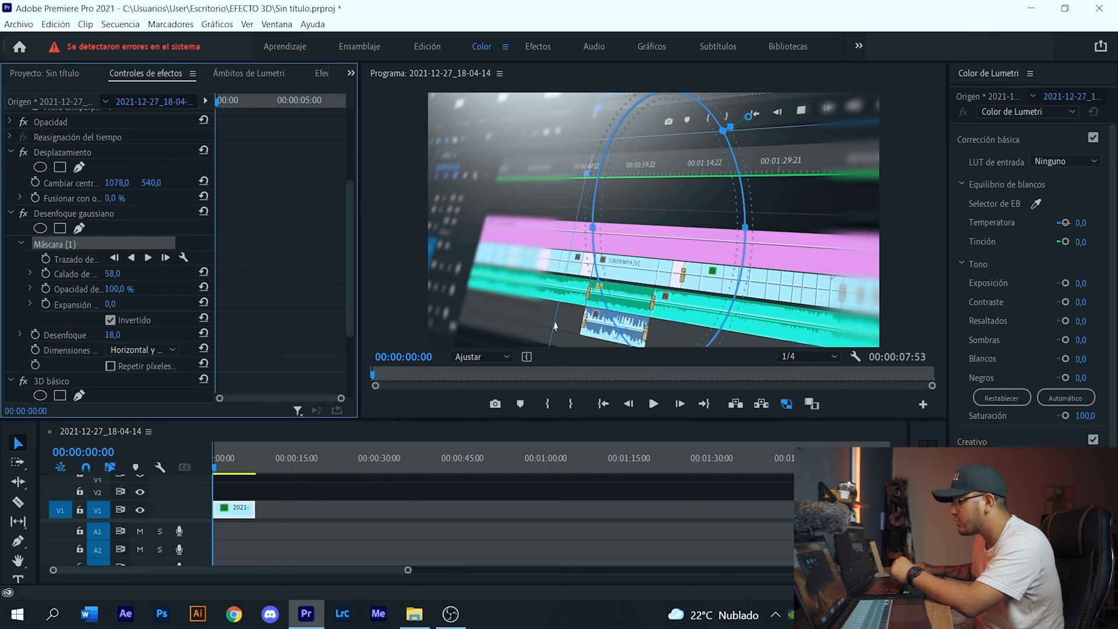
{"action": "left_click", "coordinate": [204, 466]}
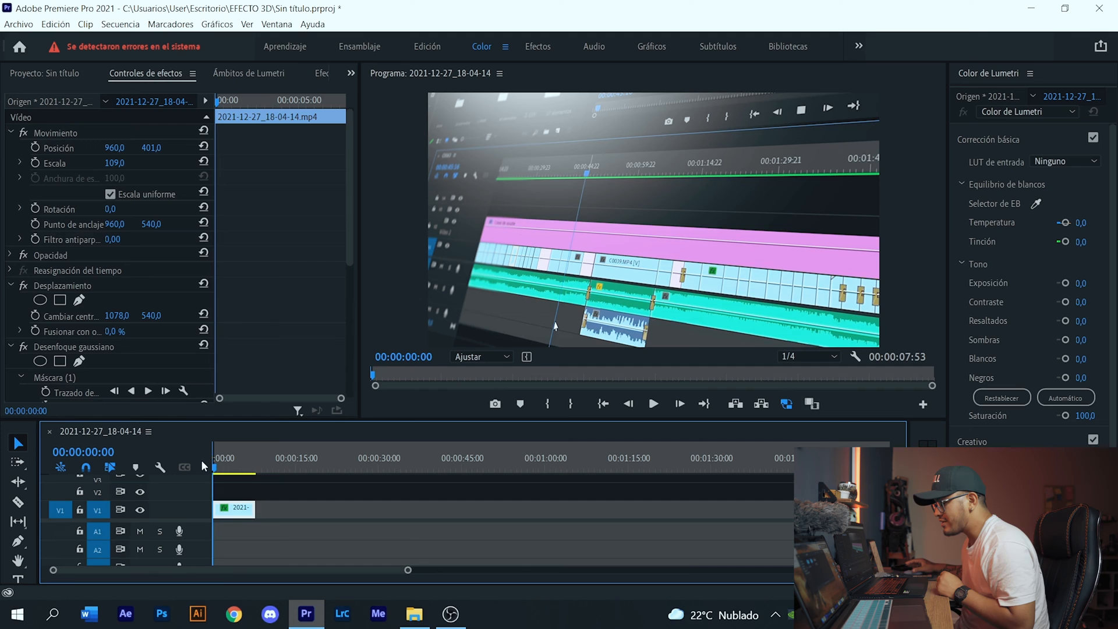
Clear the previous effects search, ready for a new effect name
{"action": "left_click", "coordinate": [321, 75]}
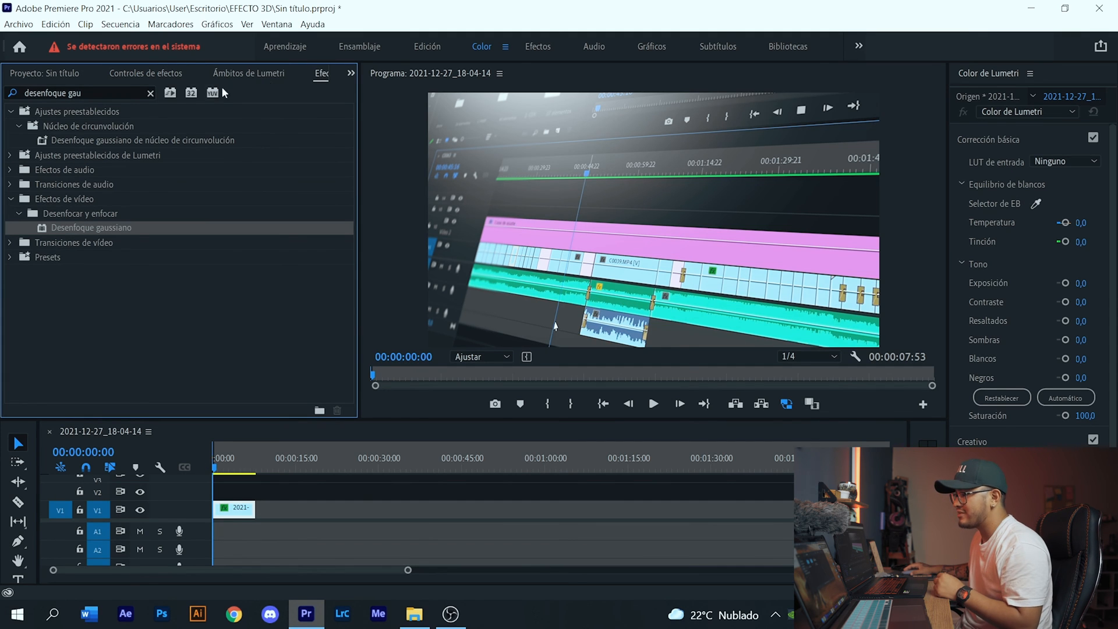
{"action": "left_click", "coordinate": [148, 93]}
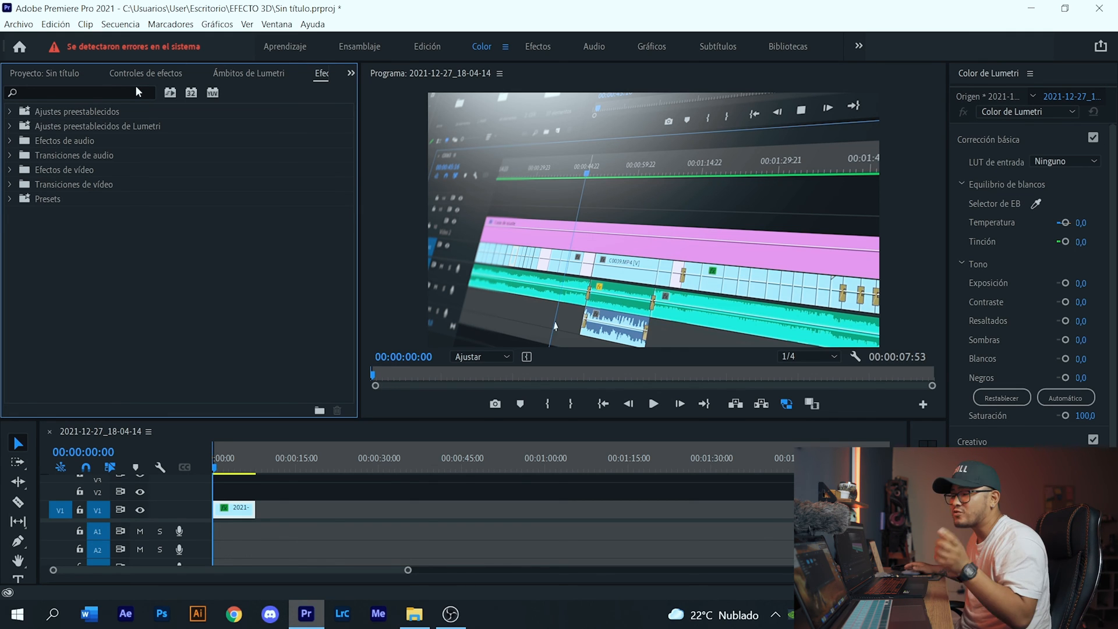
{"action": "left_click", "coordinate": [122, 91]}
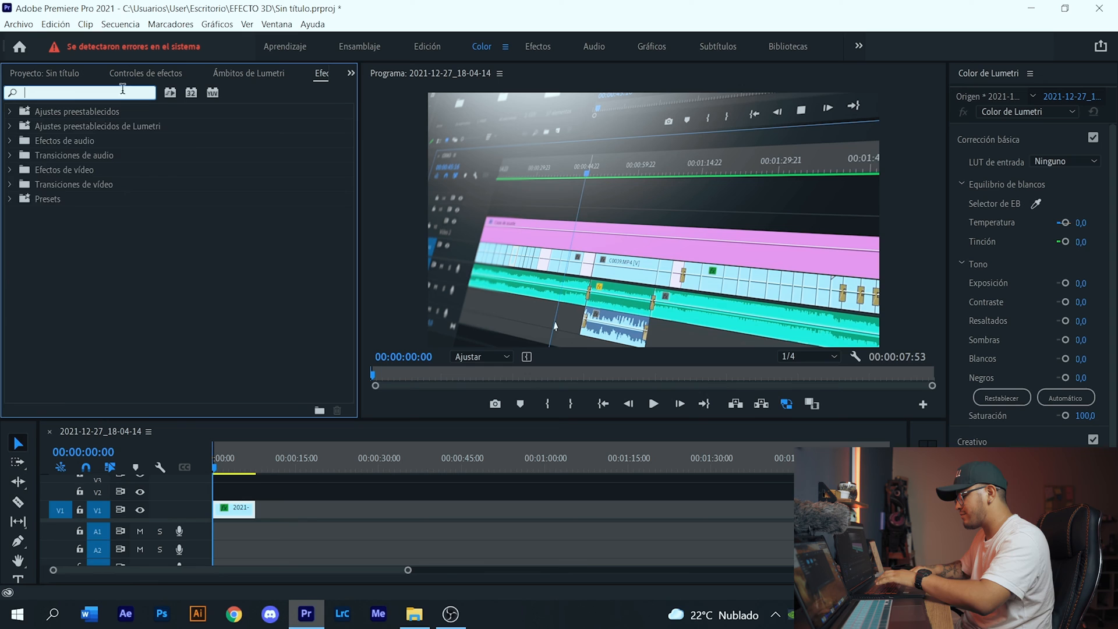
{"action": "type", "text": "disto"}
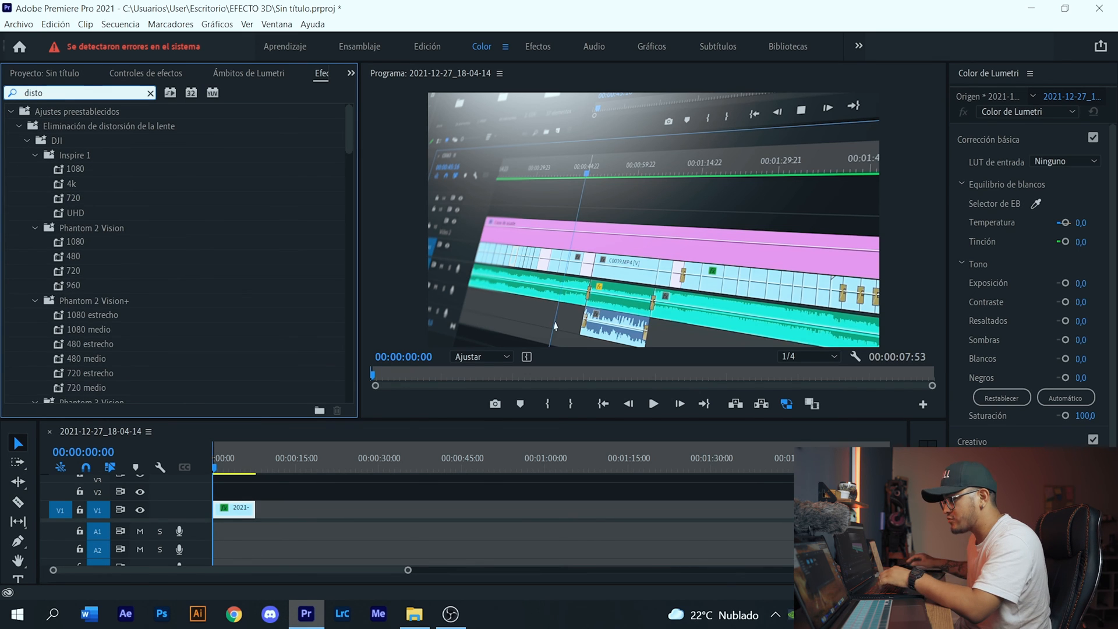
{"action": "type", "text": "sio"}
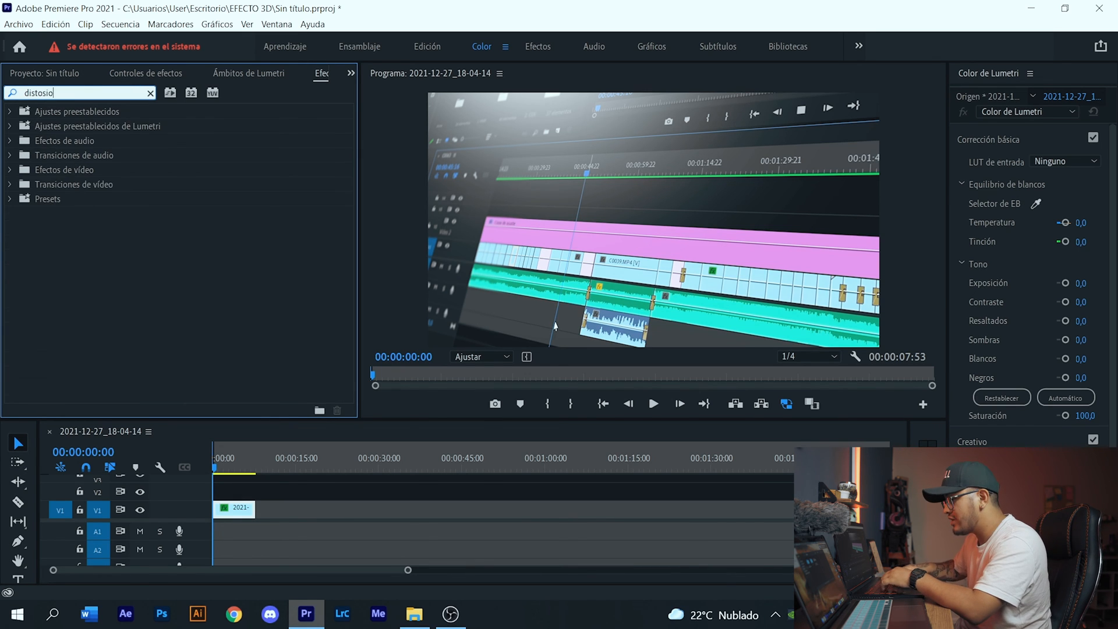
{"action": "key", "text": "BackSpace"}
{"action": "key", "text": "BackSpace"}
{"action": "key", "text": "BackSpace"}
{"action": "key", "text": "BackSpace"}
{"action": "key", "text": "BackSpace"}
{"action": "key", "text": "BackSpace"}
Search the effects for "lente" and apply the Distorsión de lente video effect to the clip on V1
{"action": "type", "text": "lente"}
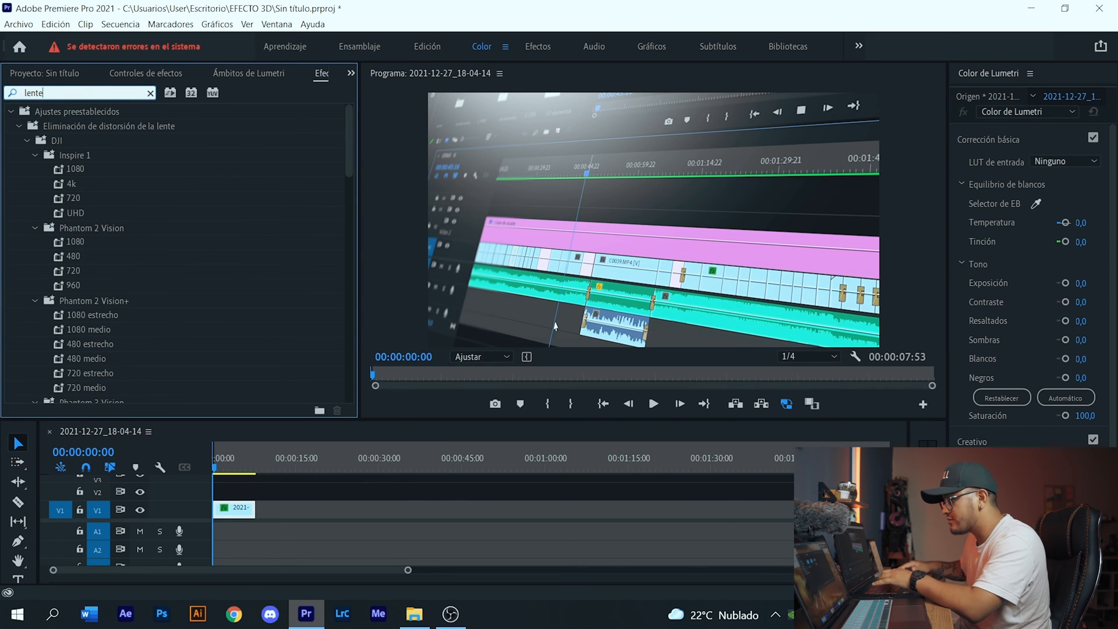
{"action": "scroll", "coordinate": [159, 156], "scroll_direction": "down", "scroll_amount": 8}
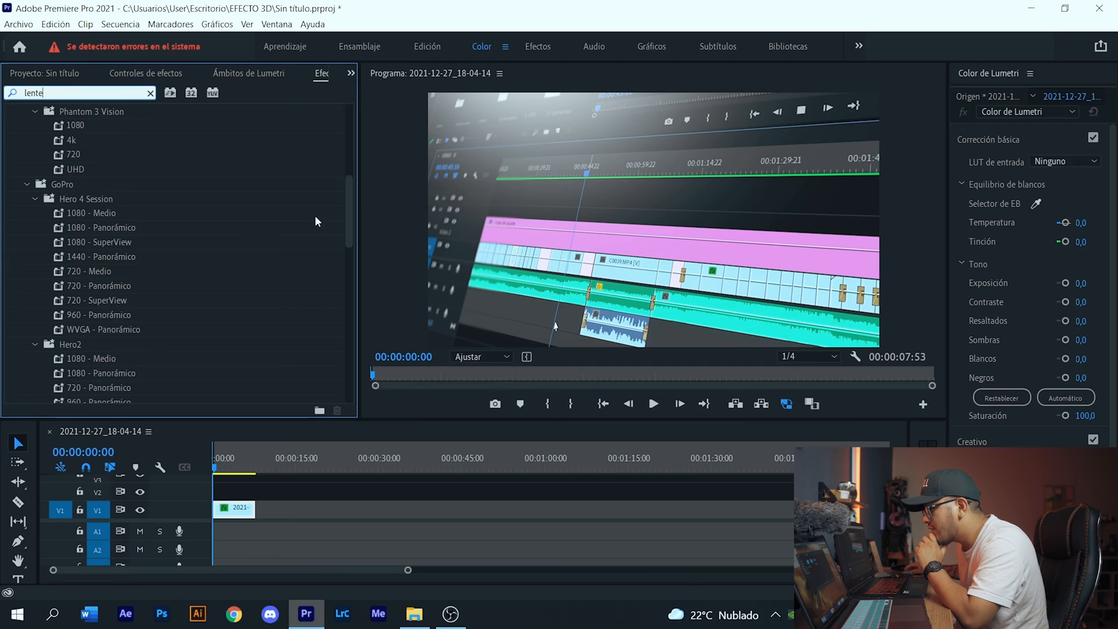
{"action": "left_click_drag", "start_coordinate": [350, 209], "coordinate": [345, 412]}
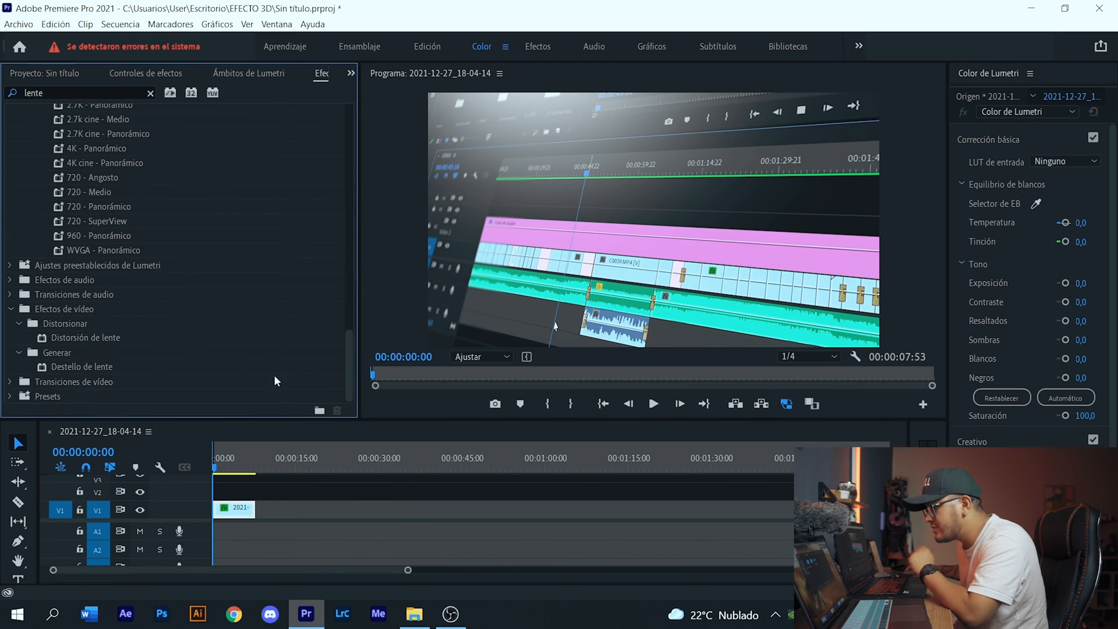
{"action": "left_click_drag", "start_coordinate": [89, 338], "coordinate": [242, 515]}
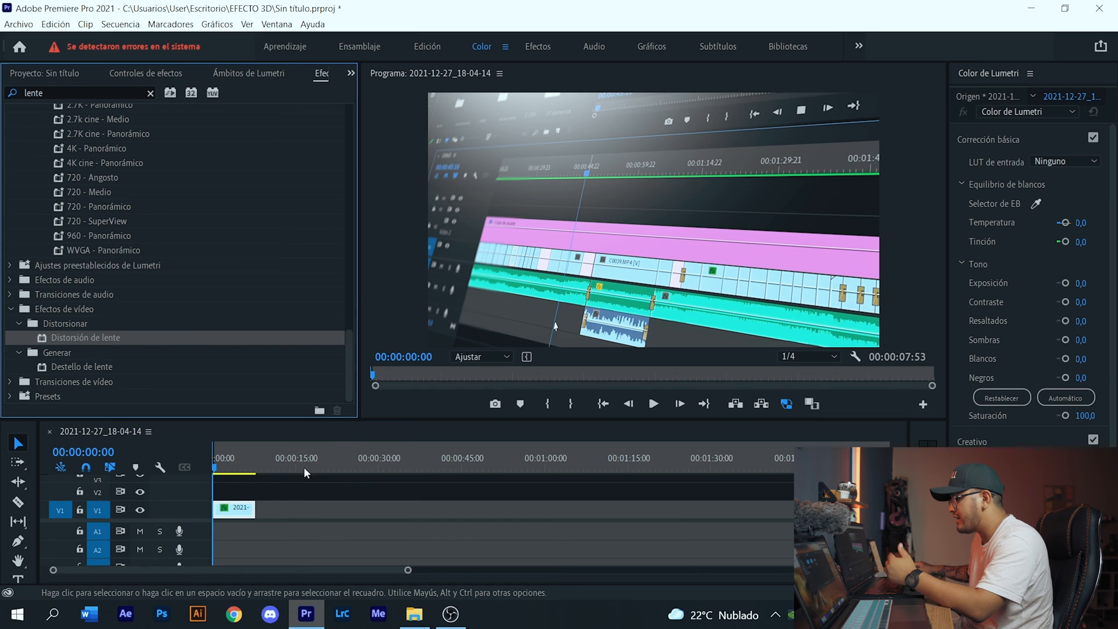
Set the Curvatura of the clip's Distorsión de lente effect to 5
{"action": "left_click", "coordinate": [146, 73]}
{"action": "scroll", "coordinate": [312, 280], "scroll_direction": "down", "scroll_amount": 10}
{"action": "scroll", "coordinate": [303, 283], "scroll_direction": "down", "scroll_amount": 3}
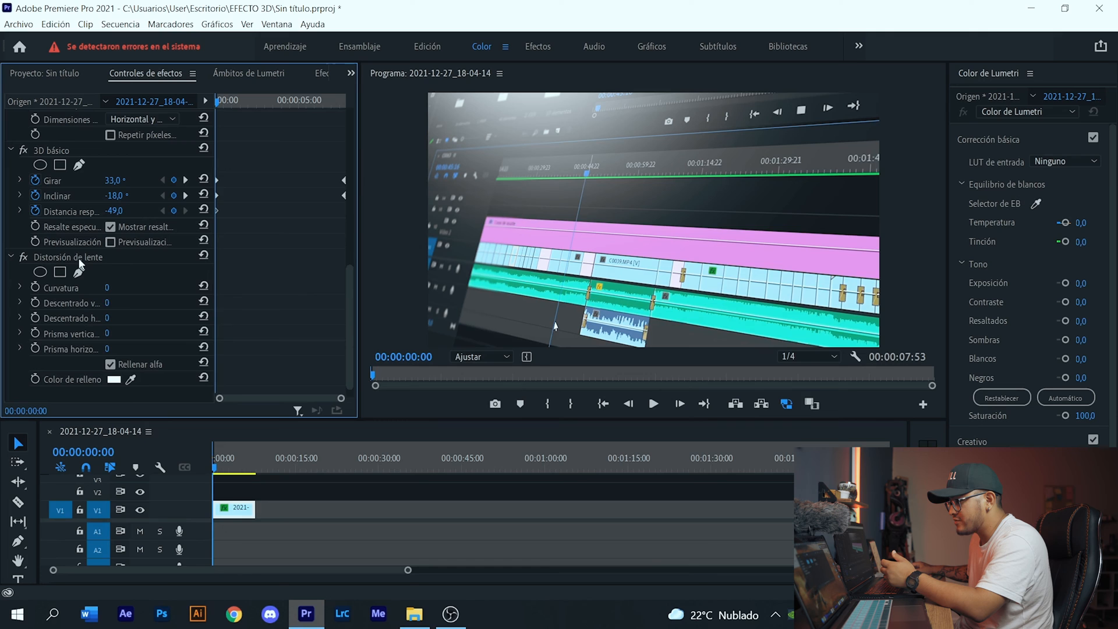
{"action": "left_click_drag", "start_coordinate": [119, 296], "coordinate": [113, 295]}
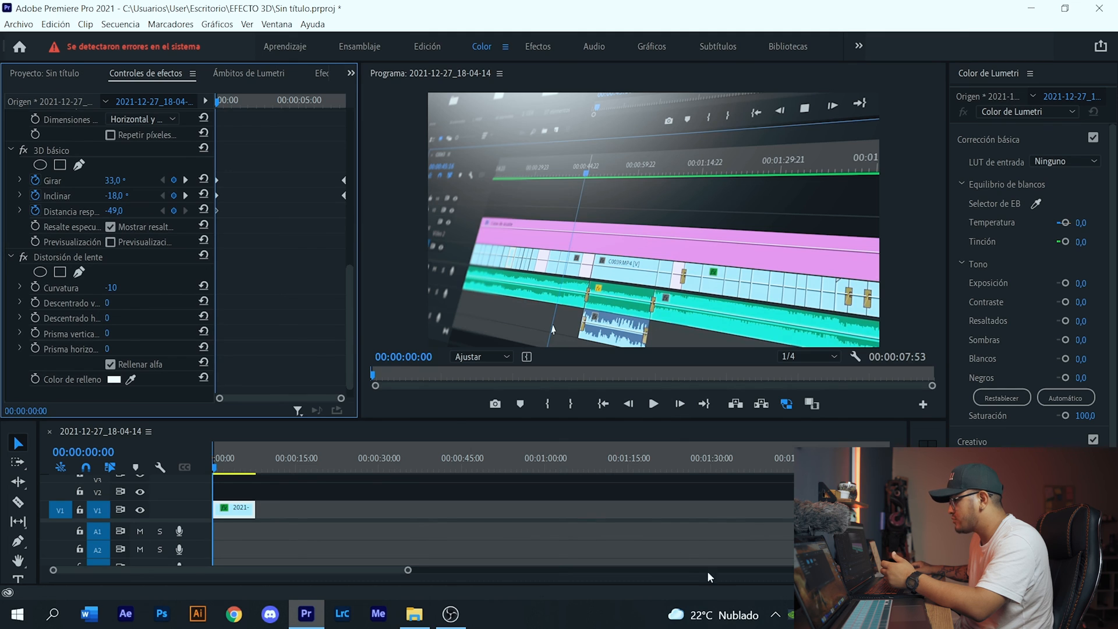
{"action": "left_click_drag", "start_coordinate": [110, 287], "coordinate": [120, 288]}
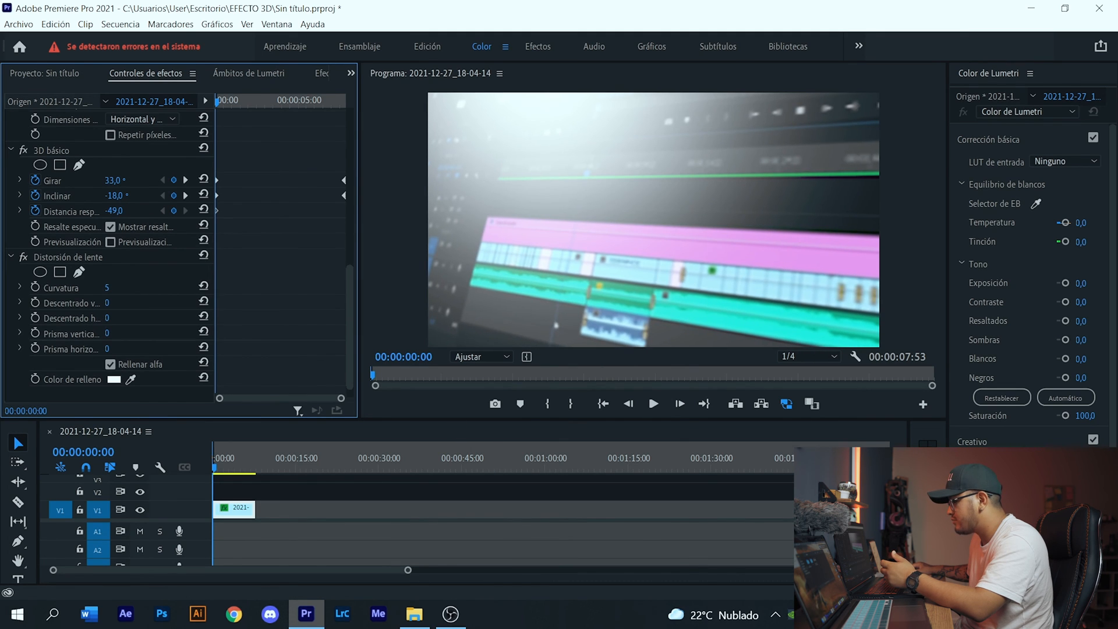
Render the sequence from in to out, and scrub through the clip to check the playback before returning to the start
{"action": "left_click_drag", "start_coordinate": [217, 461], "coordinate": [200, 460]}
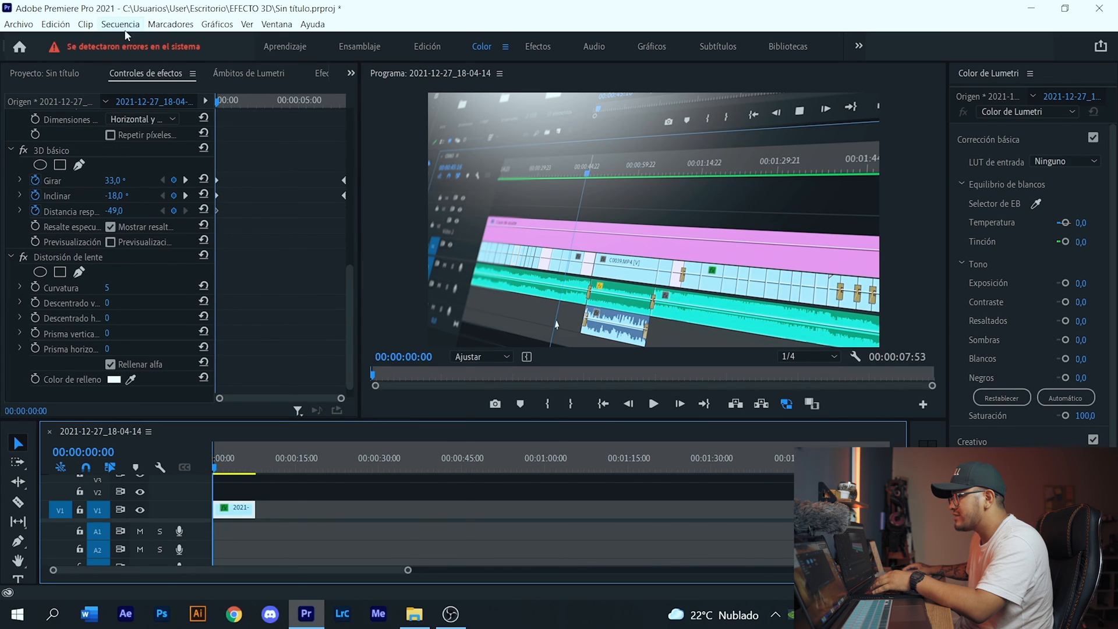
{"action": "left_click", "coordinate": [121, 24]}
{"action": "left_click", "coordinate": [138, 36]}
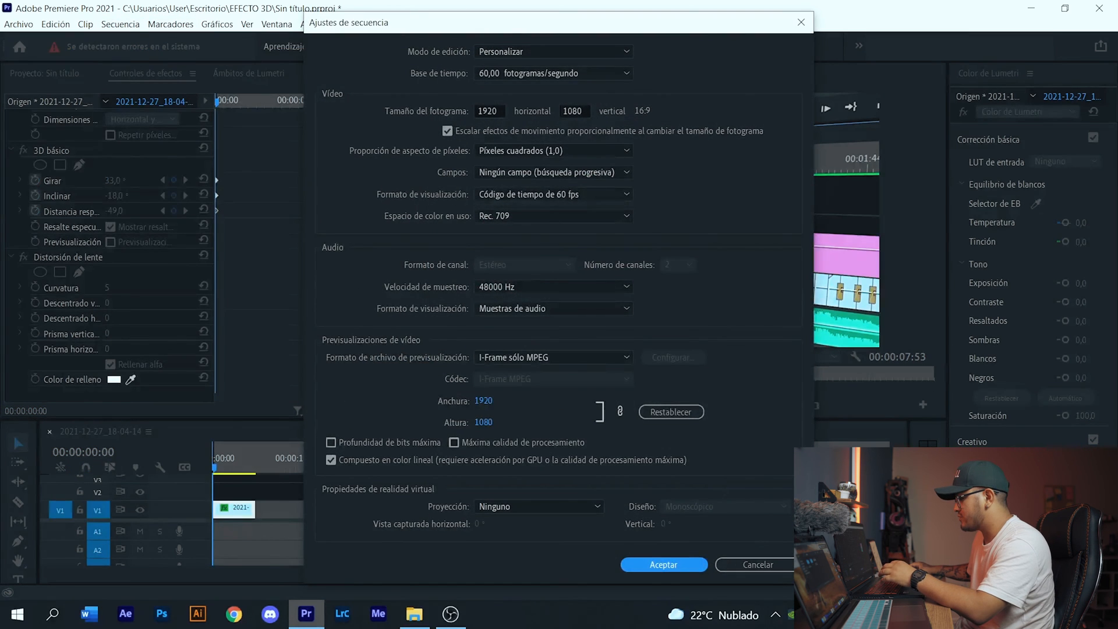
{"action": "left_click", "coordinate": [758, 565]}
{"action": "left_click", "coordinate": [120, 24]}
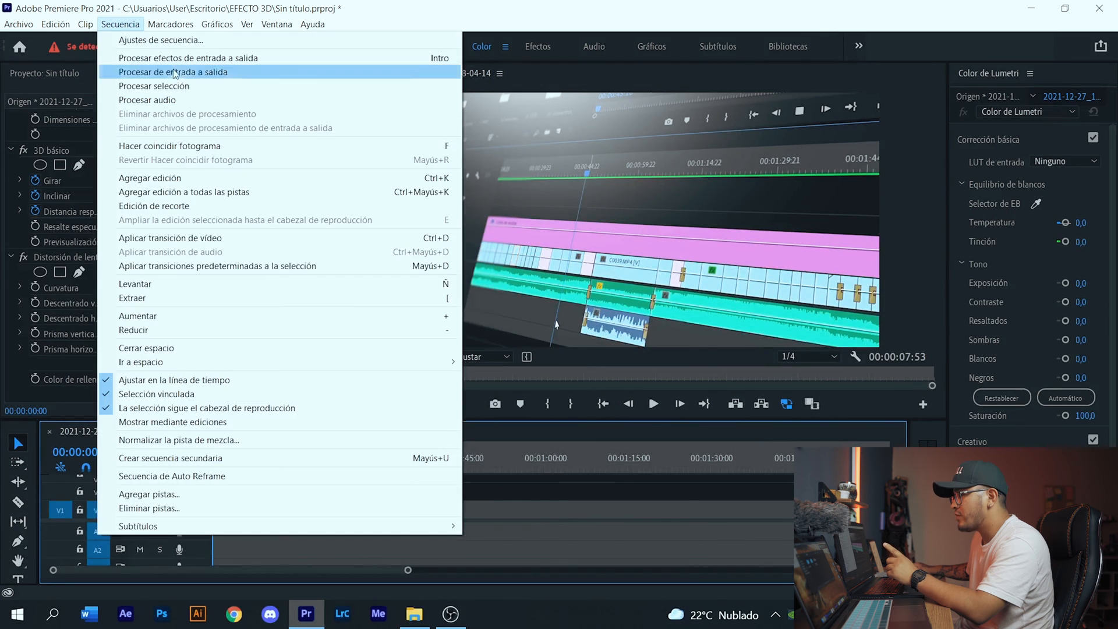
{"action": "left_click", "coordinate": [175, 72]}
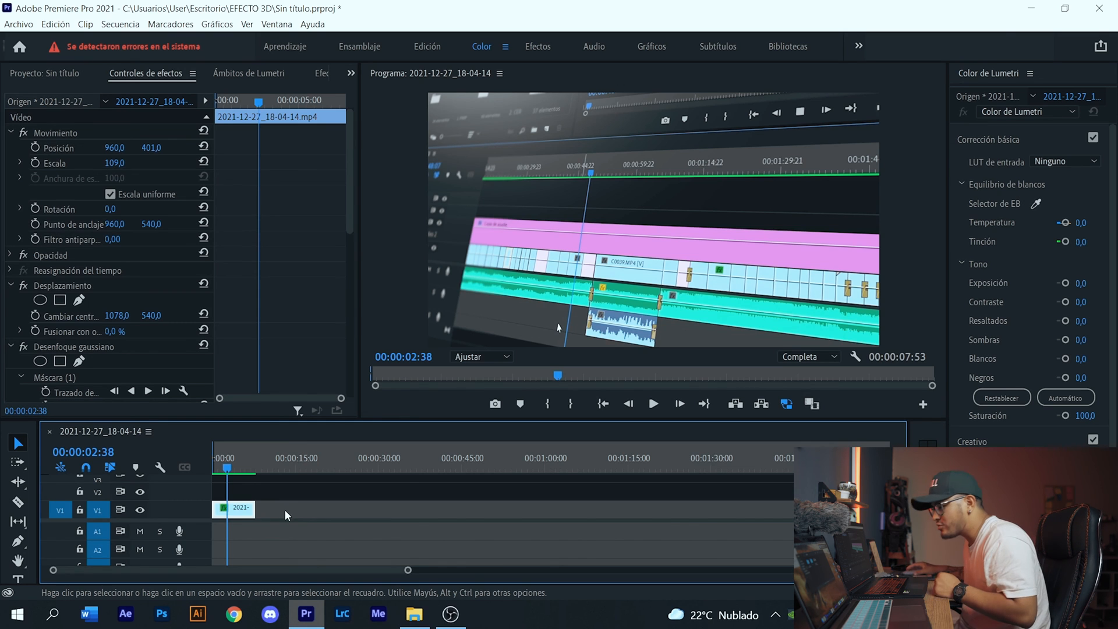
{"action": "mouse_move", "coordinate": [227, 467]}
{"action": "left_mouse_down"}
{"action": "mouse_move", "coordinate": [203, 467]}
{"action": "mouse_move", "coordinate": [244, 473]}
{"action": "left_mouse_up"}
{"action": "key", "text": "Home"}
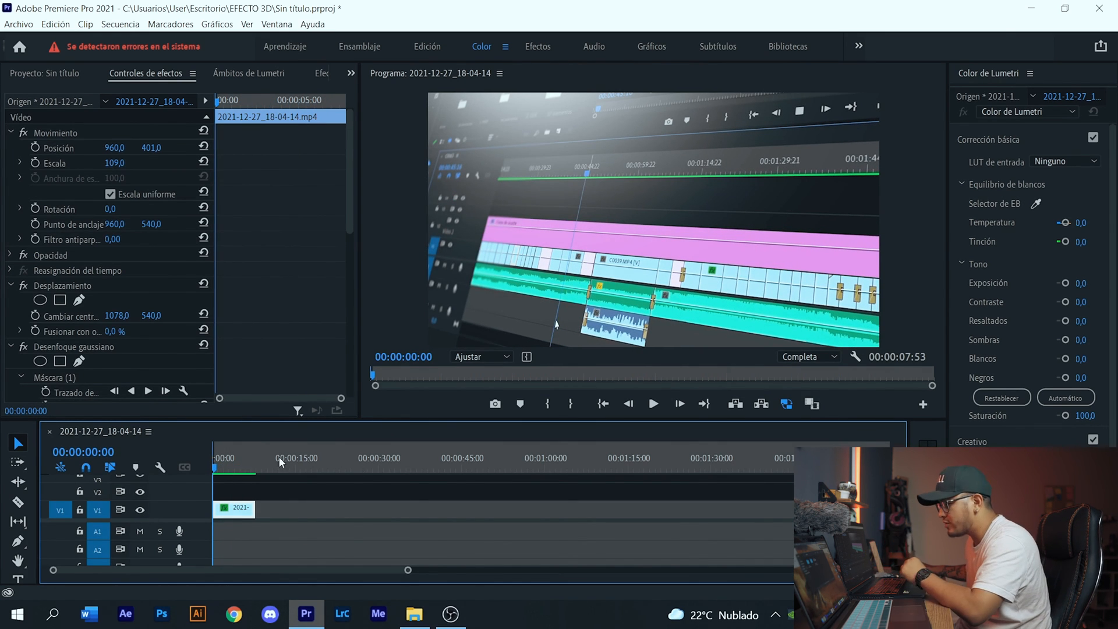
Enable mask path animation for Máscara (1) on Desenfoque gaussiano, with the first keyframe at 00:00:00:58
{"action": "left_click", "coordinate": [234, 470]}
{"action": "left_click_drag", "start_coordinate": [234, 469], "coordinate": [236, 470]}
{"action": "scroll", "coordinate": [245, 288], "scroll_direction": "down", "scroll_amount": 4}
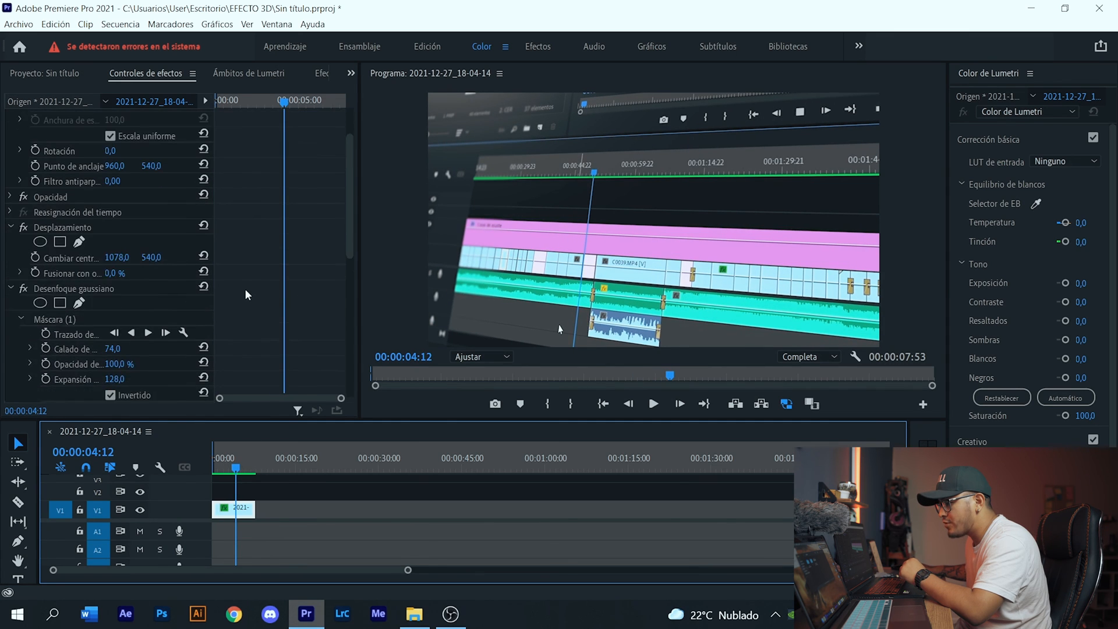
{"action": "left_click", "coordinate": [77, 274]}
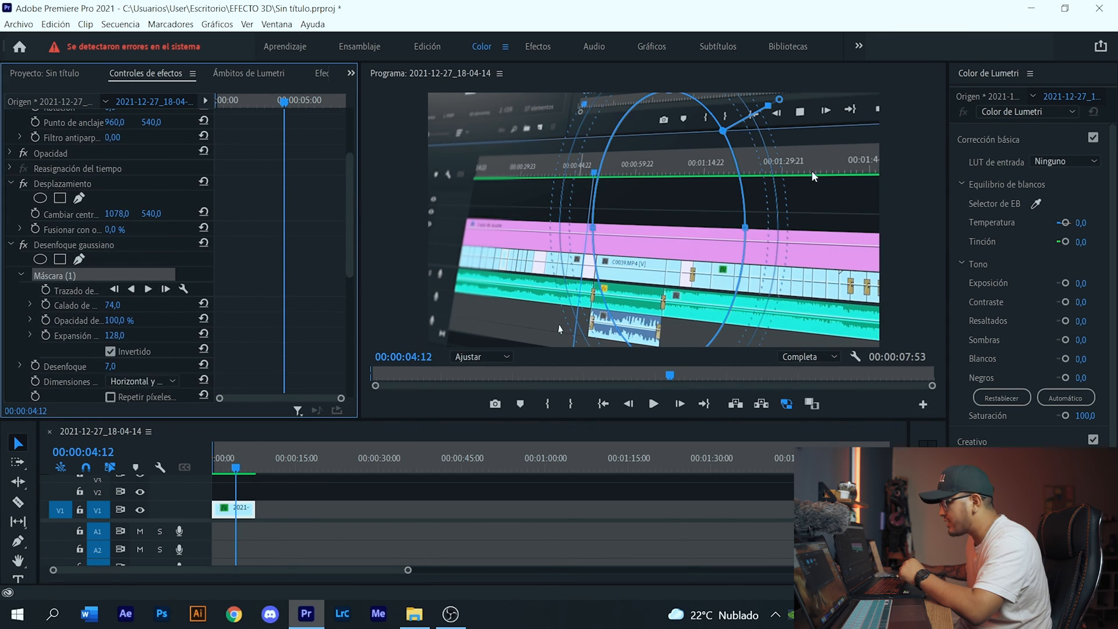
{"action": "left_click_drag", "start_coordinate": [221, 106], "coordinate": [221, 131]}
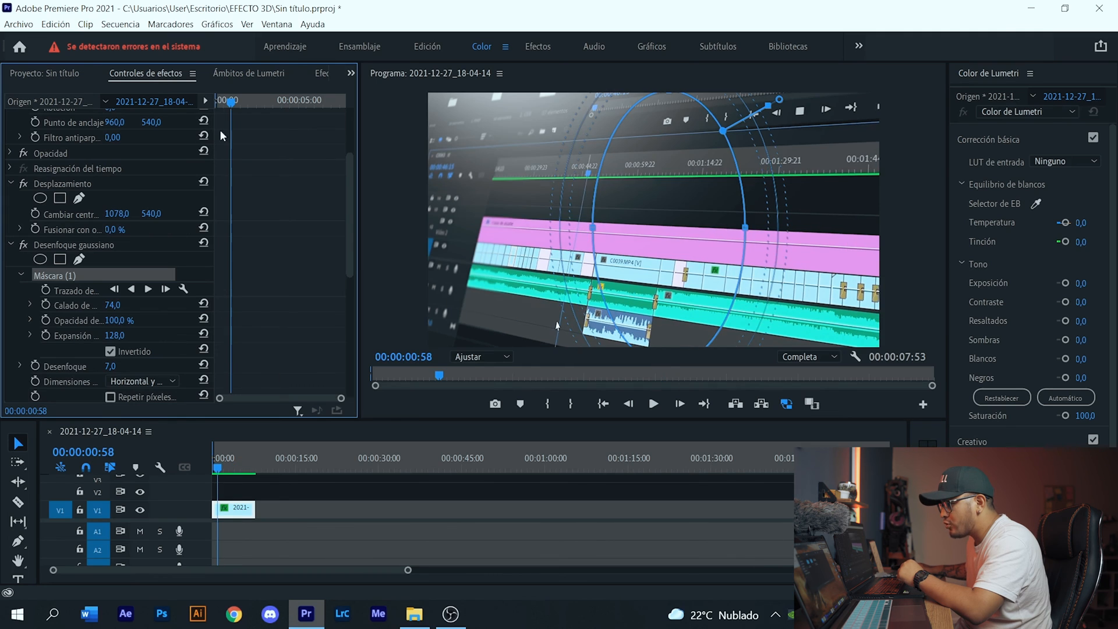
{"action": "left_click", "coordinate": [46, 290]}
At 00:00:04:28, shift Máscara (1) of Desenfoque gaussiano toward the left side of the frame to add a second path keyframe
{"action": "left_click_drag", "start_coordinate": [232, 103], "coordinate": [288, 113]}
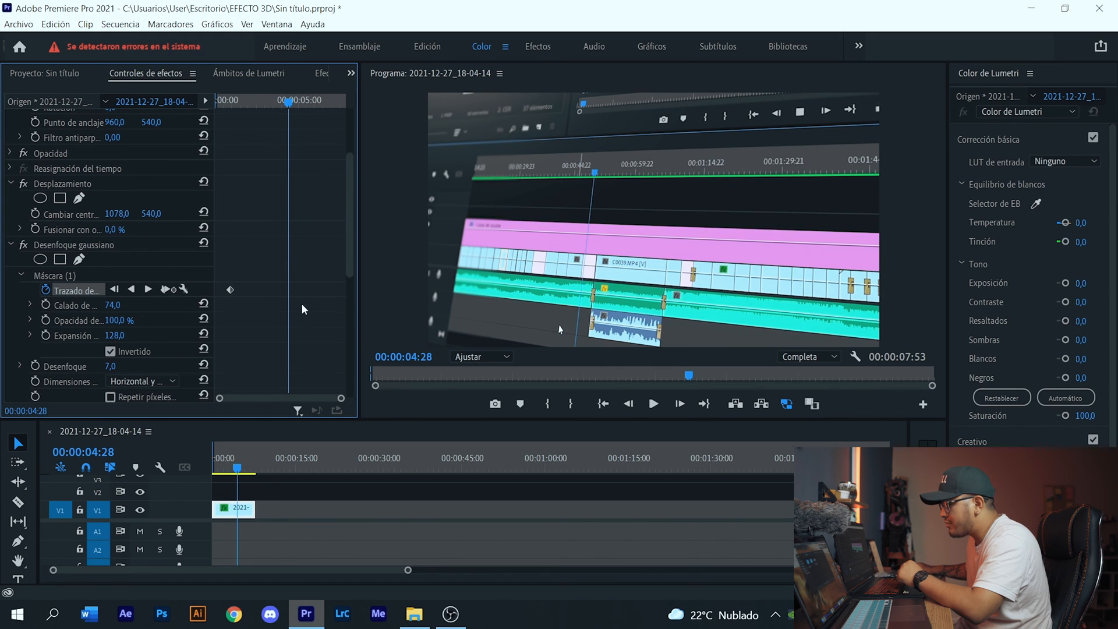
{"action": "left_click", "coordinate": [70, 278]}
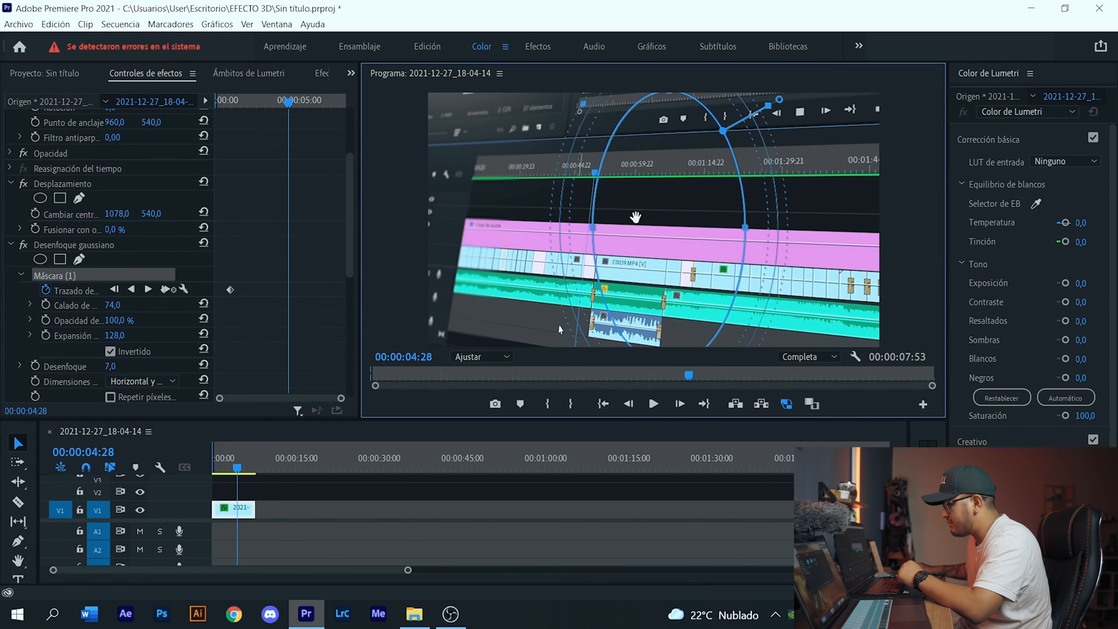
{"action": "left_click_drag", "start_coordinate": [730, 252], "coordinate": [613, 251]}
Move the two mask path keyframes to the clip's start and end, and scrub through the mask animation
{"action": "left_click_drag", "start_coordinate": [232, 289], "coordinate": [162, 305]}
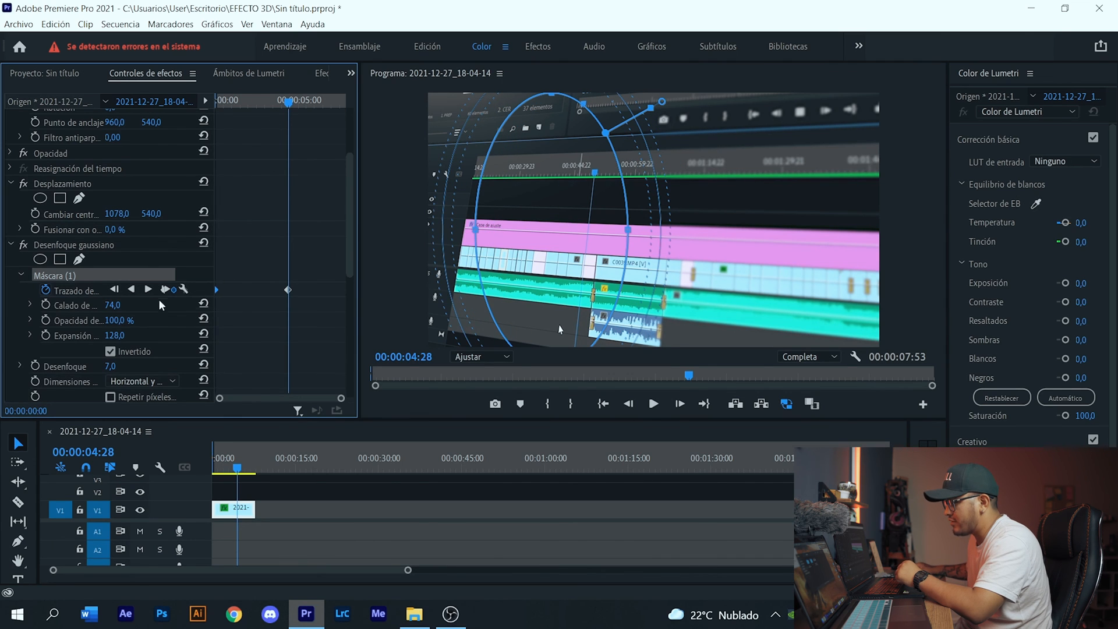
{"action": "left_click_drag", "start_coordinate": [290, 290], "coordinate": [453, 290]}
{"action": "left_click_drag", "start_coordinate": [244, 105], "coordinate": [271, 116]}
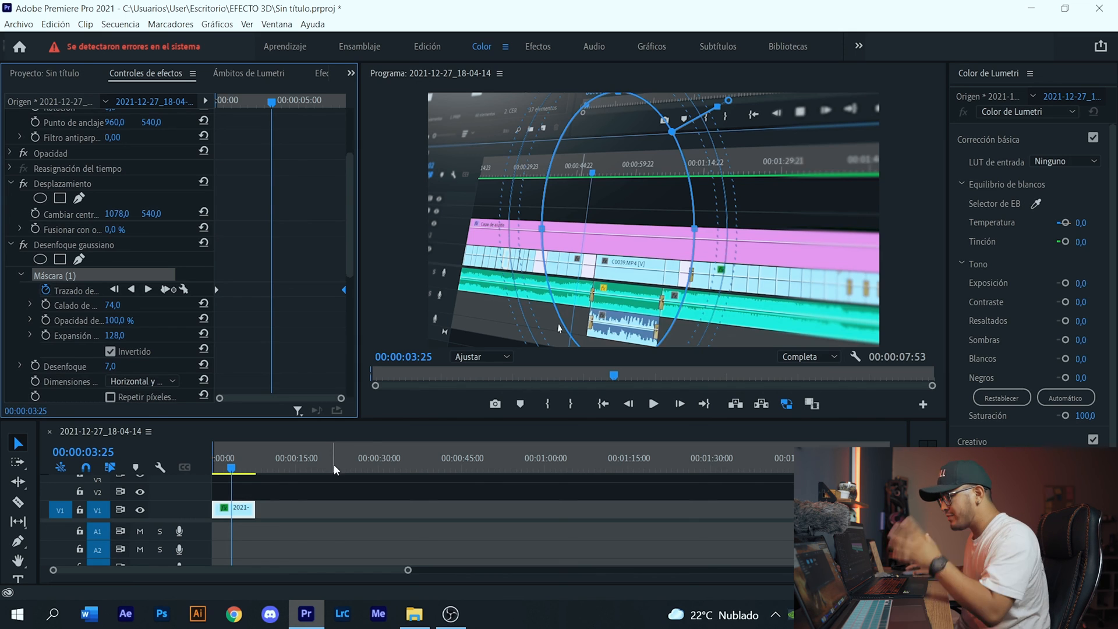
Review the clip's effect stack, from Movimiento and Desplazamiento through Desenfoque gaussiano and 3D básico to Distorsión de lente
{"action": "scroll", "coordinate": [321, 314], "scroll_direction": "down", "scroll_amount": 5}
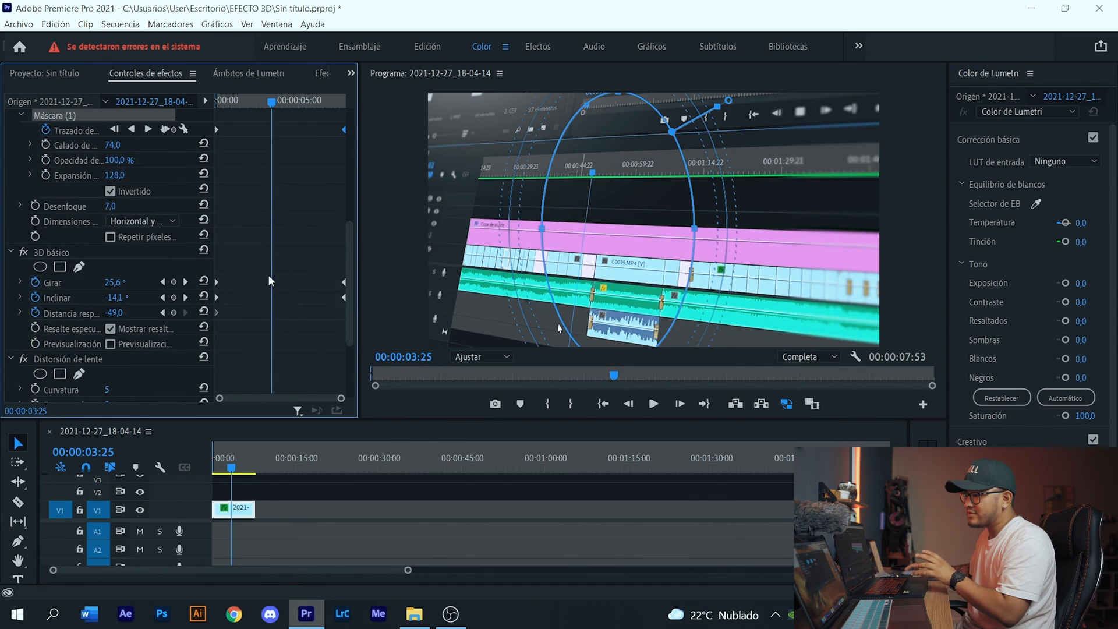
{"action": "scroll", "coordinate": [268, 275], "scroll_direction": "down", "scroll_amount": 1}
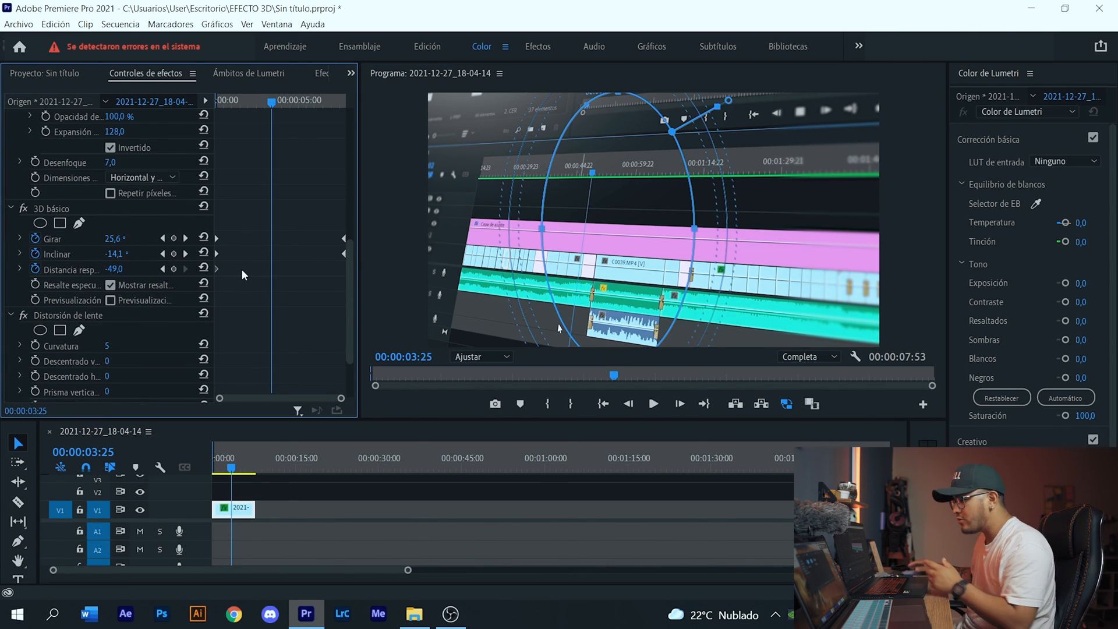
{"action": "scroll", "coordinate": [241, 268], "scroll_direction": "up", "scroll_amount": 5}
{"action": "scroll", "coordinate": [269, 315], "scroll_direction": "up", "scroll_amount": 5}
{"action": "scroll", "coordinate": [279, 276], "scroll_direction": "up", "scroll_amount": 2}
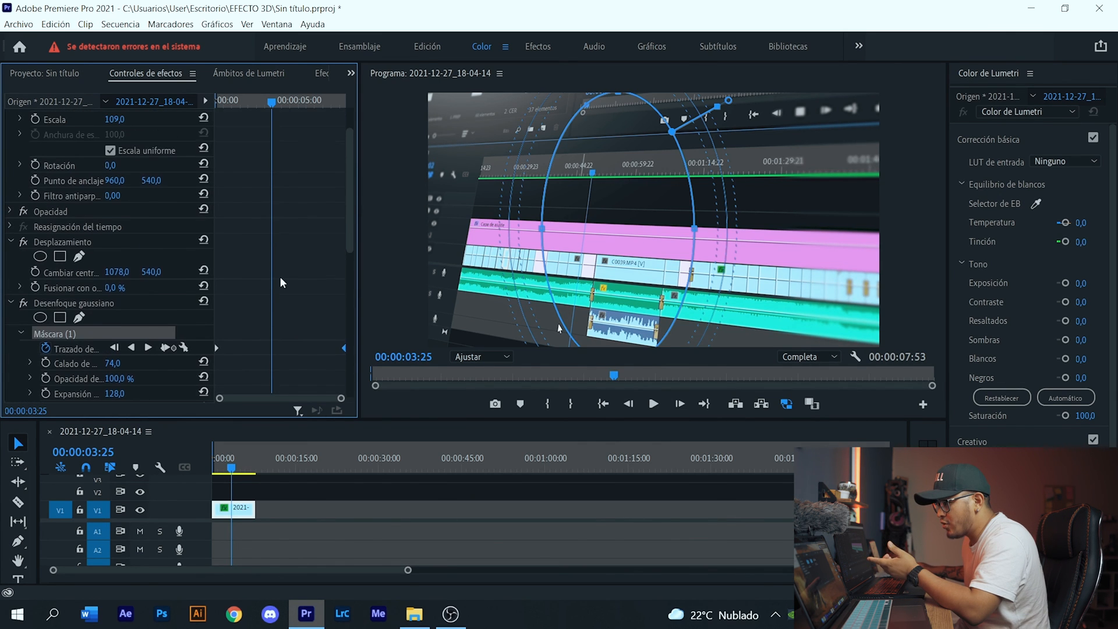
{"action": "scroll", "coordinate": [256, 282], "scroll_direction": "up", "scroll_amount": 1}
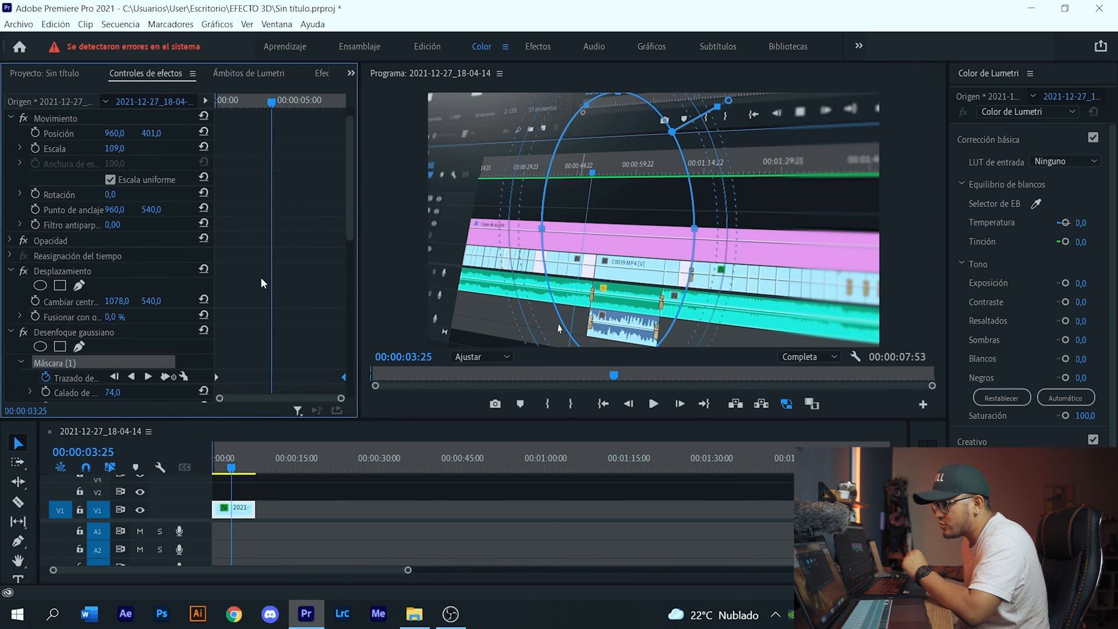
{"action": "scroll", "coordinate": [285, 288], "scroll_direction": "down", "scroll_amount": 9}
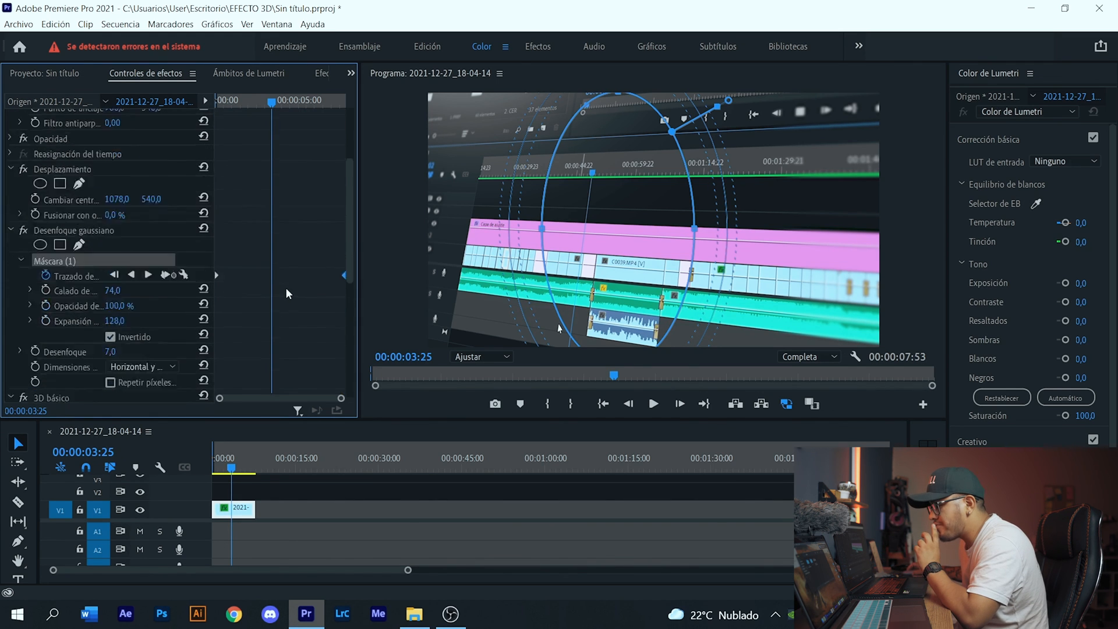
{"action": "scroll", "coordinate": [285, 293], "scroll_direction": "down", "scroll_amount": 2}
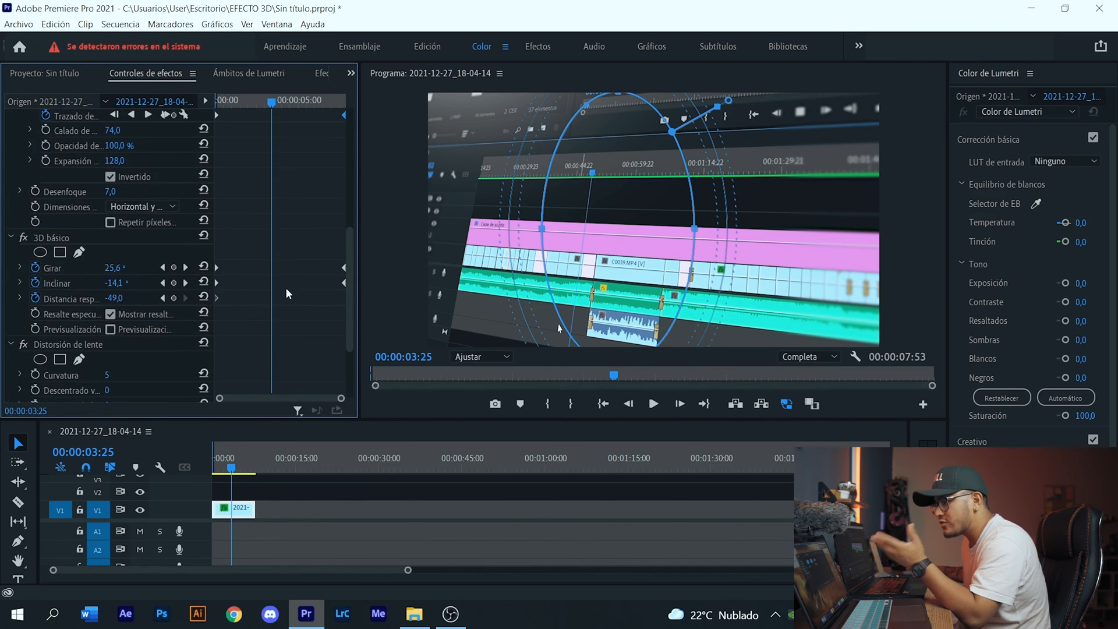
{"action": "left_click", "coordinate": [55, 240]}
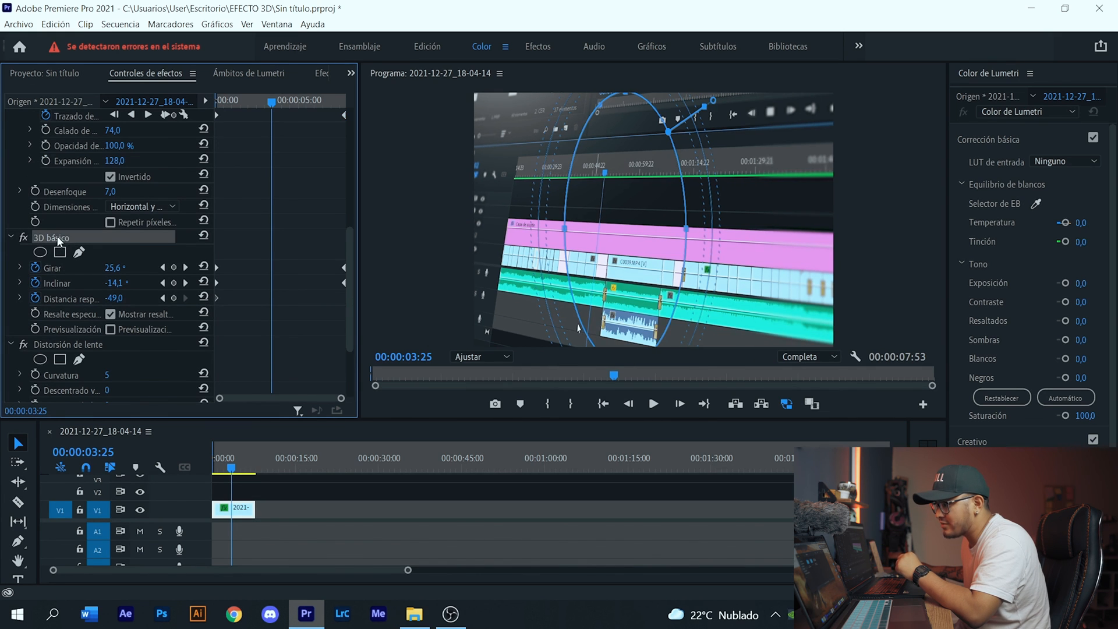
{"action": "scroll", "coordinate": [92, 138], "scroll_direction": "up", "scroll_amount": 2}
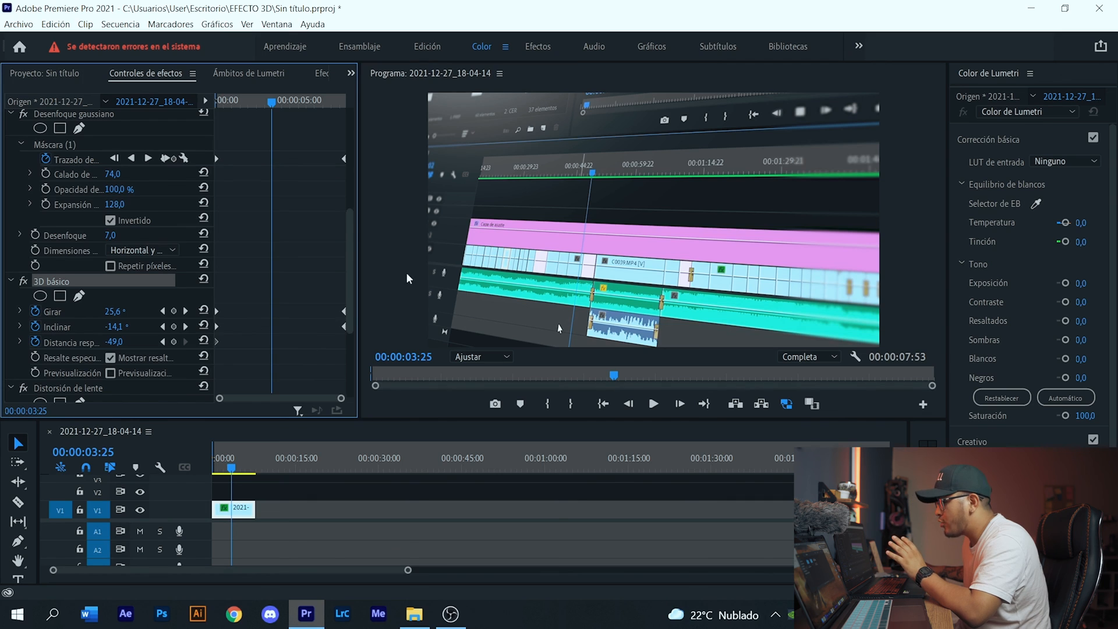
{"action": "scroll", "coordinate": [313, 342], "scroll_direction": "down", "scroll_amount": 1}
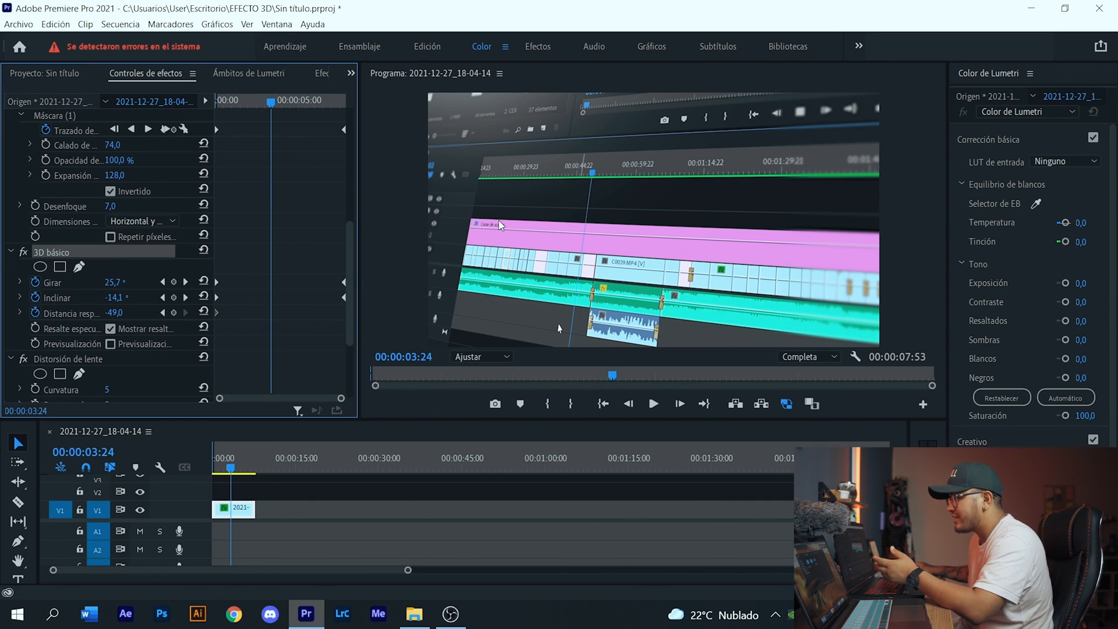
{"action": "scroll", "coordinate": [274, 326], "scroll_direction": "up", "scroll_amount": 3}
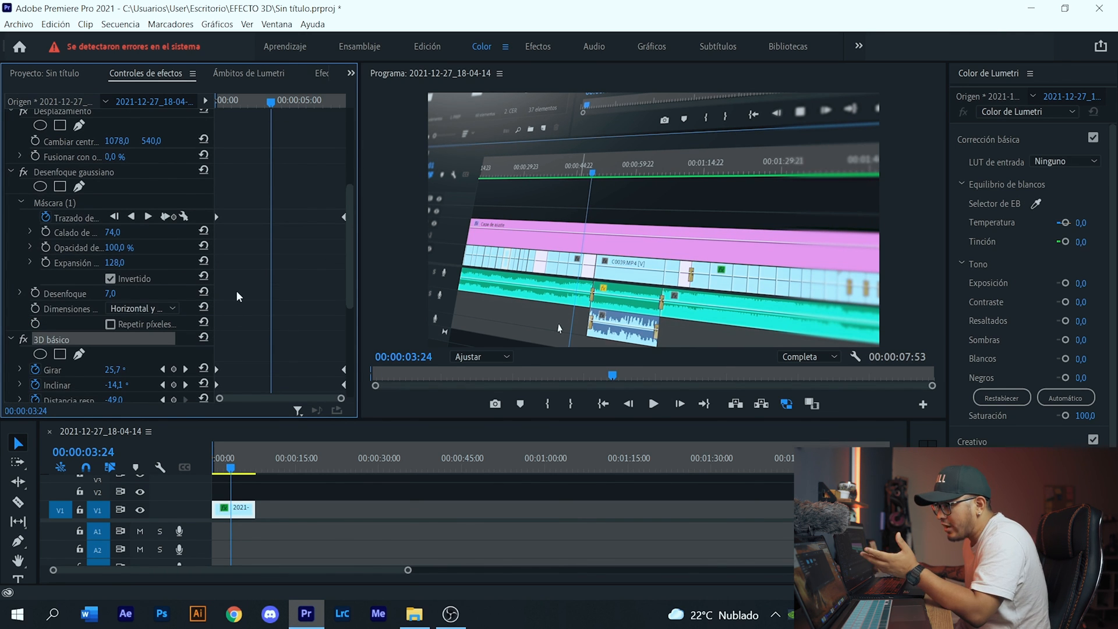
{"action": "scroll", "coordinate": [255, 294], "scroll_direction": "down", "scroll_amount": 4}
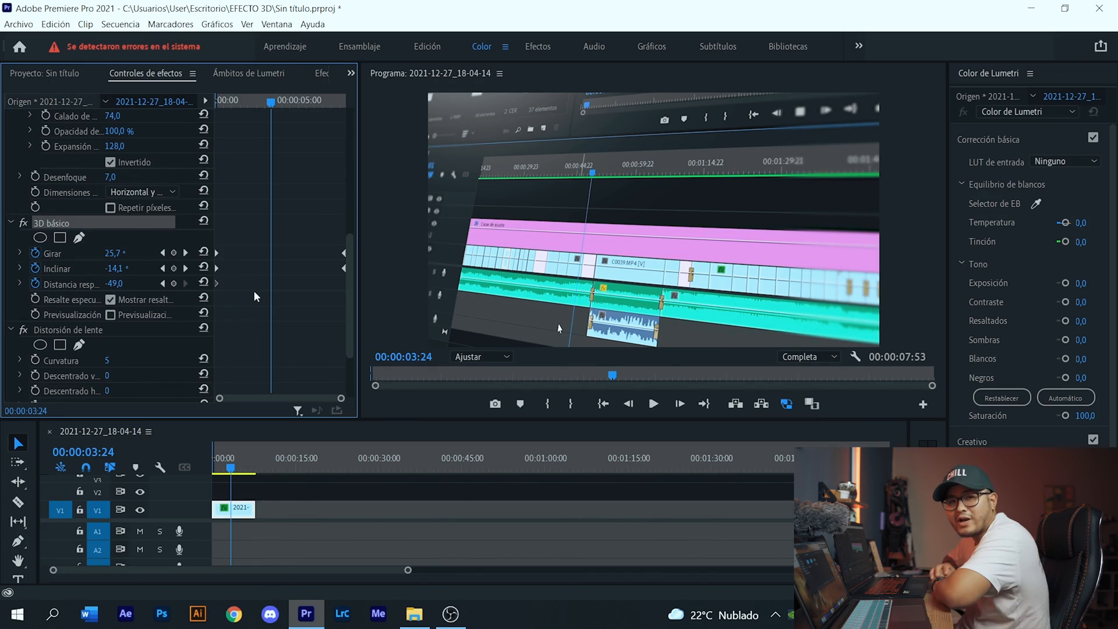